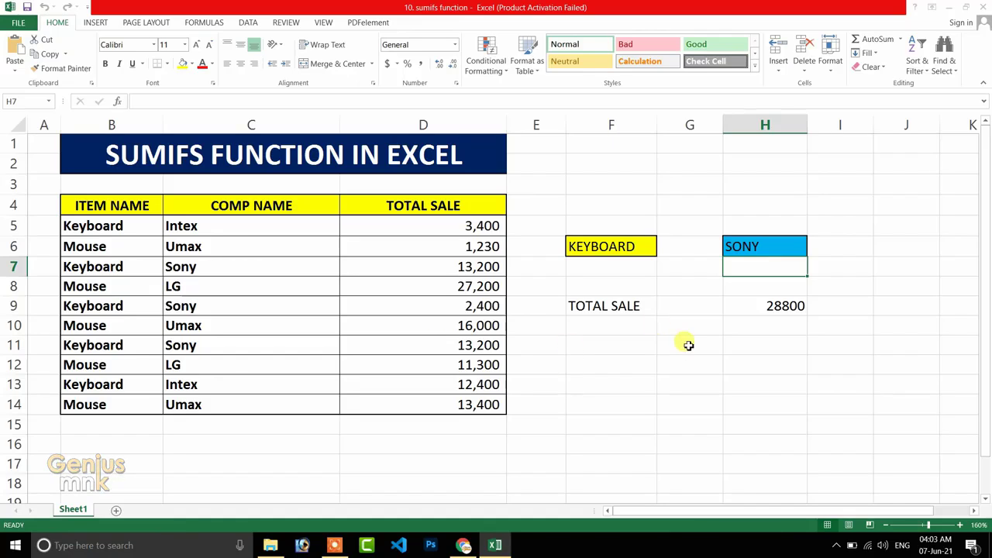
left_click(641, 380)
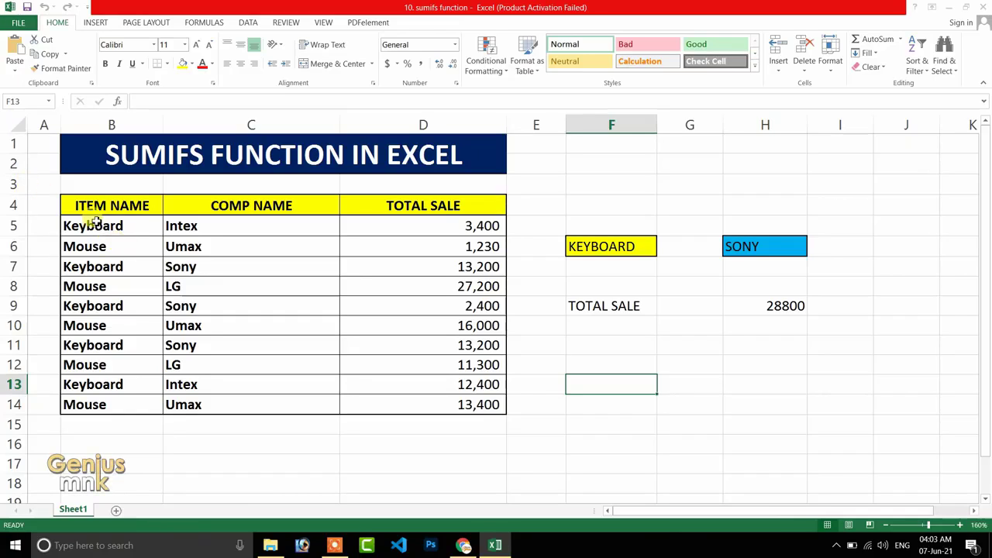
left_click_drag(100, 205, 95, 396)
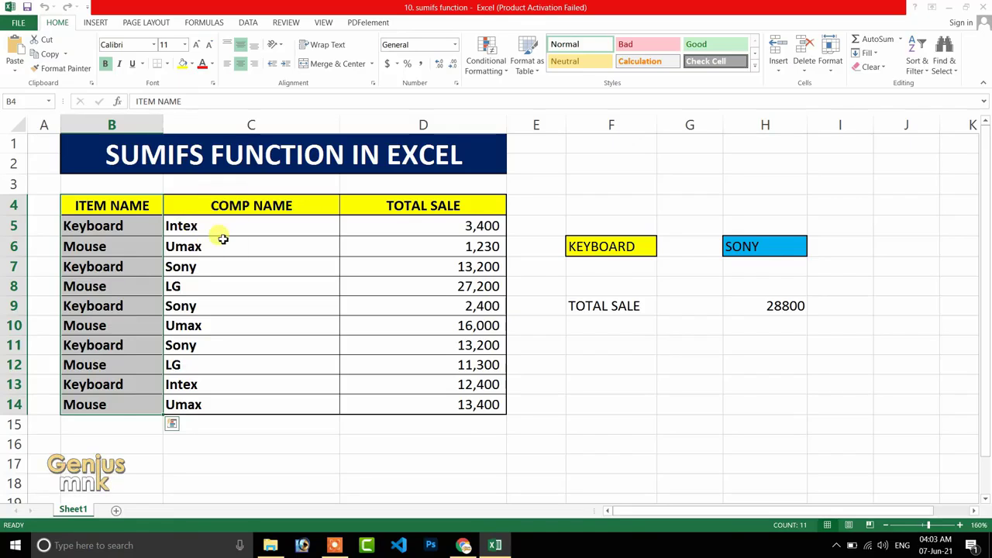
left_click(103, 227)
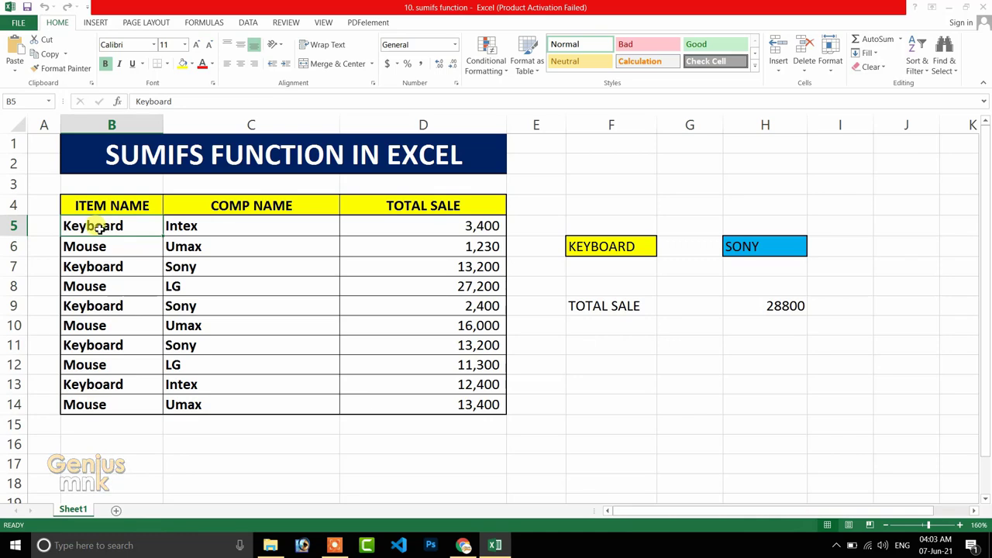
left_click_drag(106, 203, 100, 399)
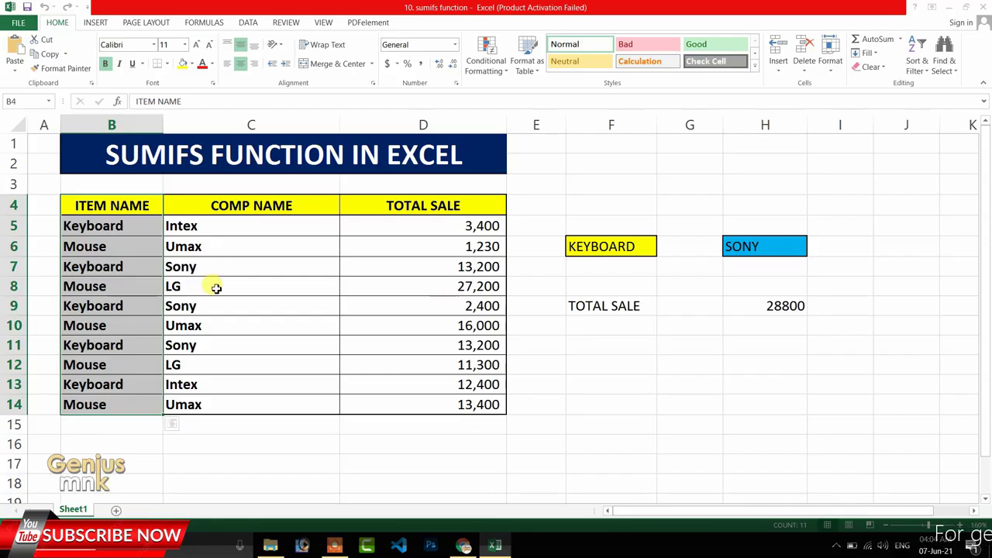
Enter a SUMIF formula in F12 that totals D5:D14 for the rows where B5:B14 matches "keyboard".
left_click(595, 368)
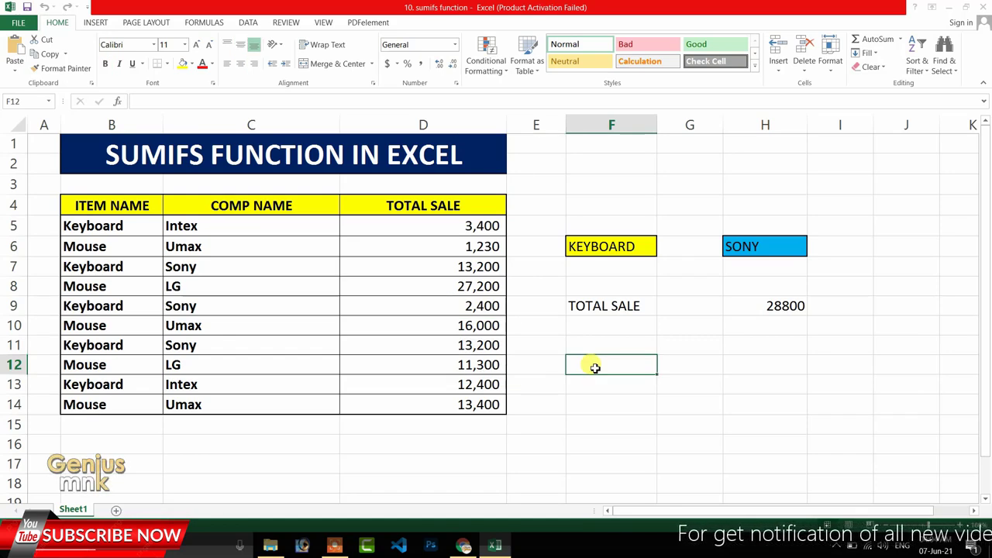
type("=sumi")
key("Tab")
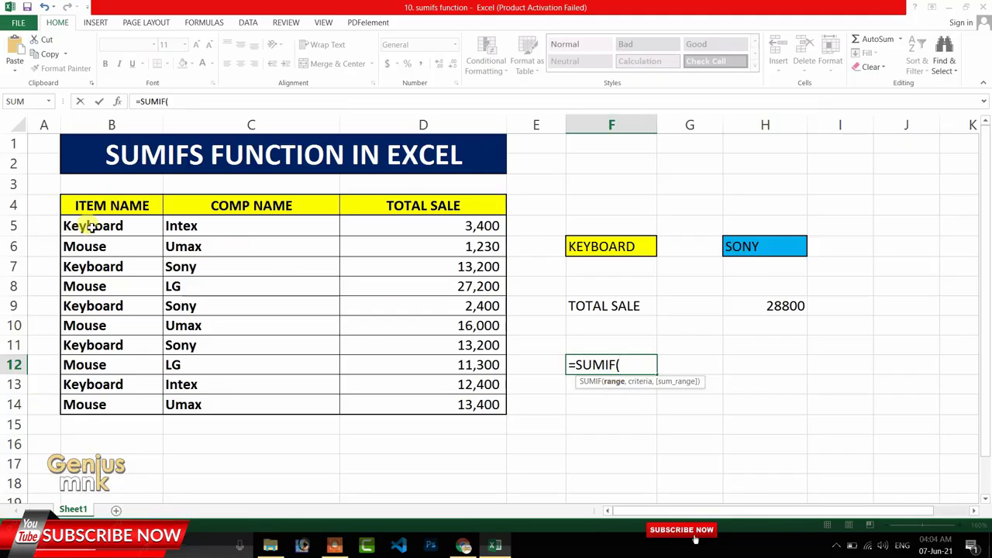
left_click_drag(91, 226, 87, 400)
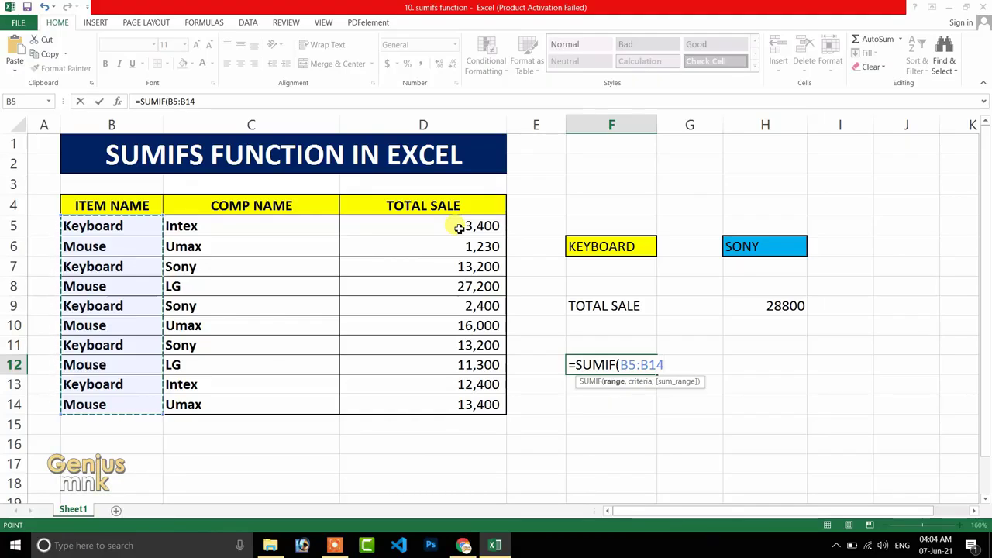
type(",")
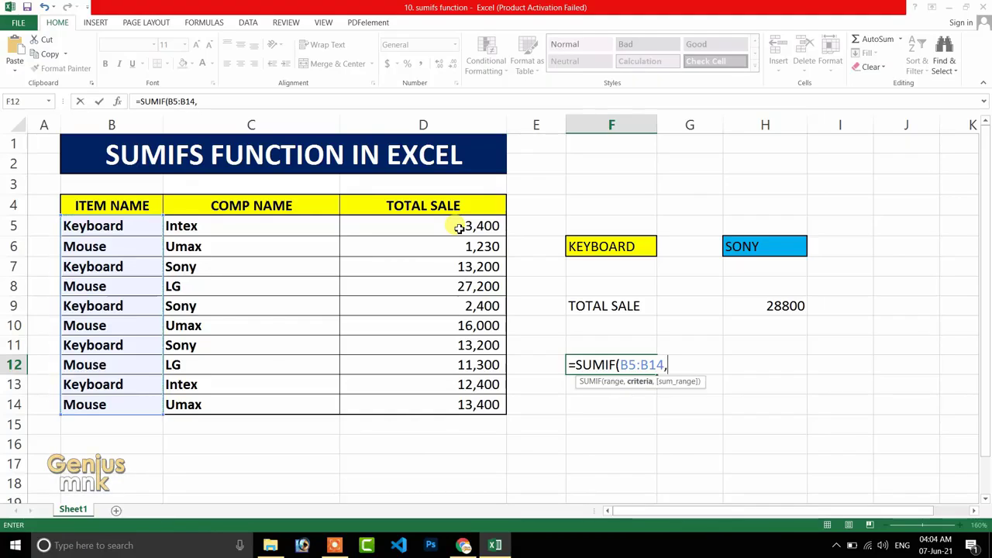
type("\"")
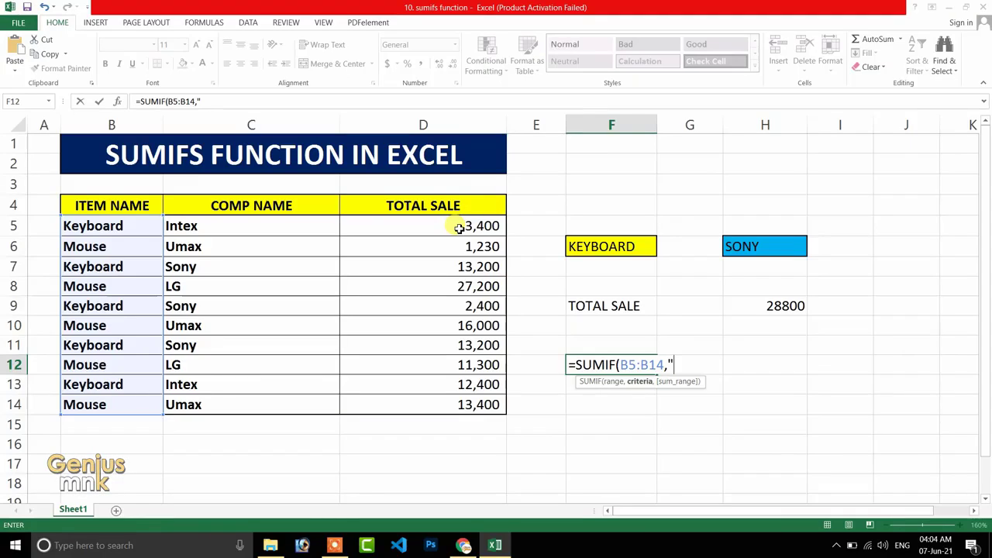
type("keyboard")
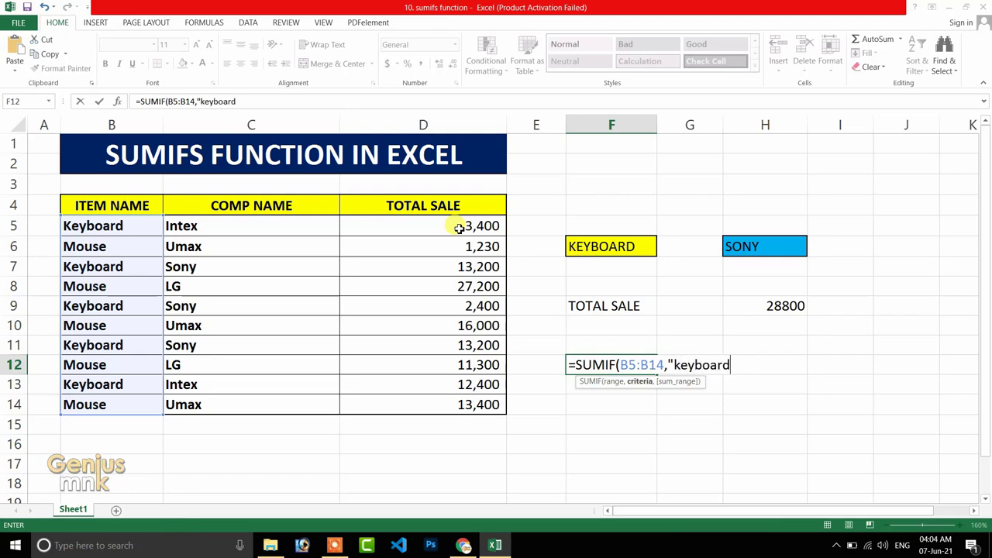
type("\"")
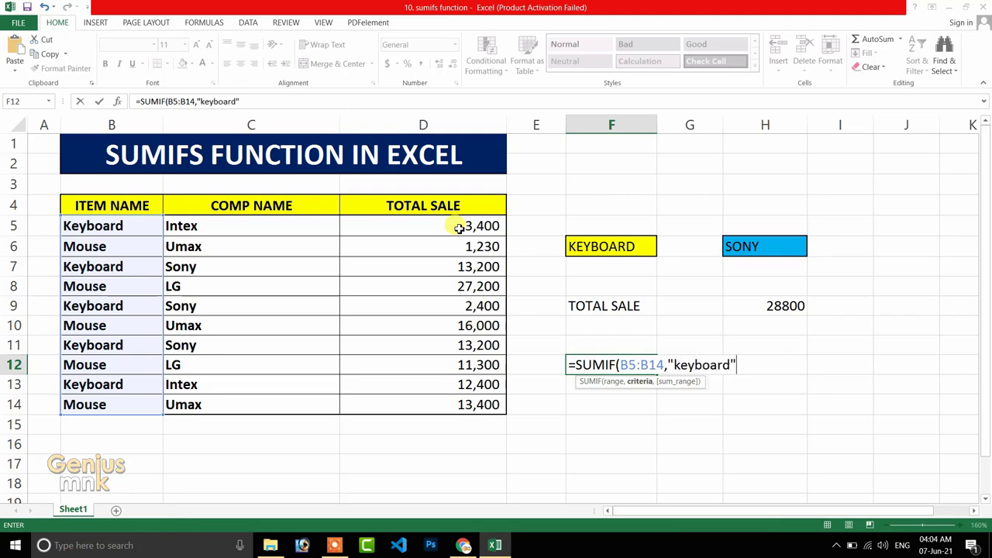
type(",")
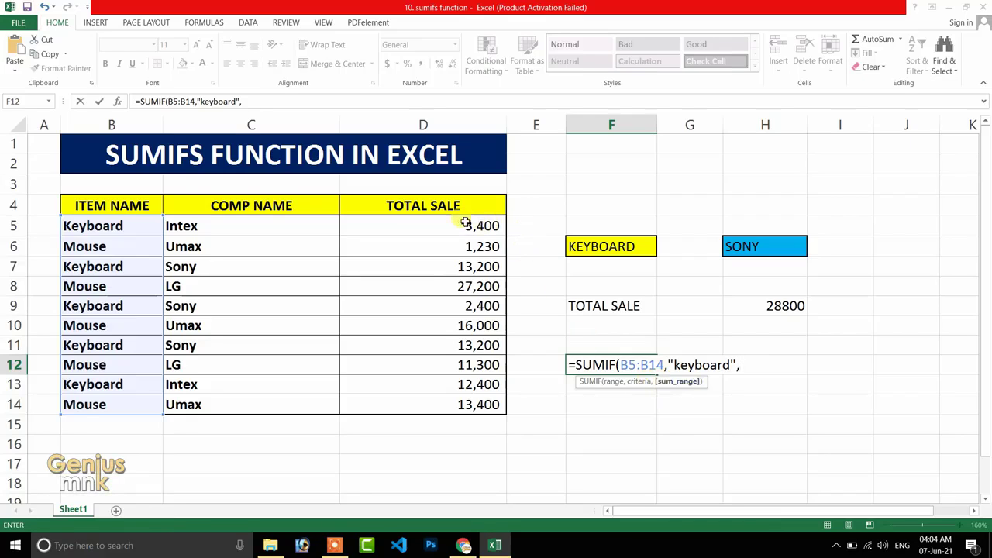
left_click_drag(465, 223, 462, 404)
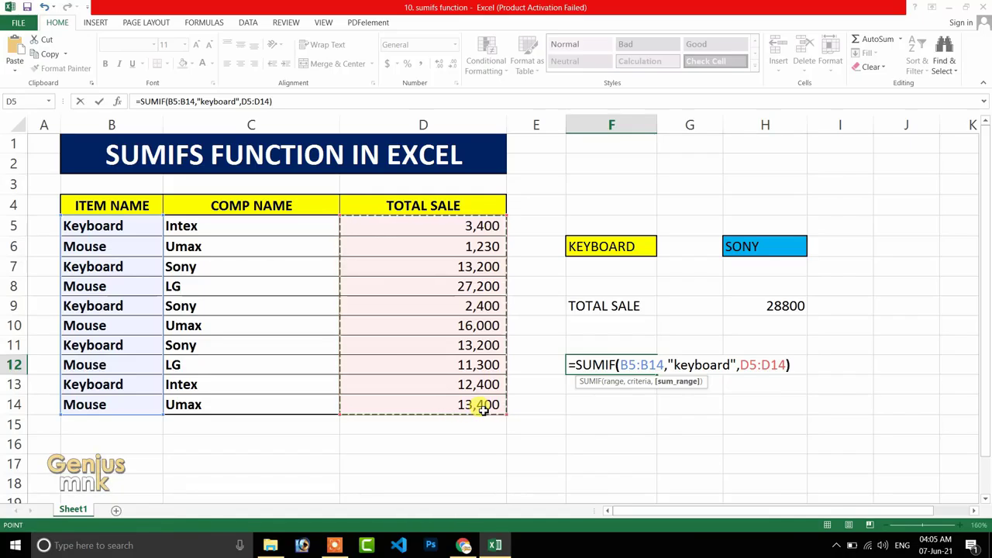
type(")")
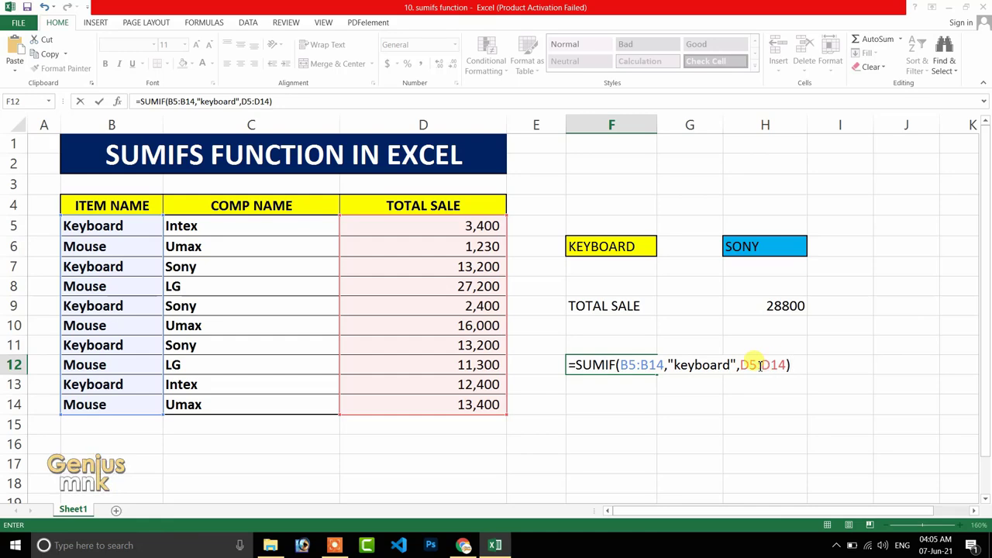
key("Return")
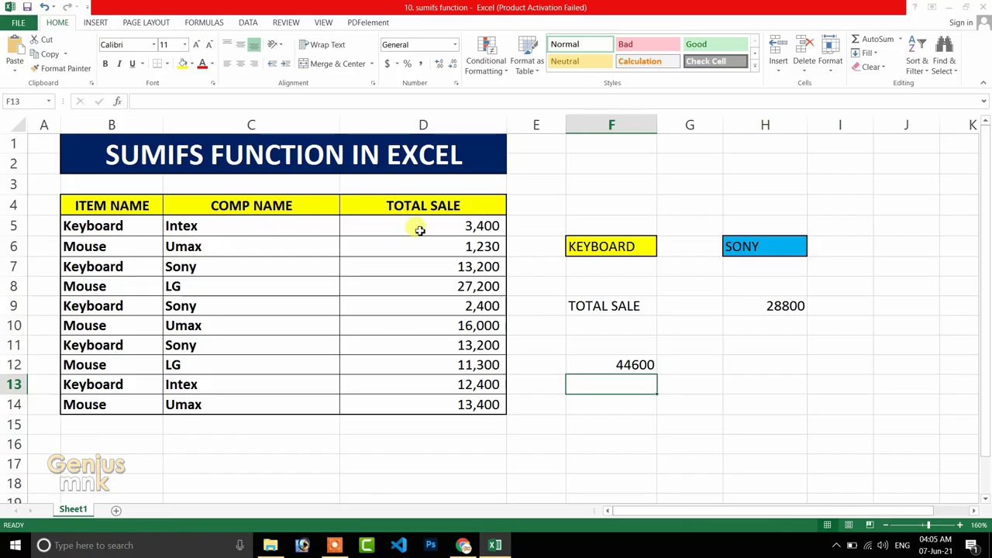
Select the Total Sale cells of all Keyboard rows together to check their sum against the SUMIF result in F12.
left_click_drag(438, 230, 438, 401)
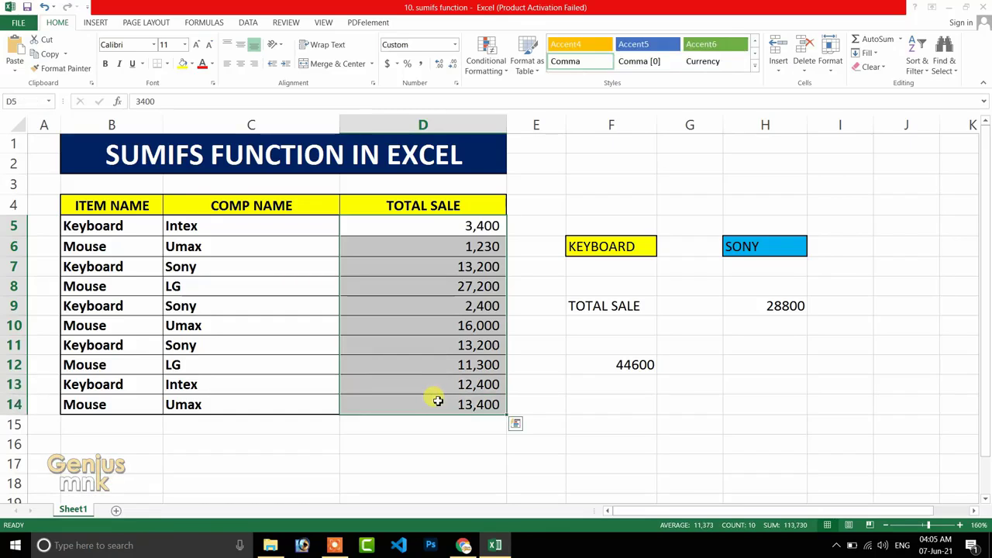
left_click(612, 367)
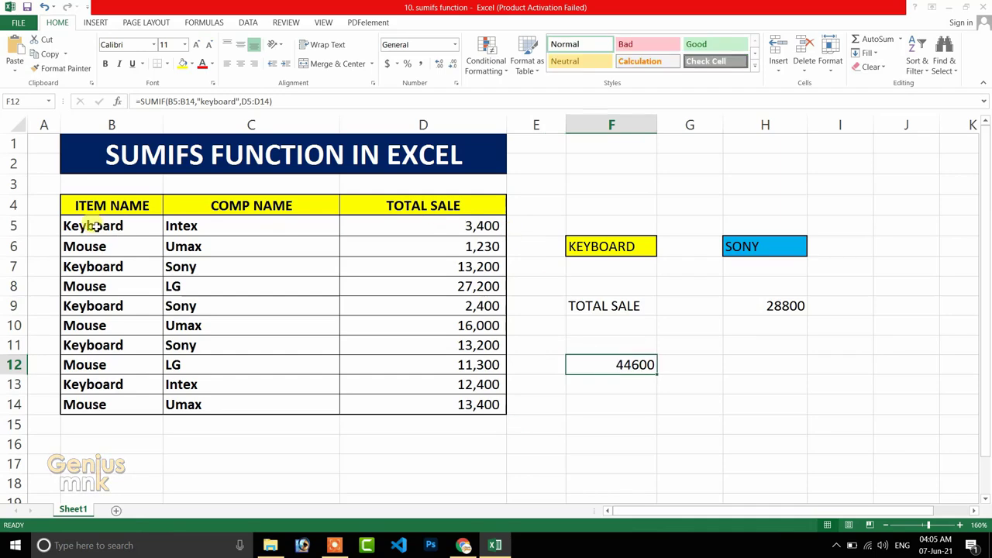
left_click(468, 226)
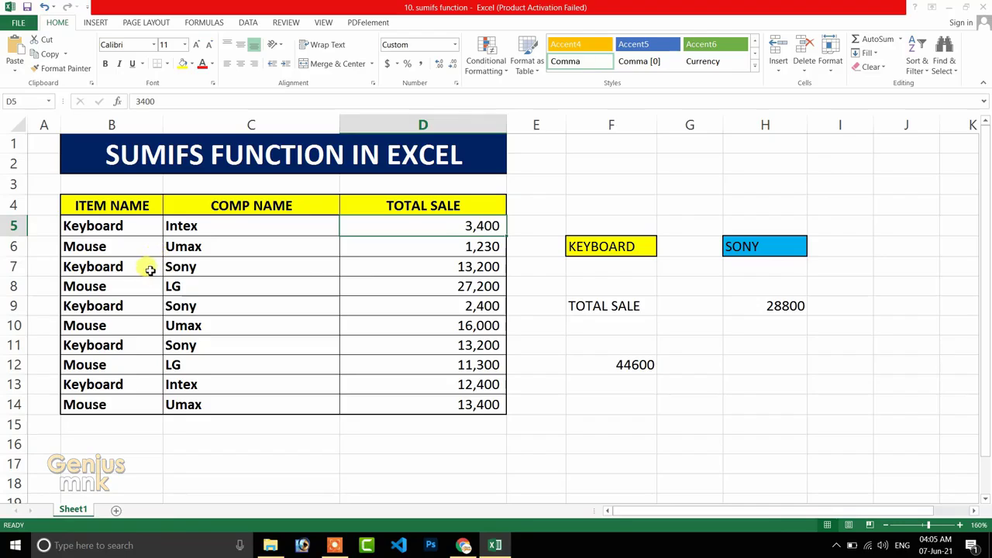
left_click(477, 273, "ctrl")
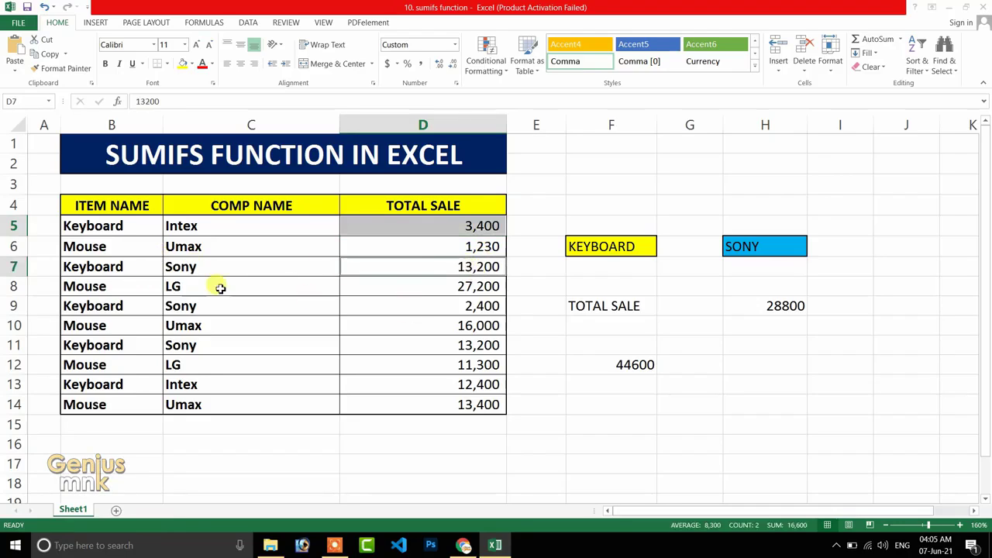
left_click(470, 308, "ctrl")
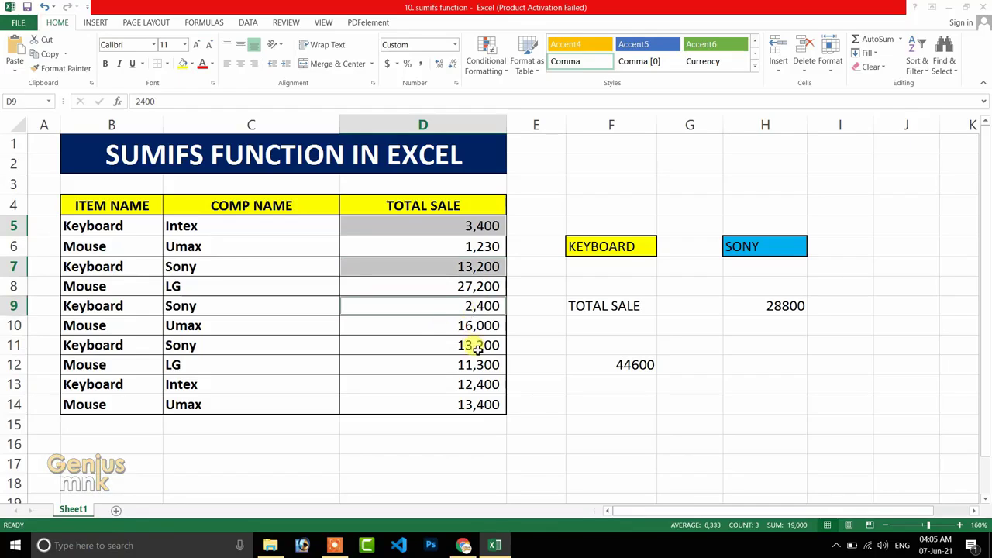
left_click(478, 348, "ctrl")
left_click(475, 386, "ctrl")
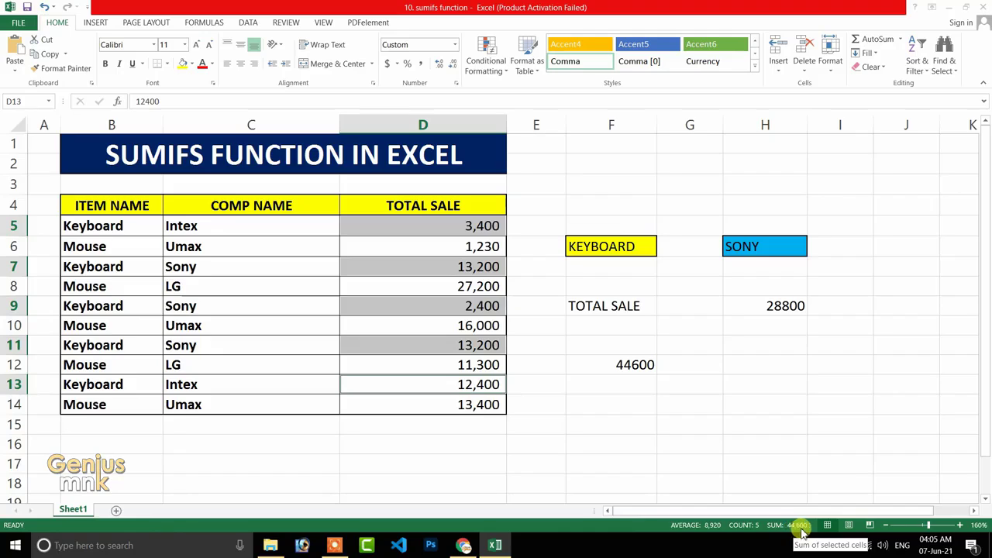
left_click(636, 365)
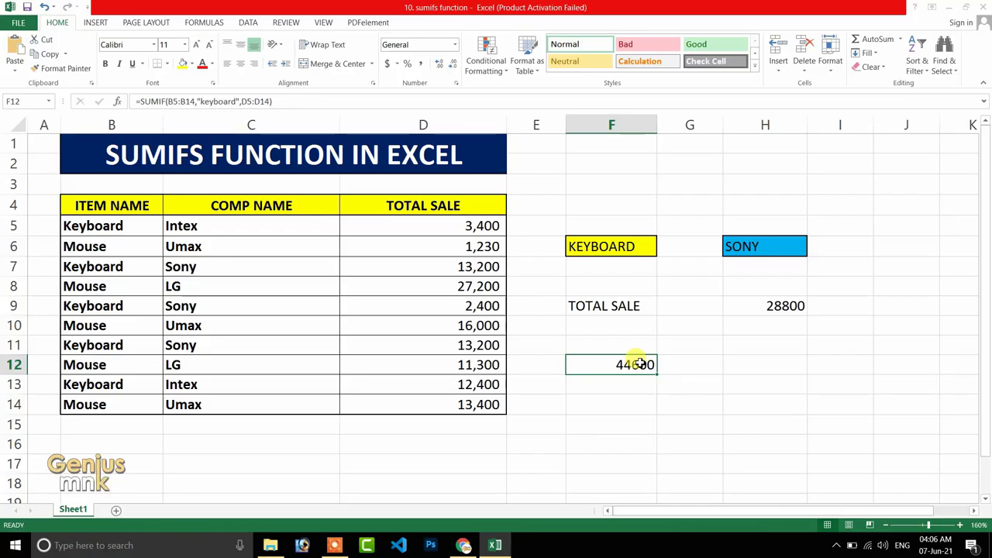
Review the range and criteria arguments of the SUMIF formula in F12, leaving the formula as it is.
double_click(636, 364)
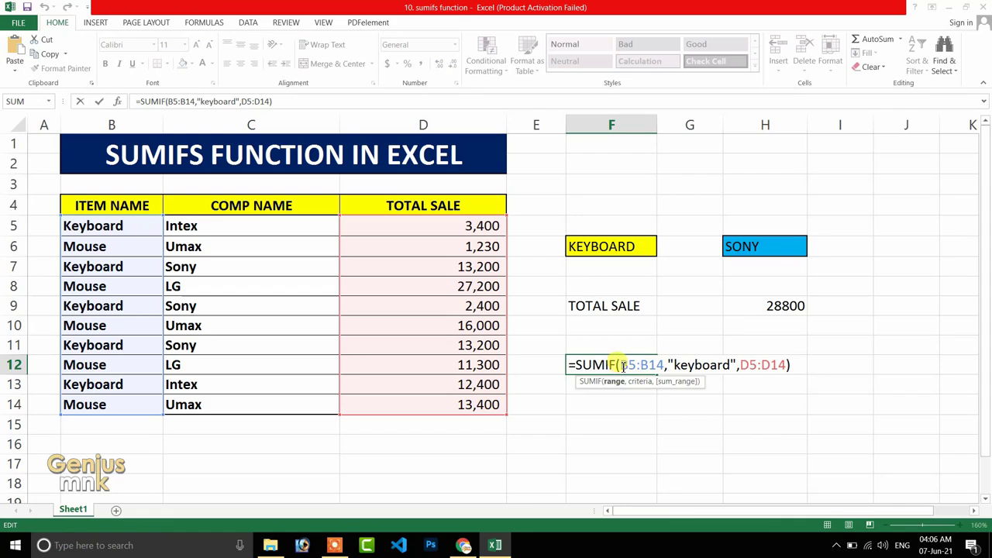
left_click_drag(622, 365, 664, 362)
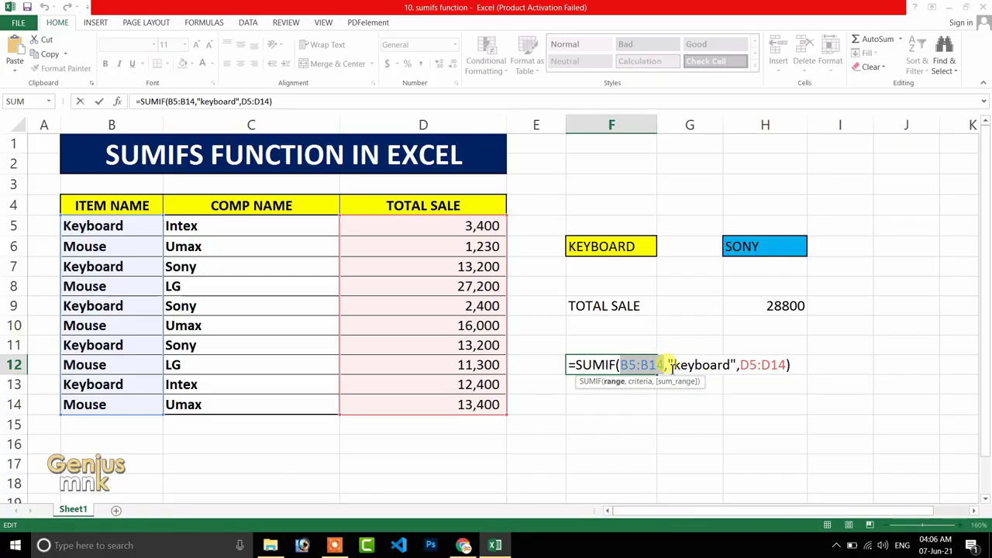
left_click_drag(674, 365, 732, 366)
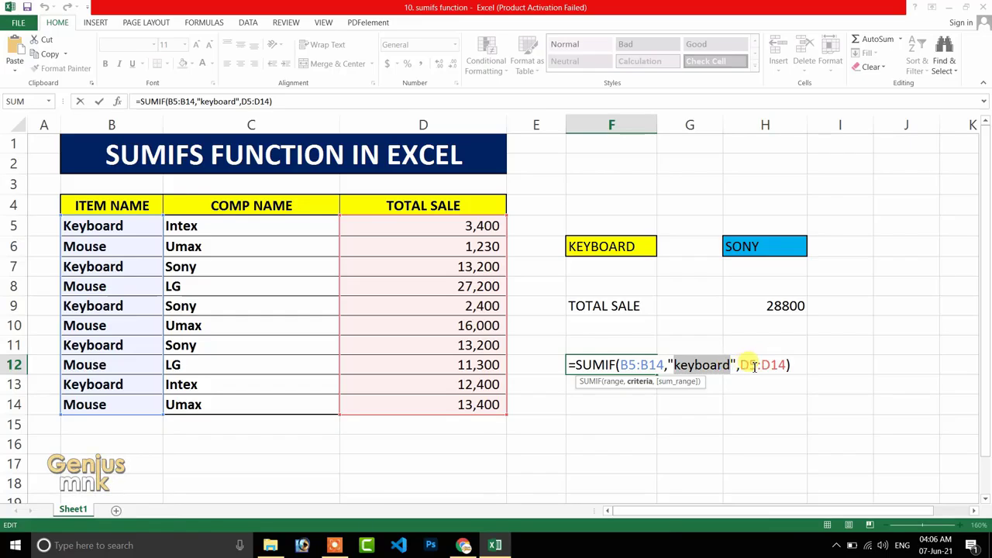
key("Return")
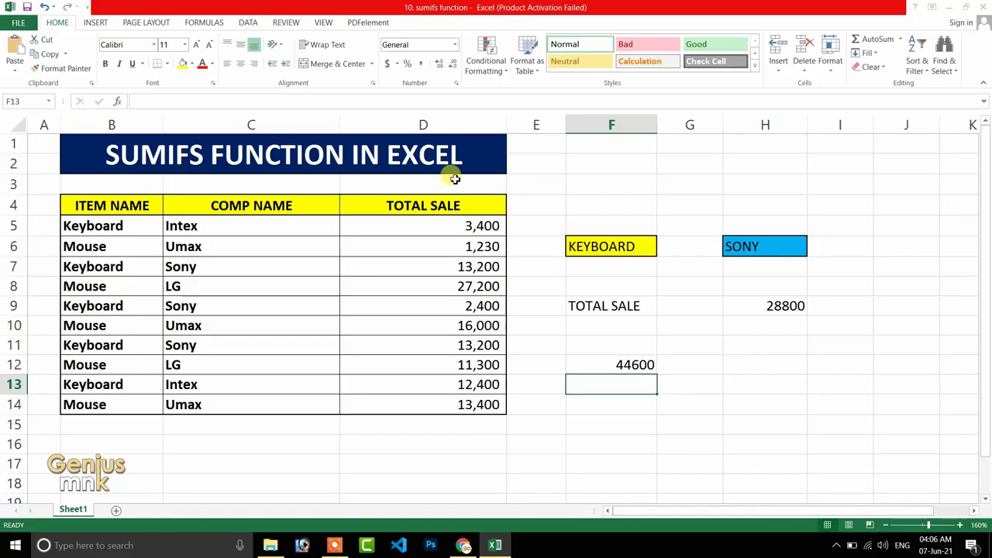
Examine the item and company names of the Keyboard rows along with the Total Sale column.
left_click(116, 208)
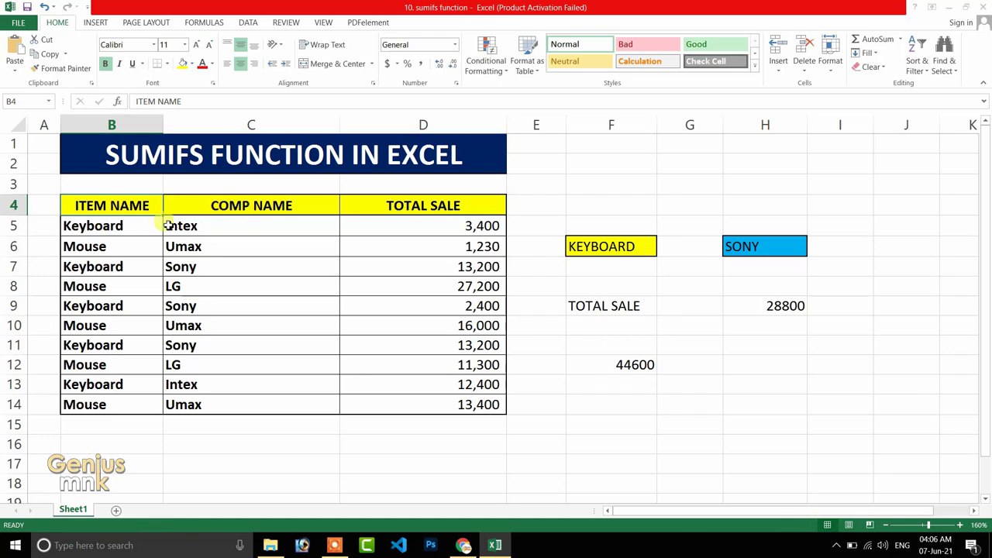
left_click(120, 228)
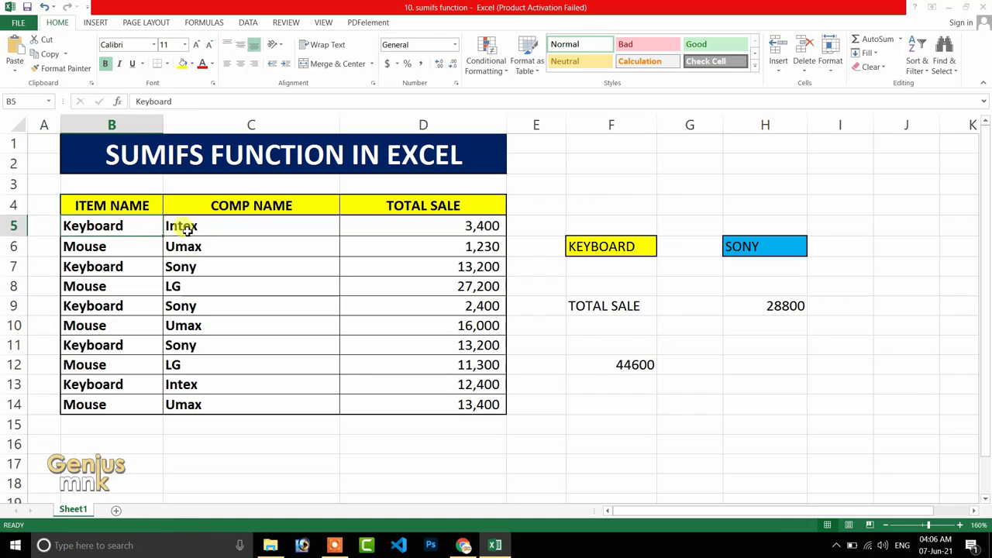
left_click(128, 267)
left_click(173, 271)
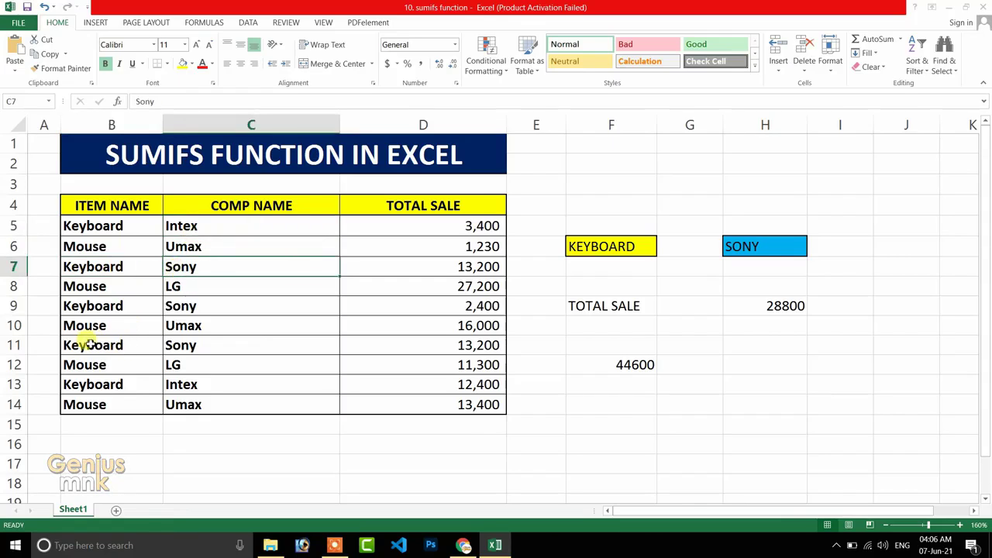
left_click(85, 346)
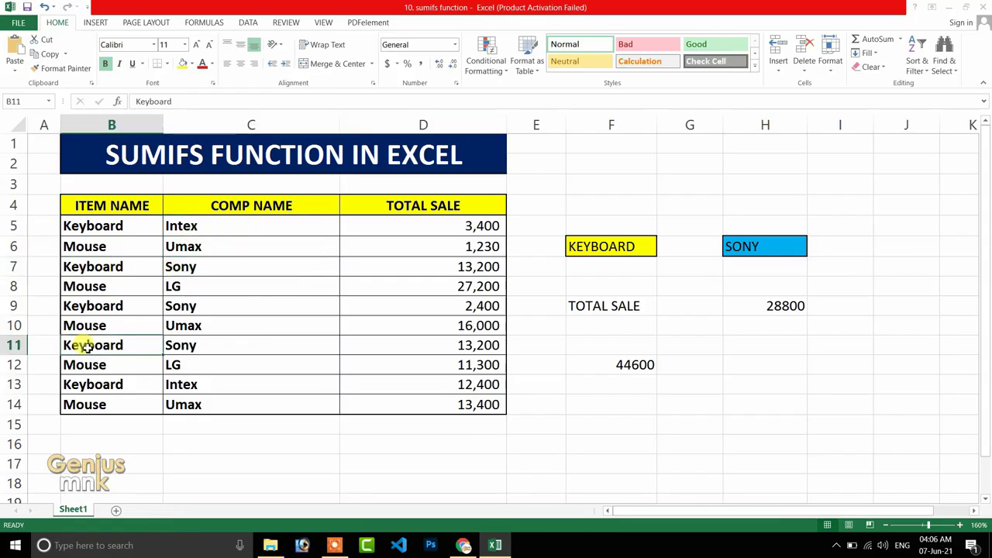
left_click(199, 348)
left_click(98, 383)
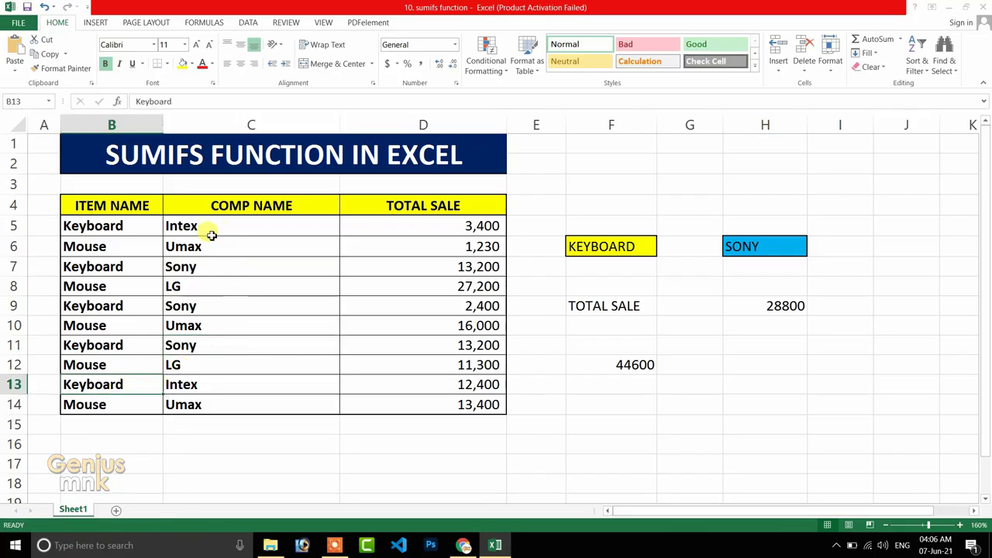
left_click(122, 225)
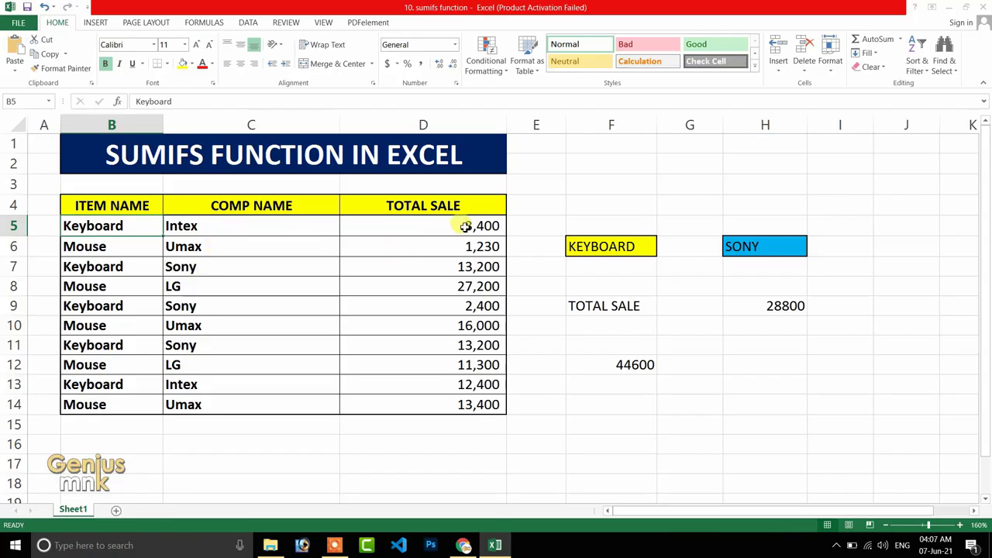
left_click_drag(465, 225, 457, 404)
left_click(210, 241)
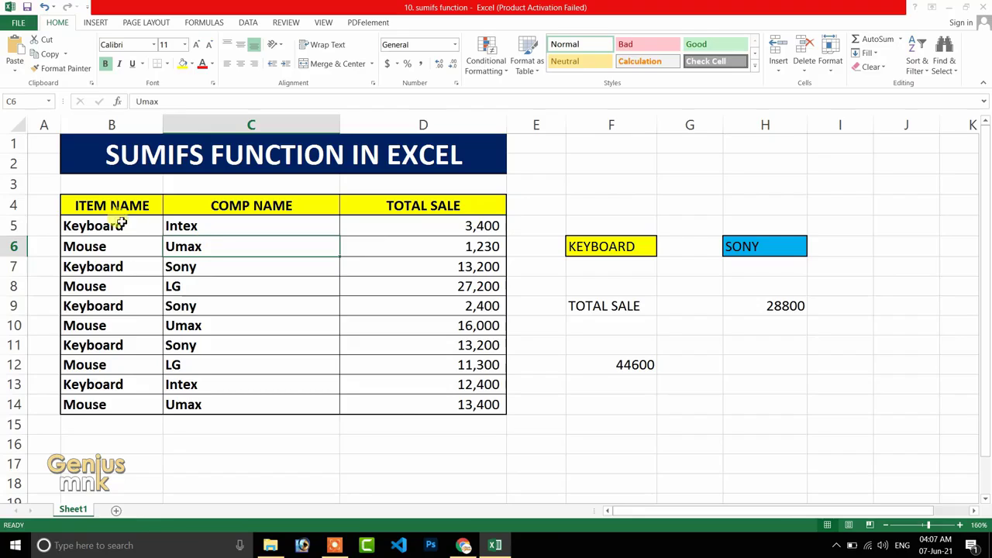
left_click(85, 225)
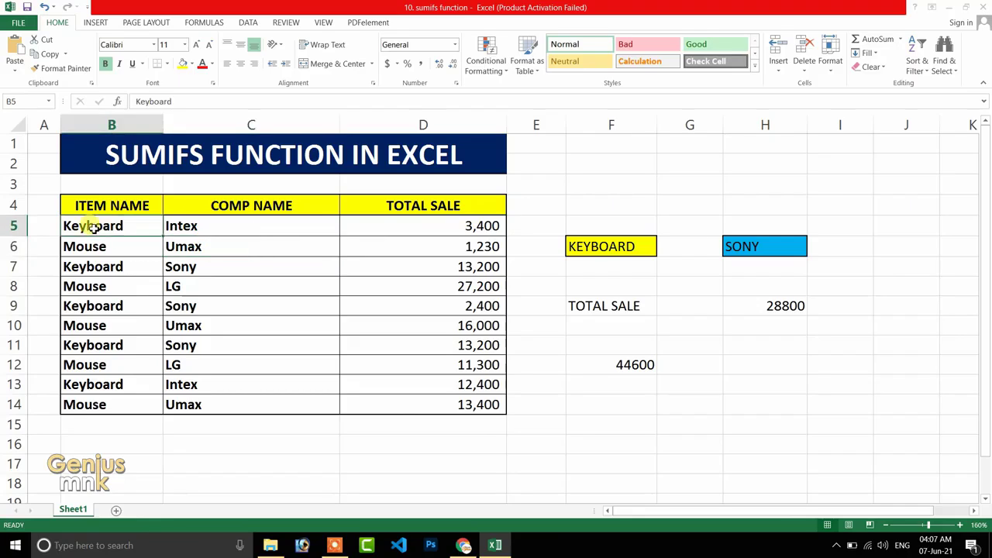
left_click(180, 225)
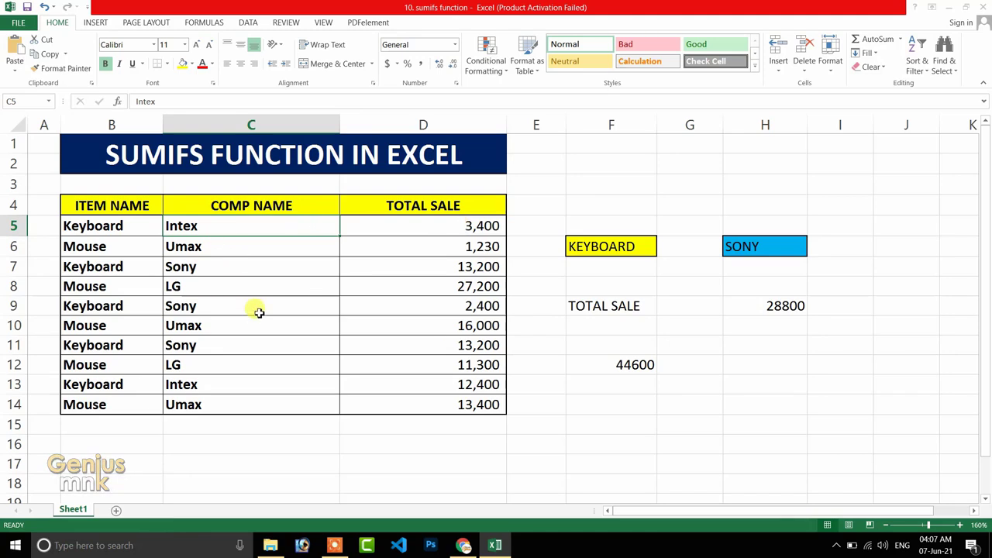
Start a SUMIFS formula in F15 with D5:D14 as the sum range.
left_click(628, 426)
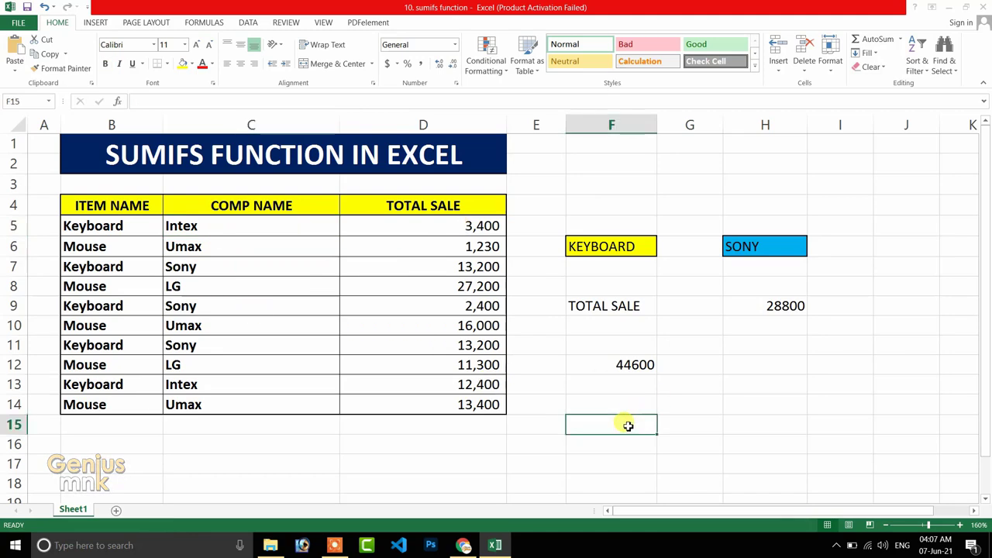
type("=du")
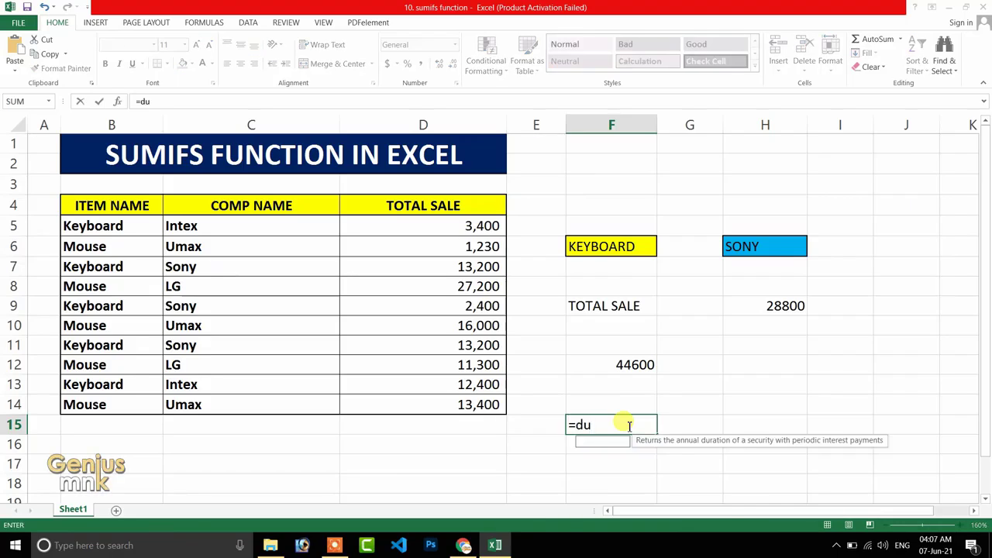
key("BackSpace")
key("BackSpace")
type("sumifs")
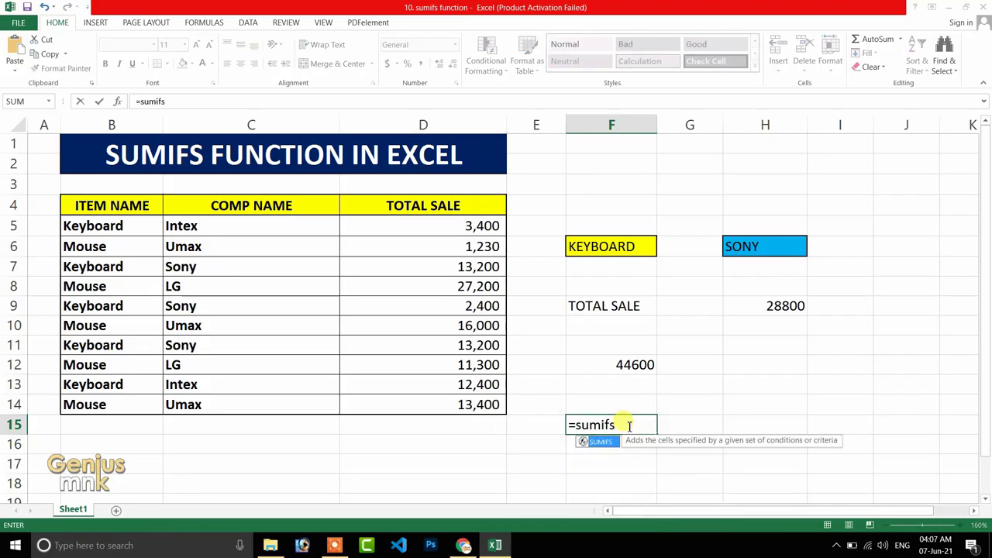
key("Tab")
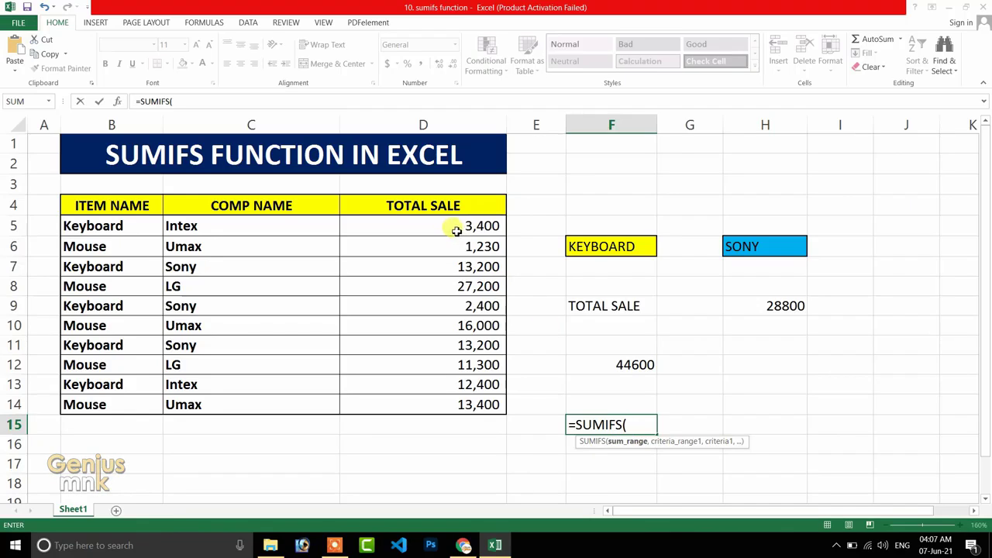
left_click_drag(455, 226, 454, 404)
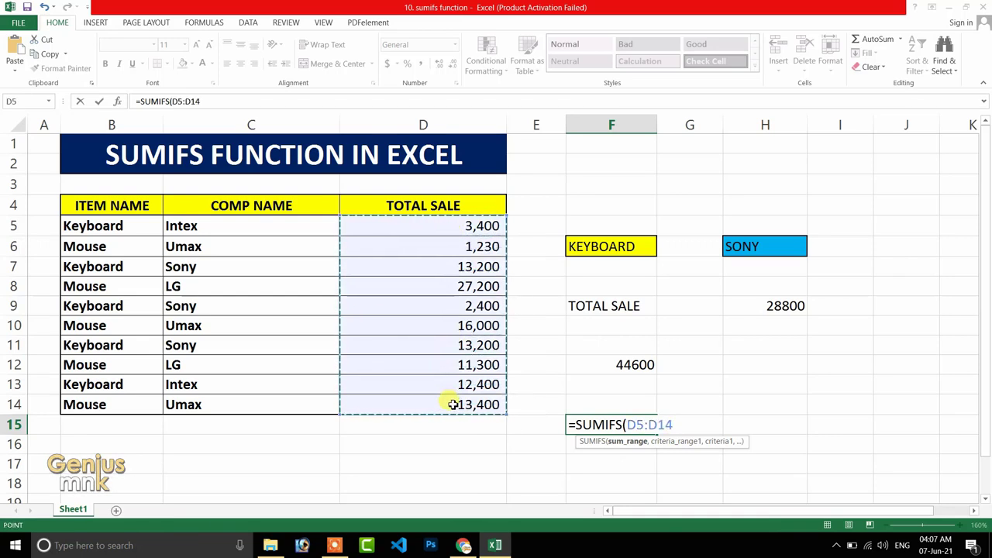
type(",")
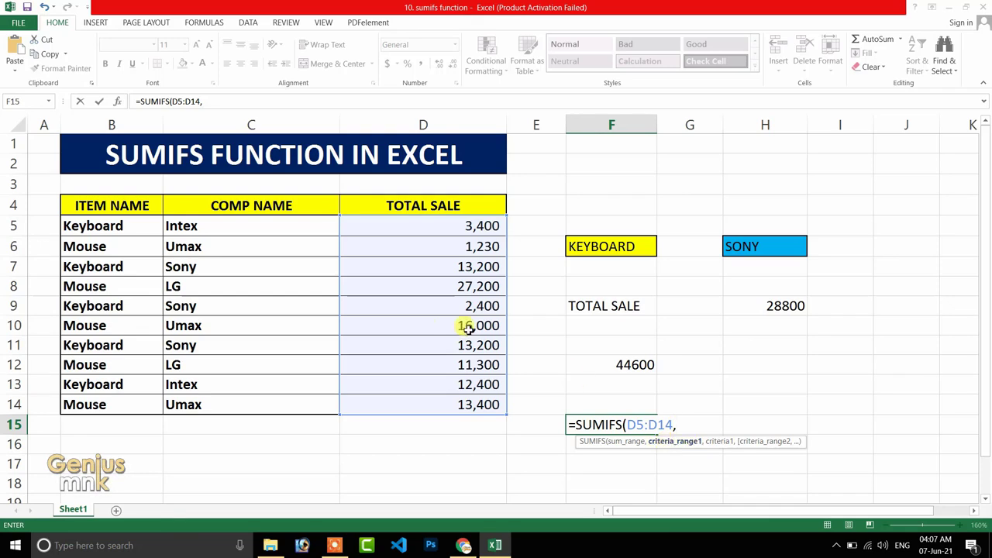
Add B5:B14 as the formula's first criteria range with "mouse" as its criterion.
left_click_drag(114, 225, 110, 406)
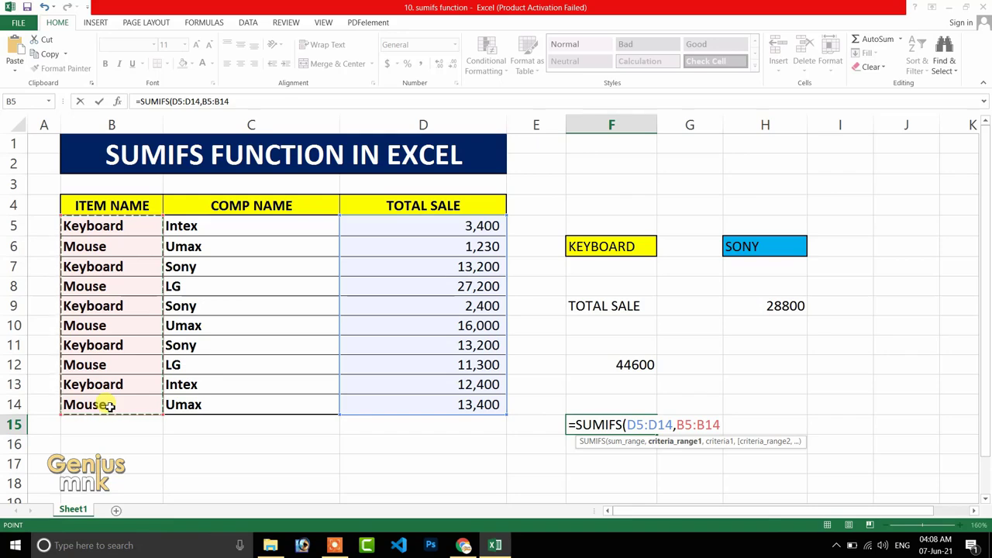
type(",")
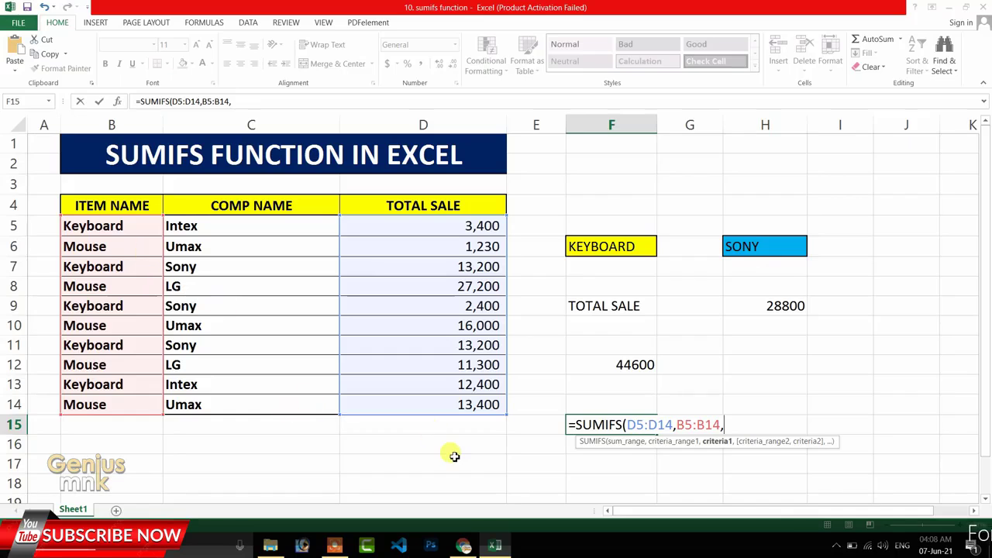
type("\"")
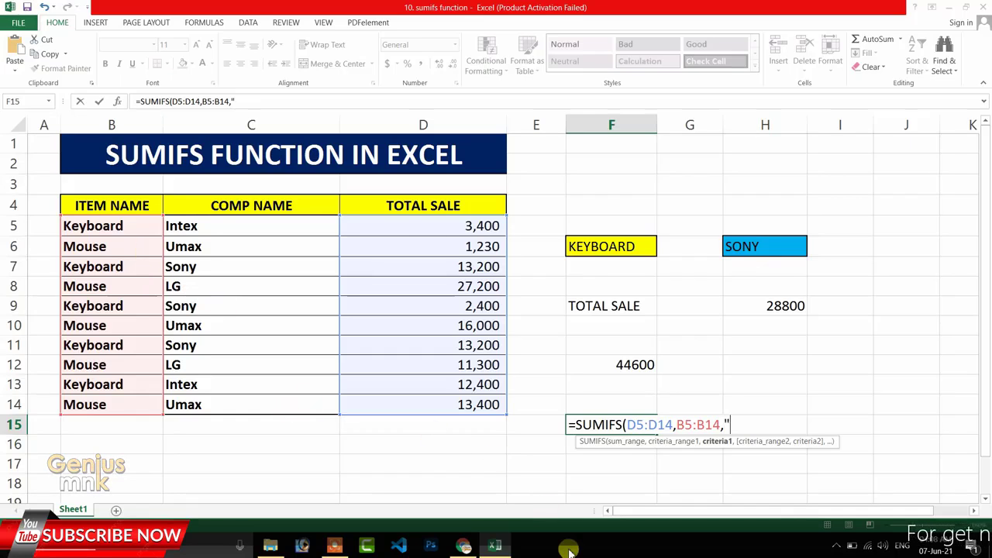
type("mouse\"")
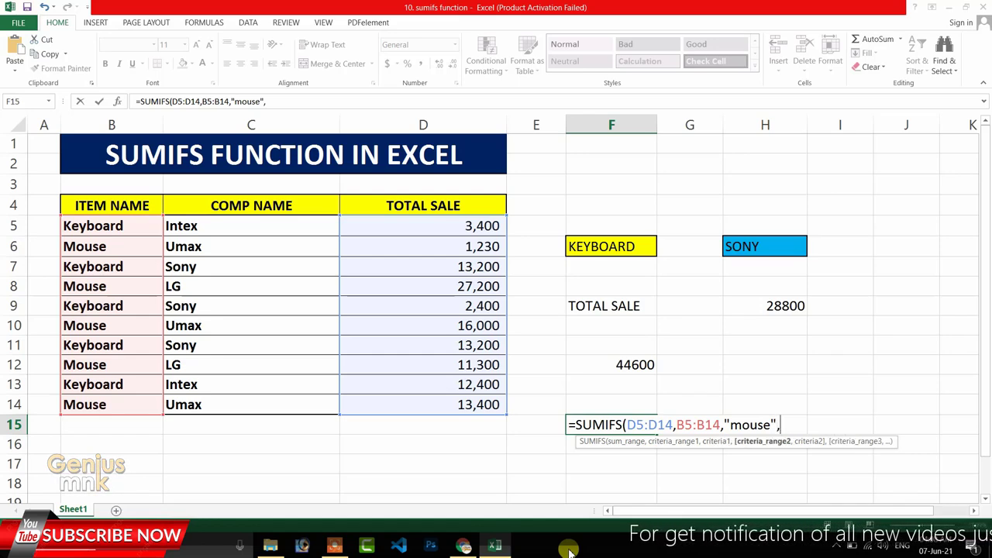
type(",")
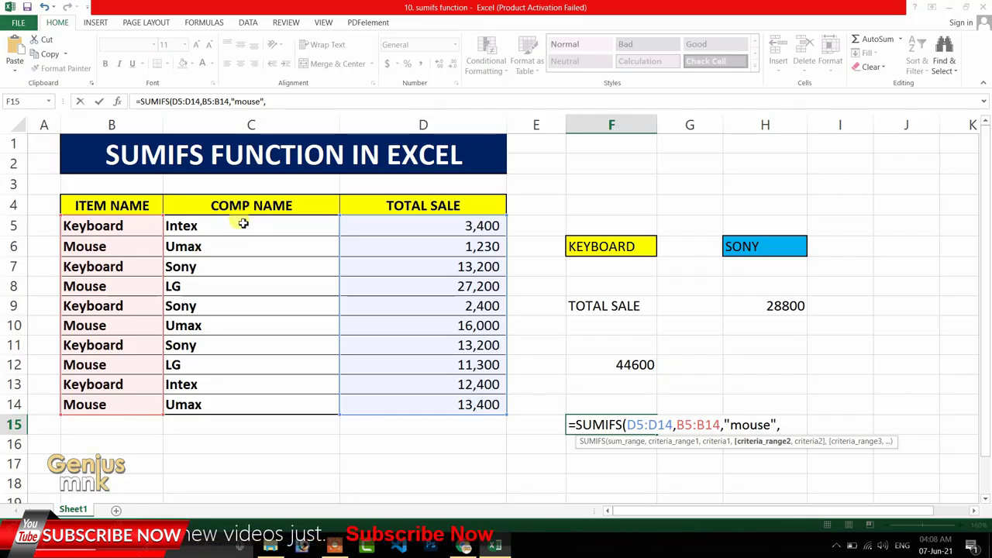
Complete the SUMIFS formula with C5:C14 as the second criteria range and "lg" as its criterion.
left_click_drag(245, 223, 224, 401)
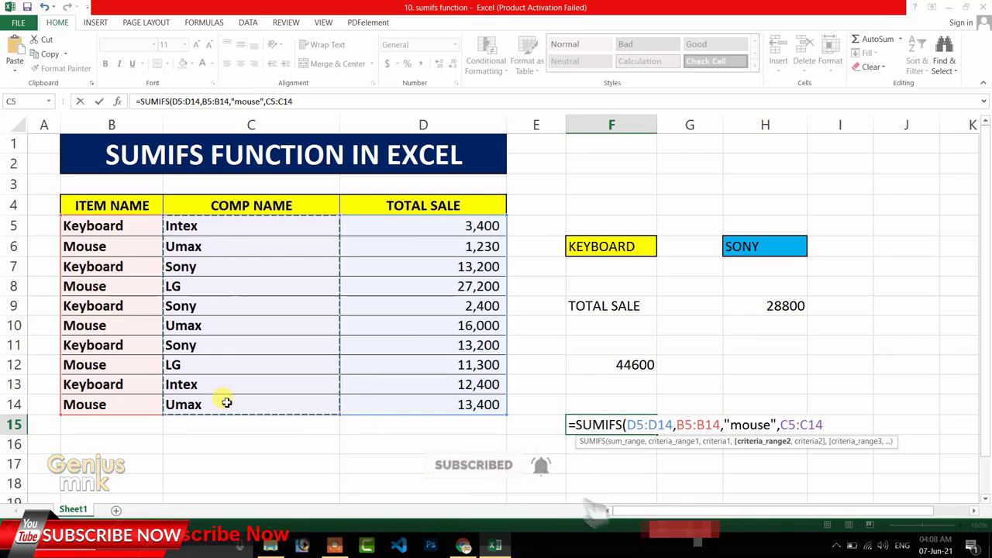
type(",\"lg")
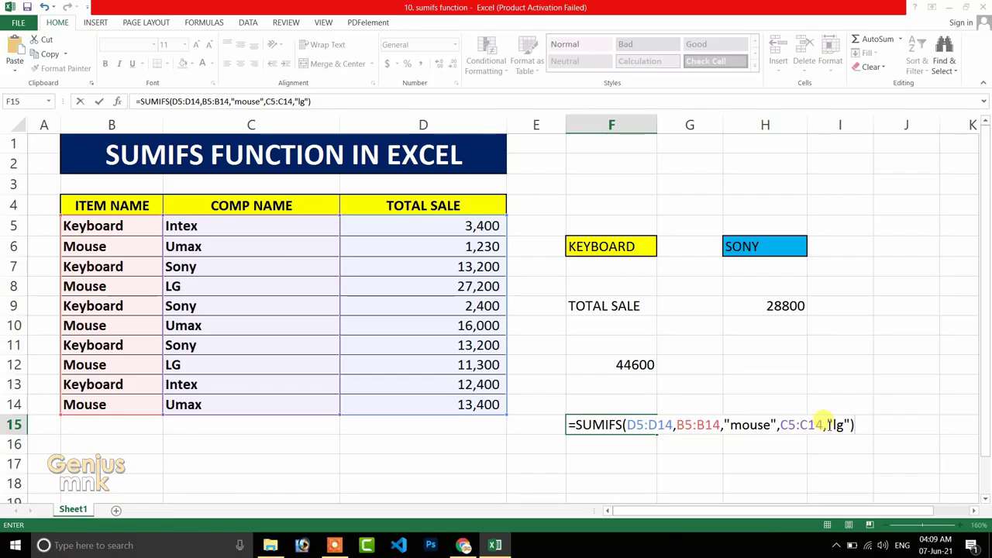
key("Return")
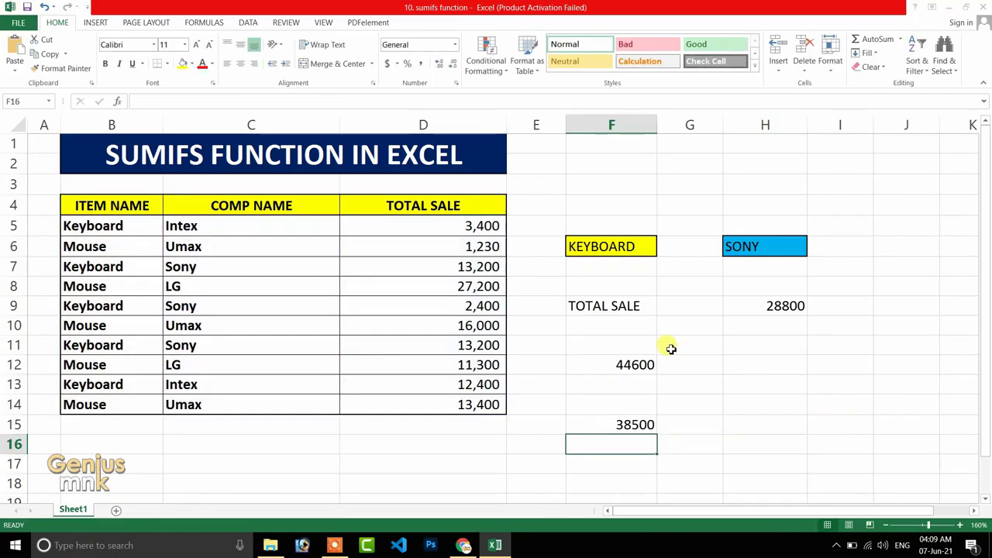
Select the Total Sale cells of both LG Mouse rows together to check their sum against the SUMIFS result in F15.
left_click(110, 246)
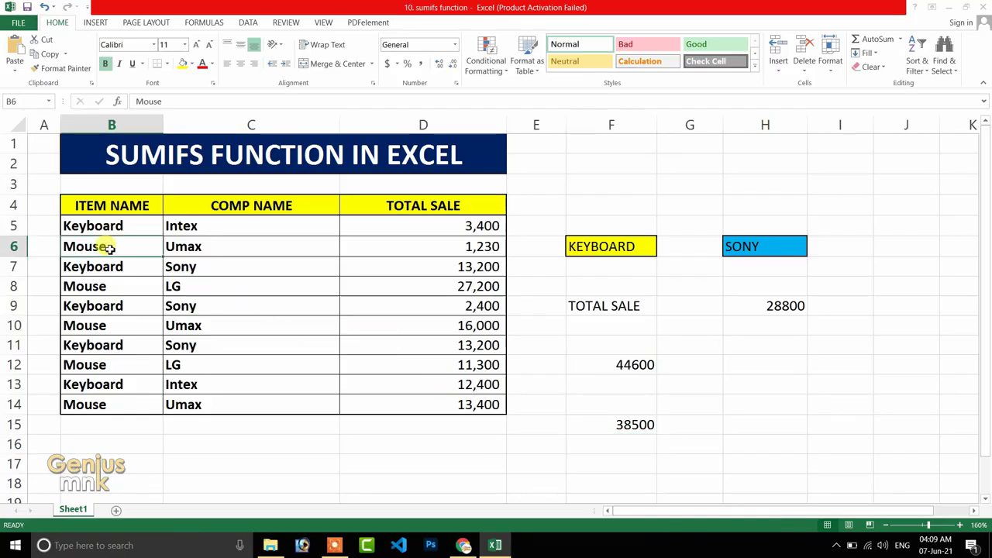
left_click(185, 282)
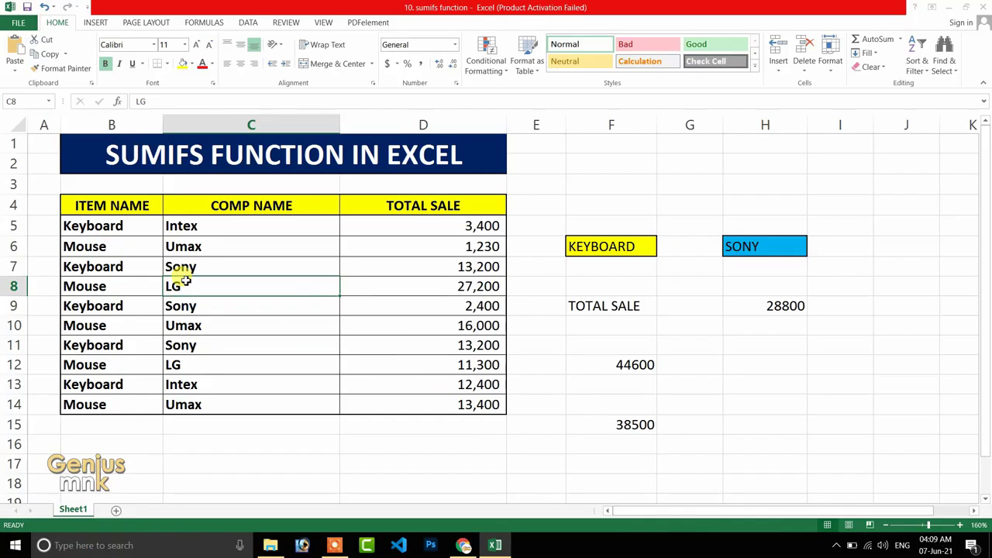
left_click(614, 423)
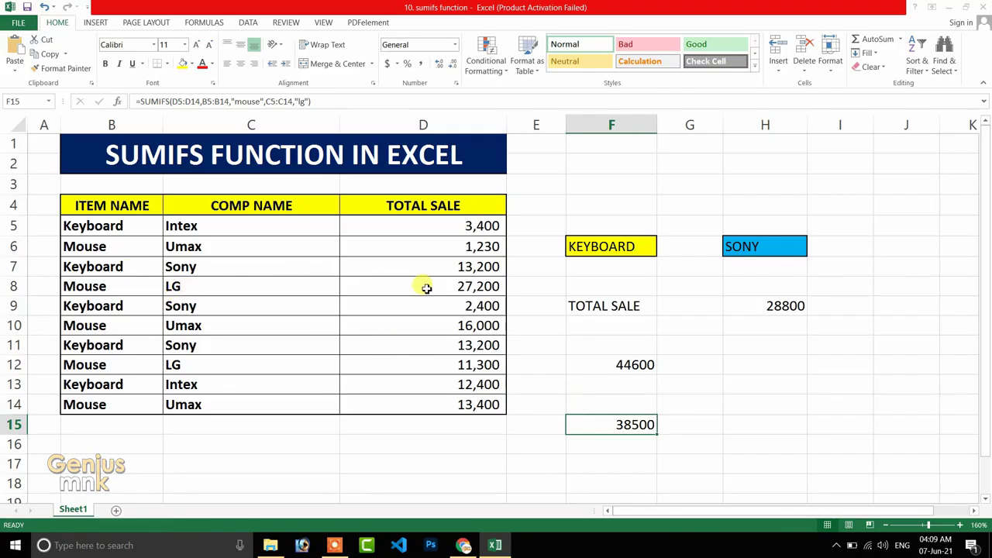
left_click(177, 287)
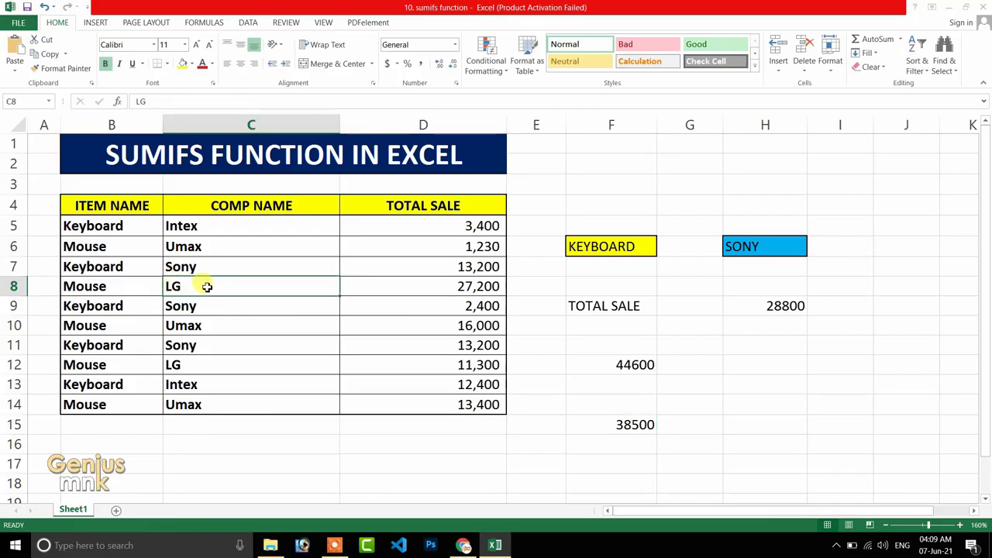
left_click(473, 287)
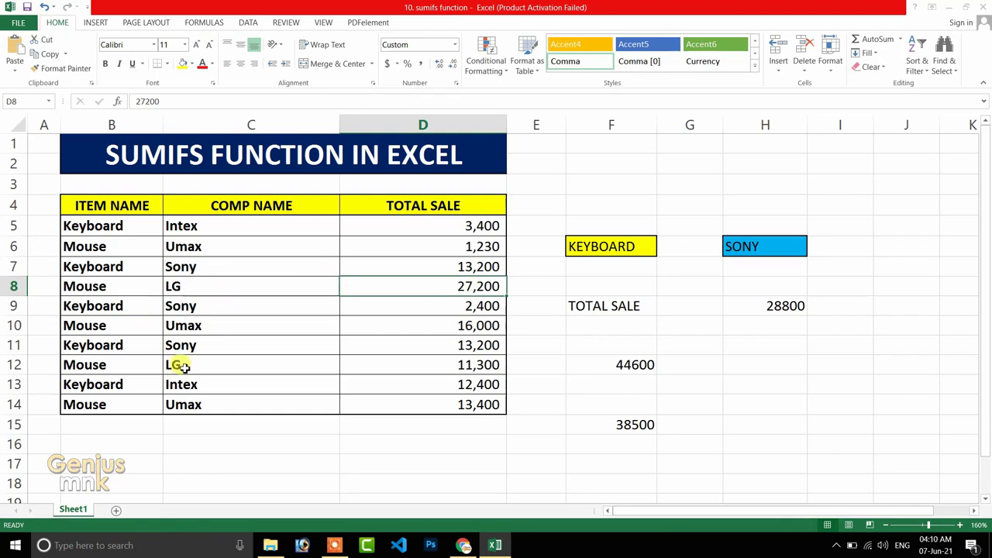
left_click(472, 365, "shift")
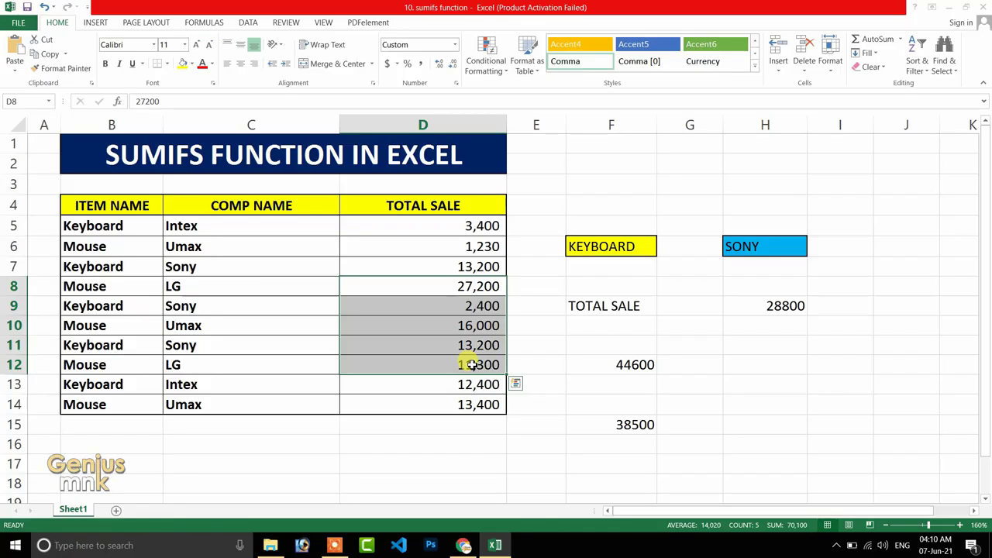
left_click(477, 324)
left_click(469, 286)
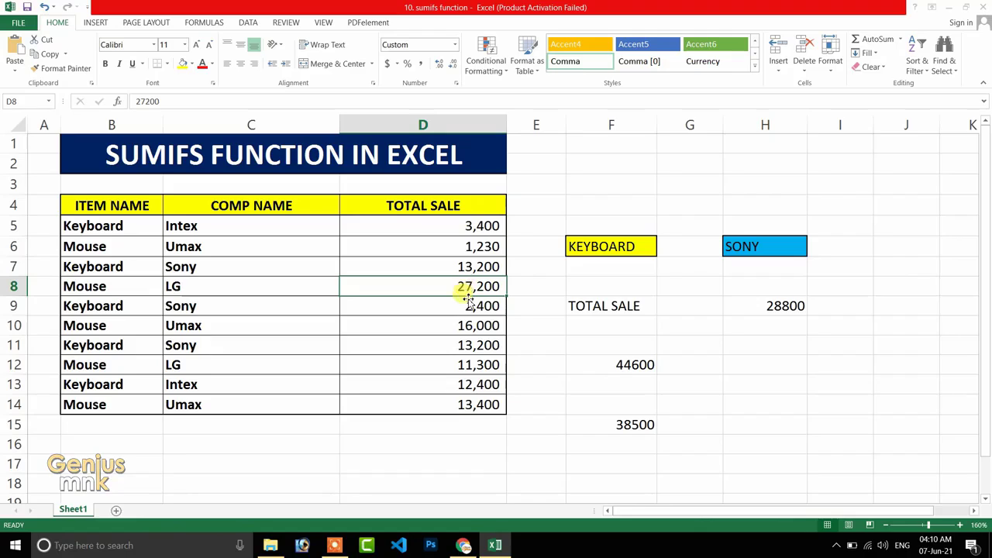
left_click(474, 366, "ctrl")
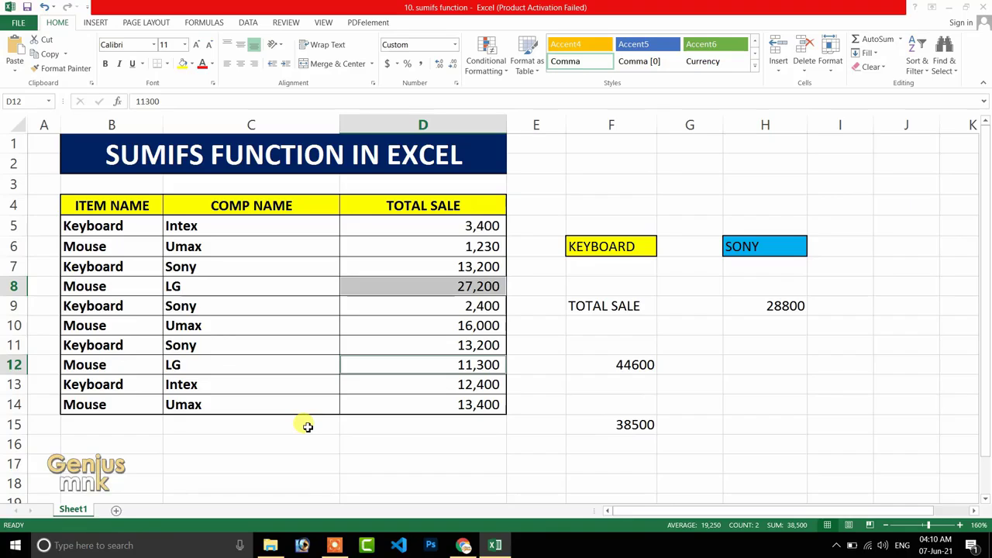
Change the company criterion of the SUMIFS formula in F15 to "intex".
left_click(620, 426)
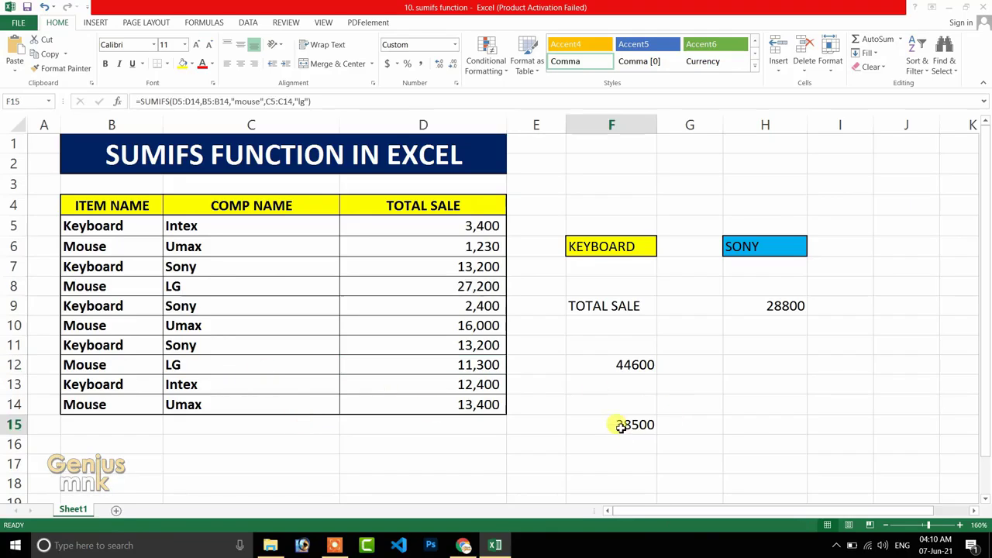
double_click(620, 427)
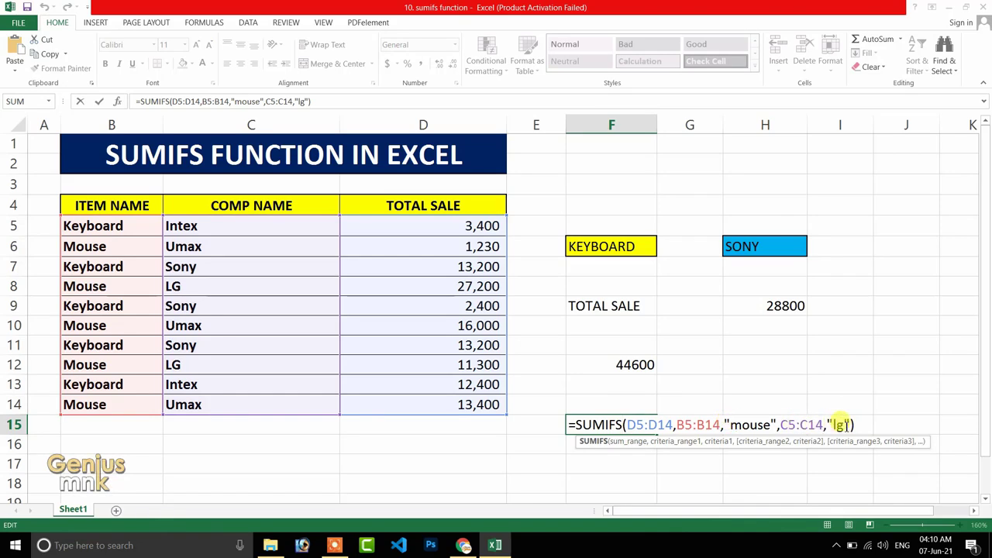
left_click(843, 424)
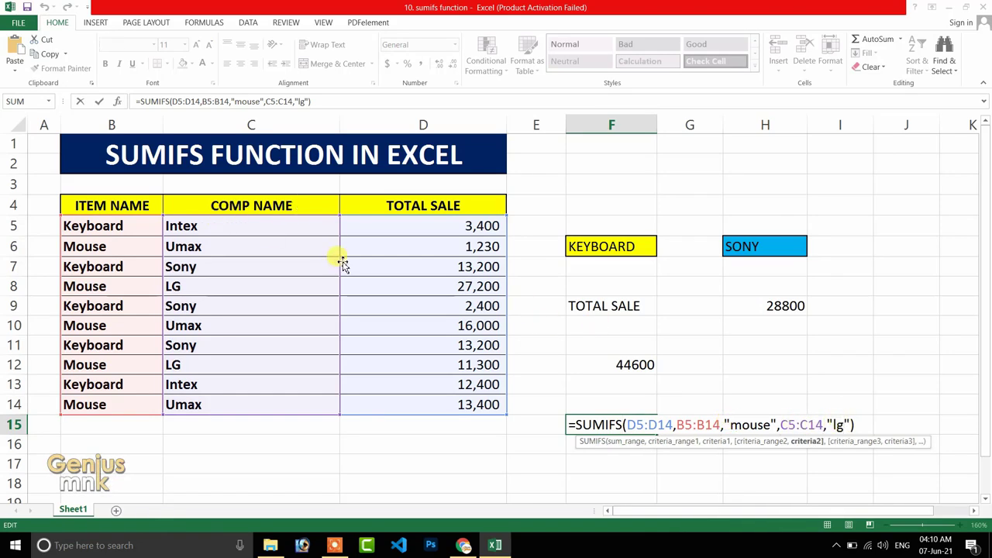
key("BackSpace")
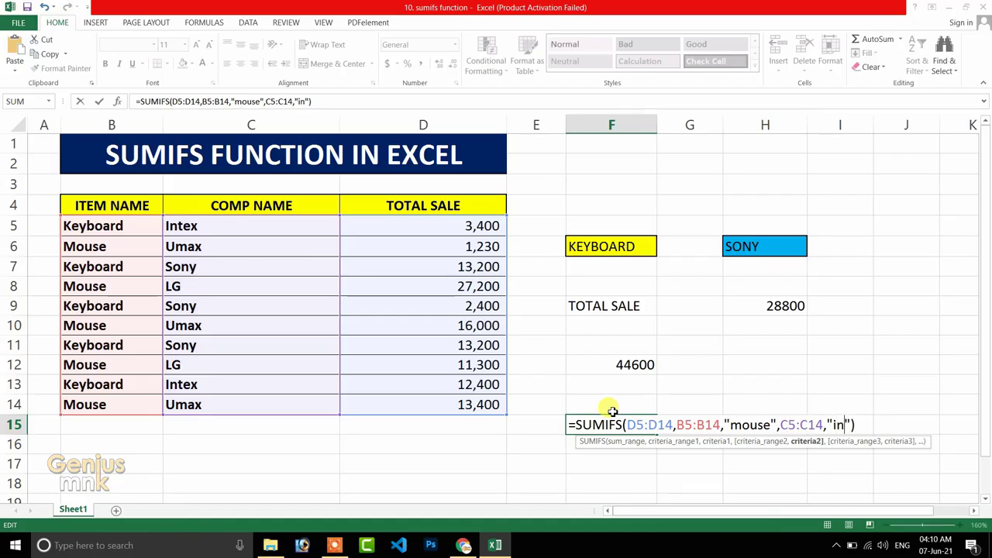
key("Return")
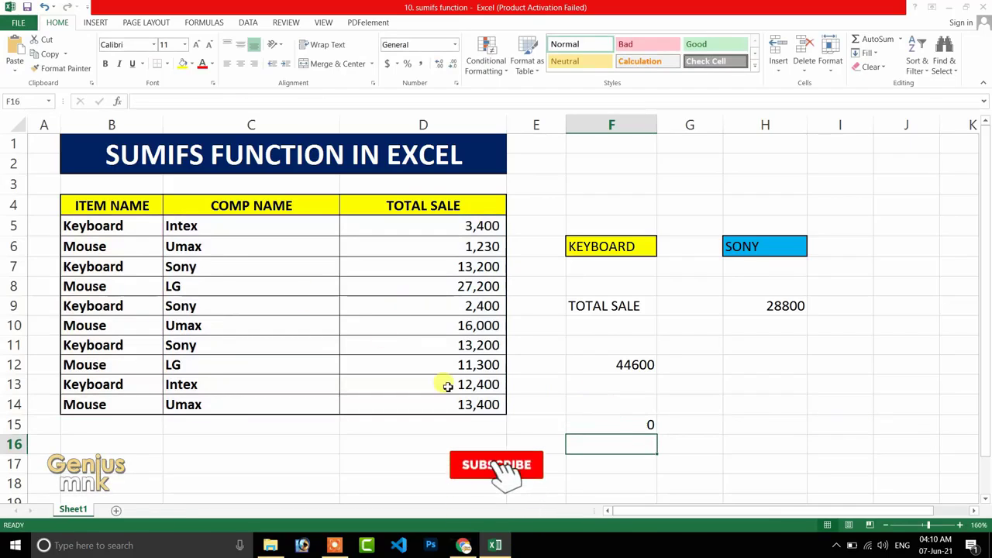
Set the company criterion of the SUMIFS formula in F15 to "umax".
left_click(613, 426)
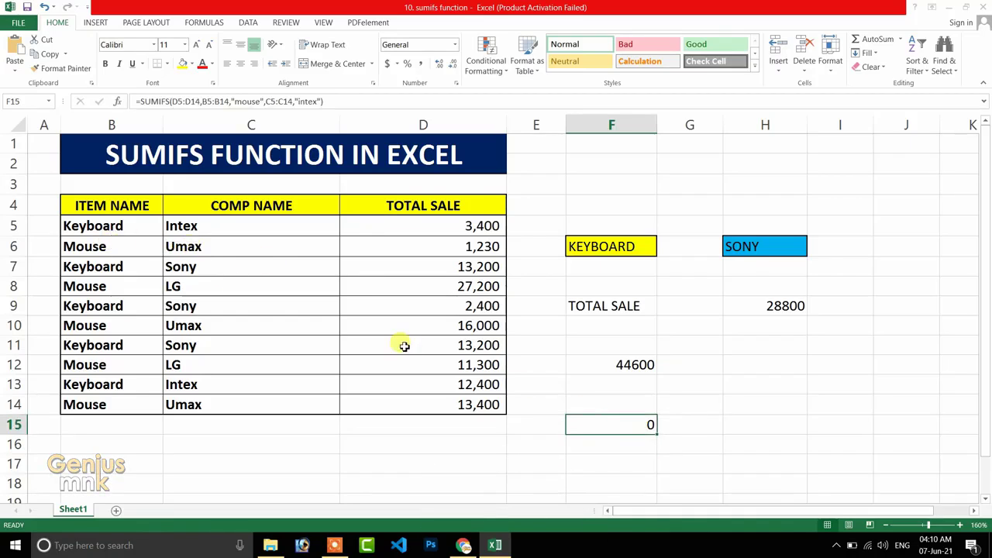
double_click(617, 426)
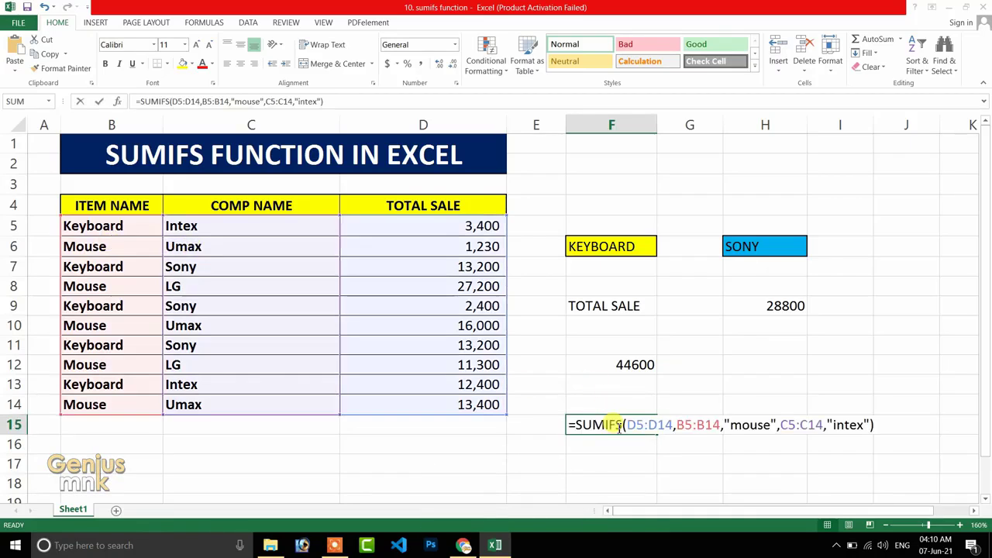
left_click(865, 423)
key("BackSpace")
key("BackSpace")
key("BackSpace")
key("BackSpace")
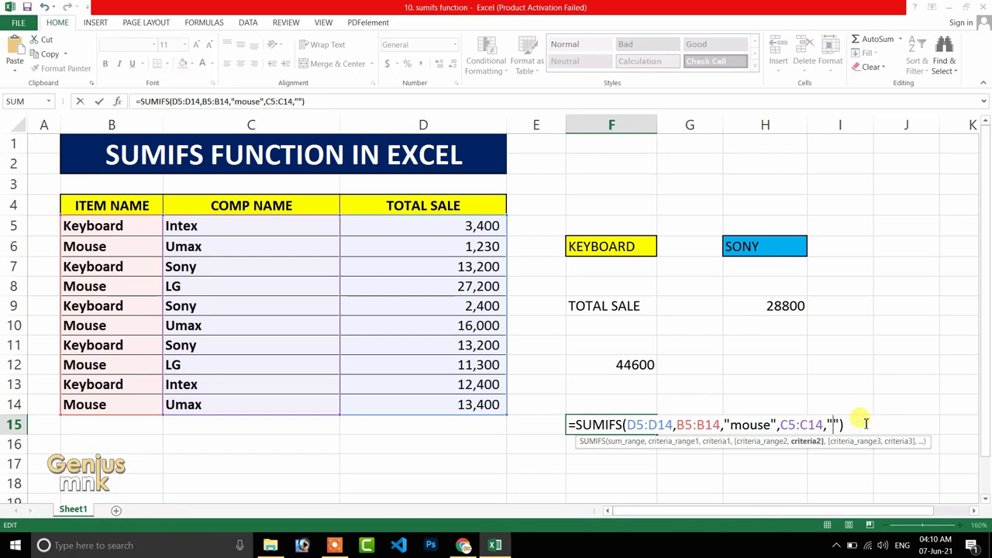
type("umax")
key("Return")
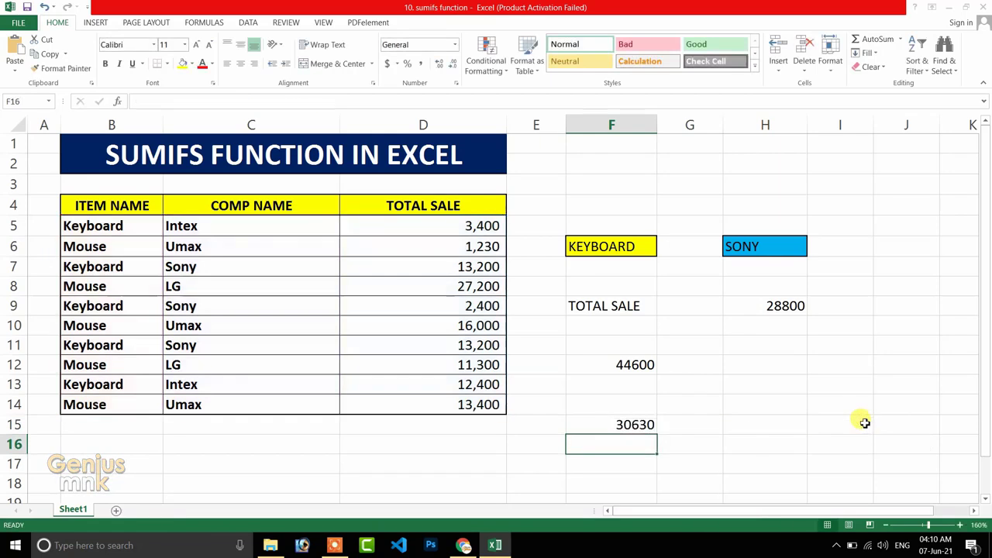
Select the Total Sale cells of all three Umax Mouse rows together to check their sum against the SUMIFS result in F15.
left_click(629, 424)
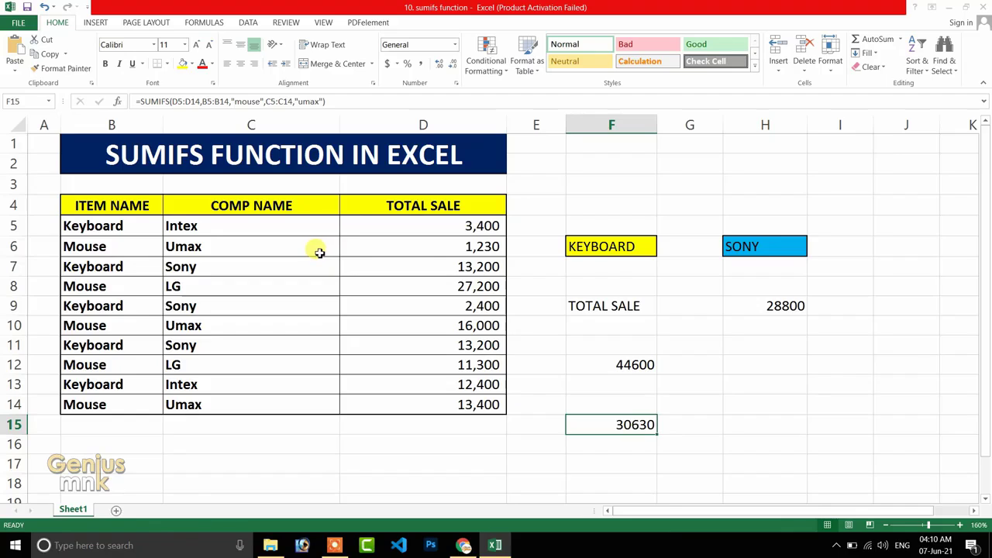
left_click(455, 246)
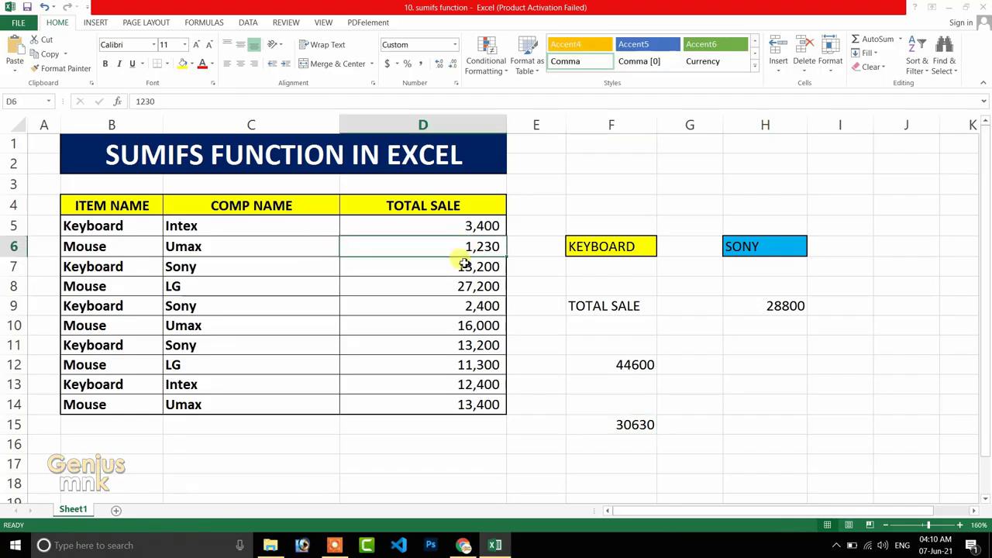
left_click(491, 325, "shift")
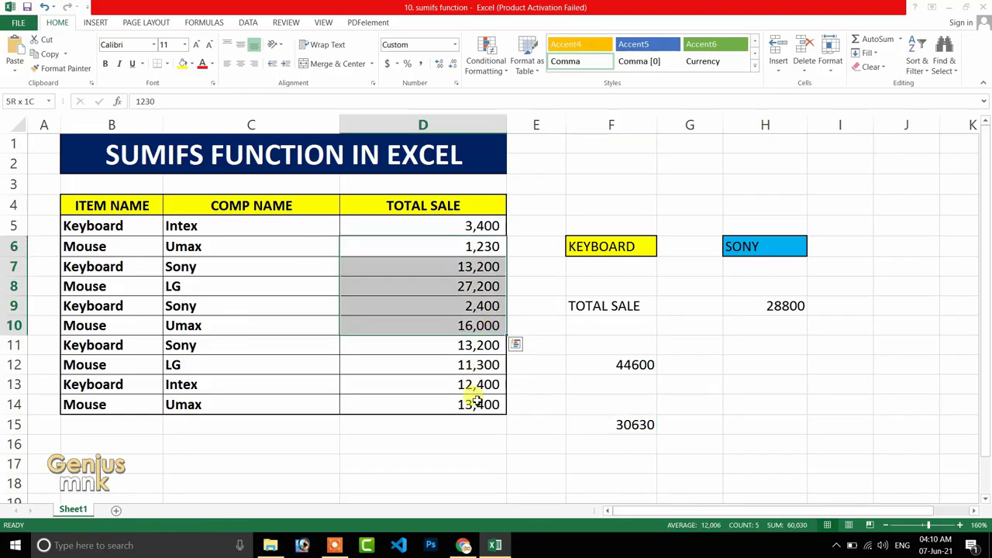
left_click(475, 405, "shift")
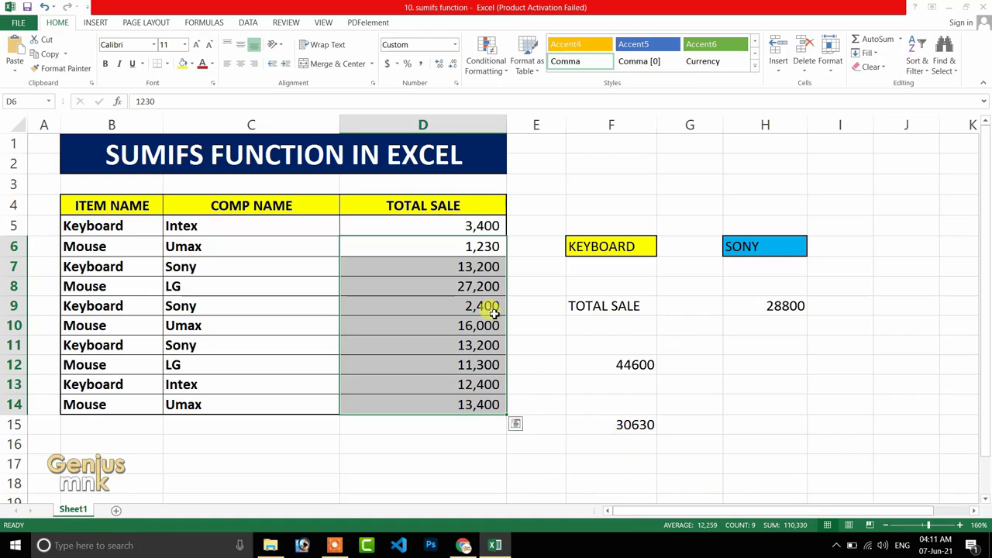
left_click(464, 247)
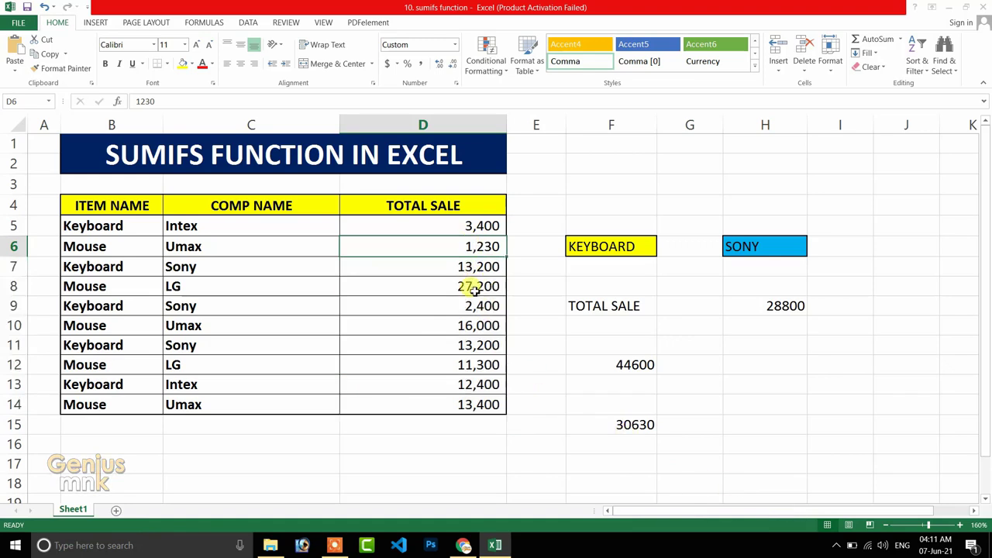
left_click(471, 324, "ctrl")
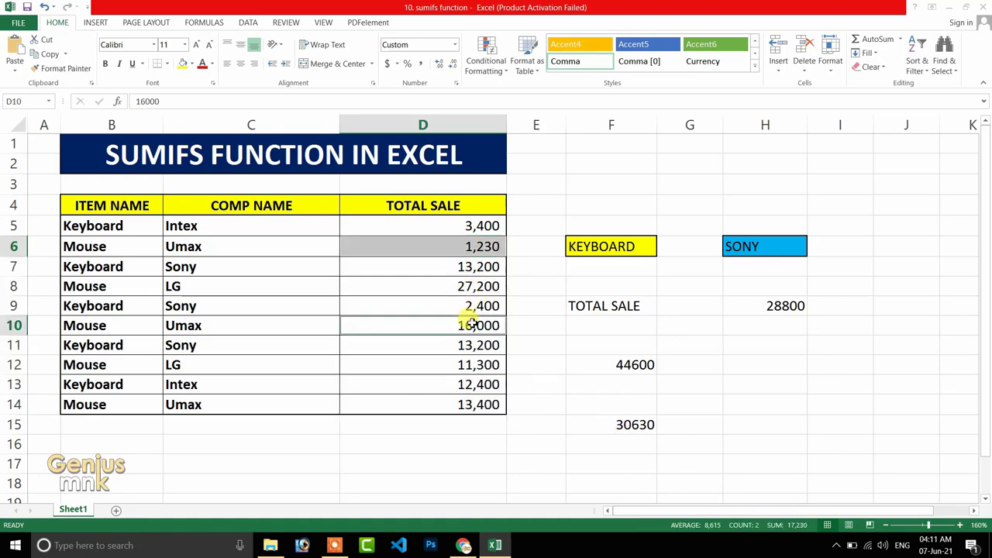
left_click(475, 405, "ctrl")
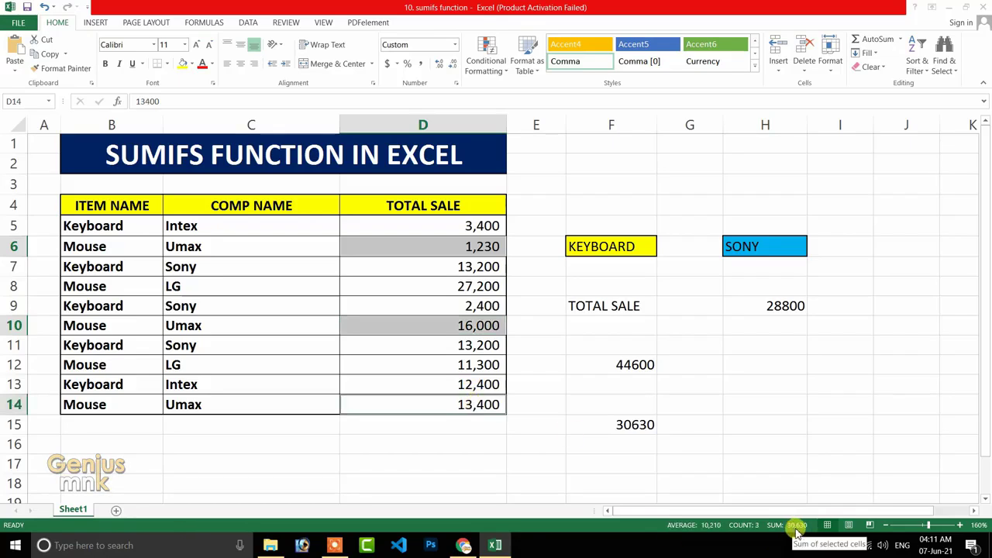
Review the ranges and criteria used in the SUMIFS formula in F15.
left_click(631, 424)
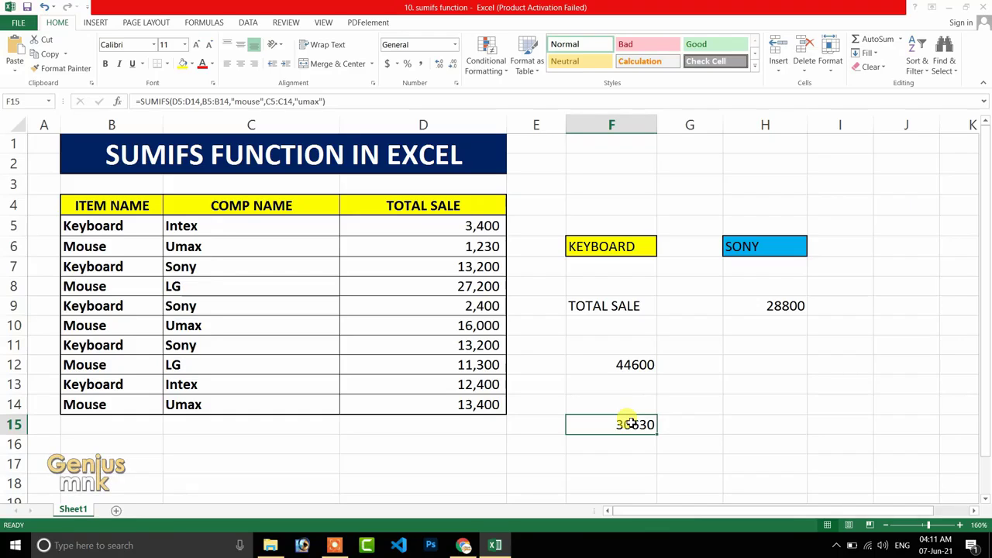
double_click(632, 424)
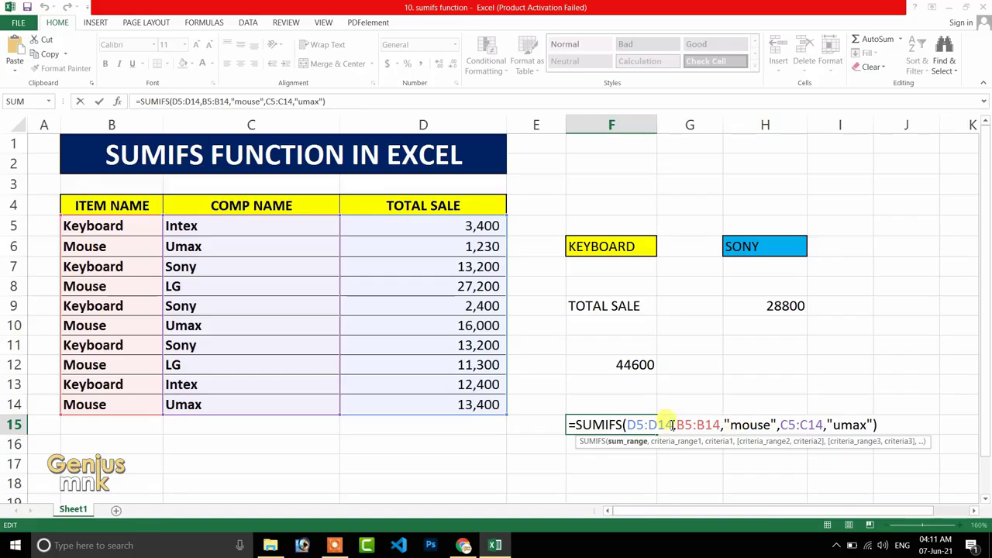
left_click(700, 365)
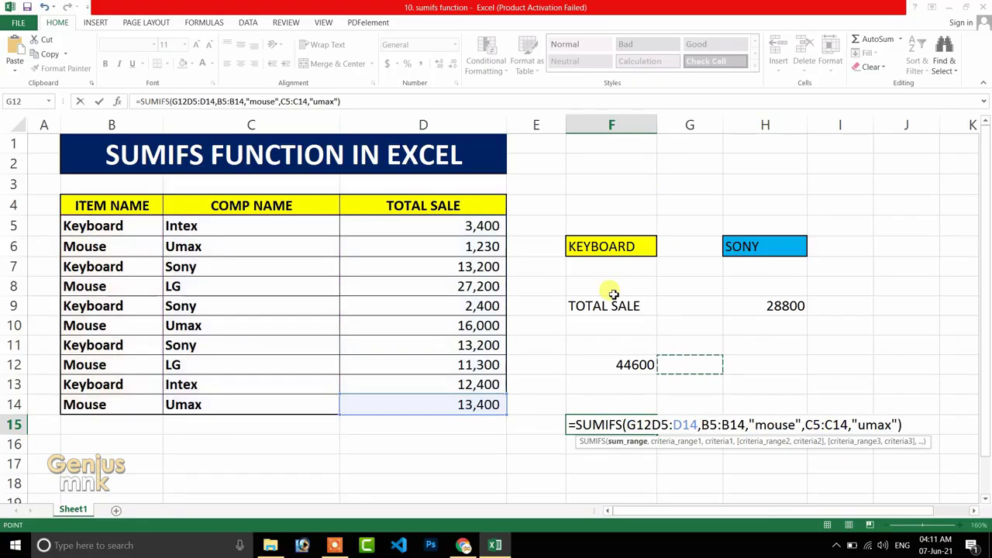
key("ctrl+Return")
Set the item in F6 to MOUSE and the company in H6 to umax to compare H9 with the result in F15.
left_click(642, 264)
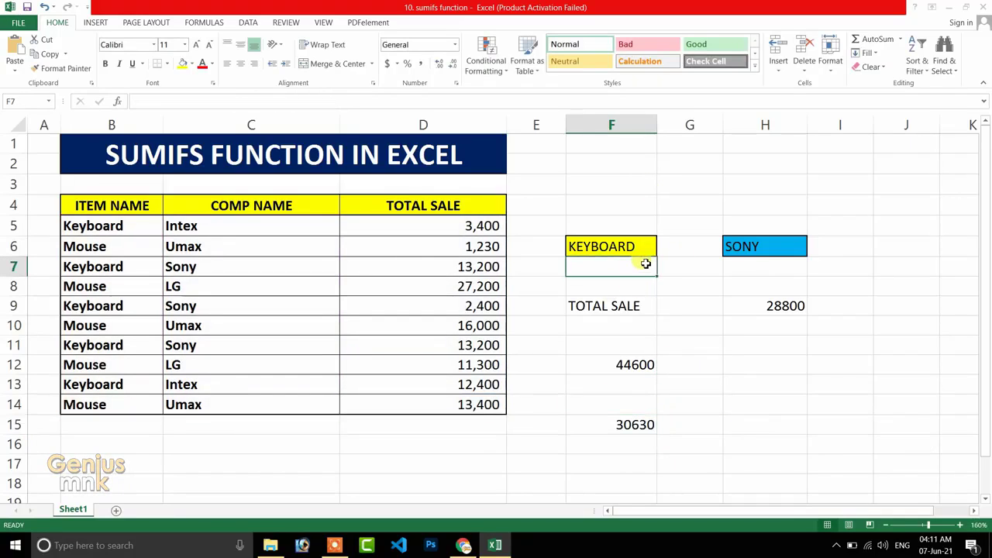
left_click(649, 250)
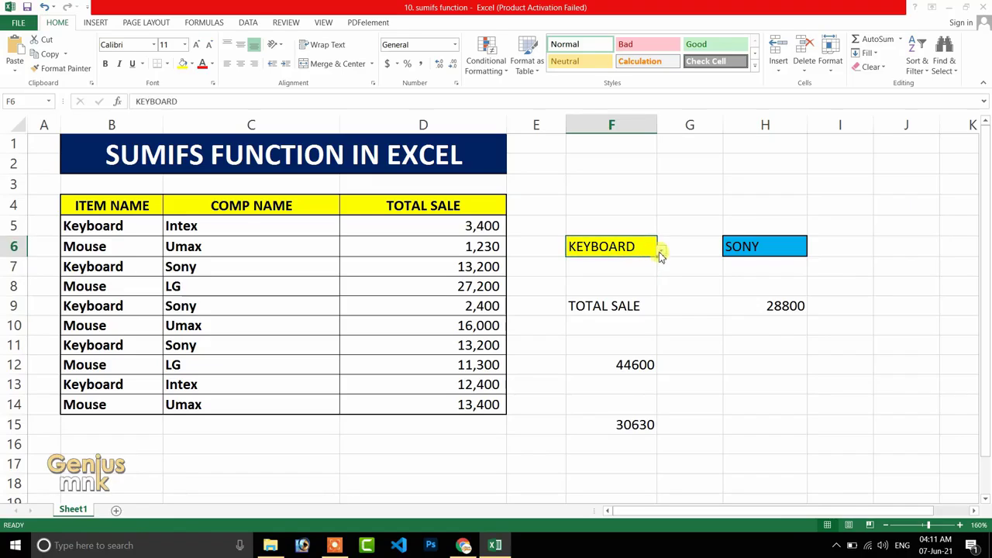
left_click(660, 249)
left_click(583, 278)
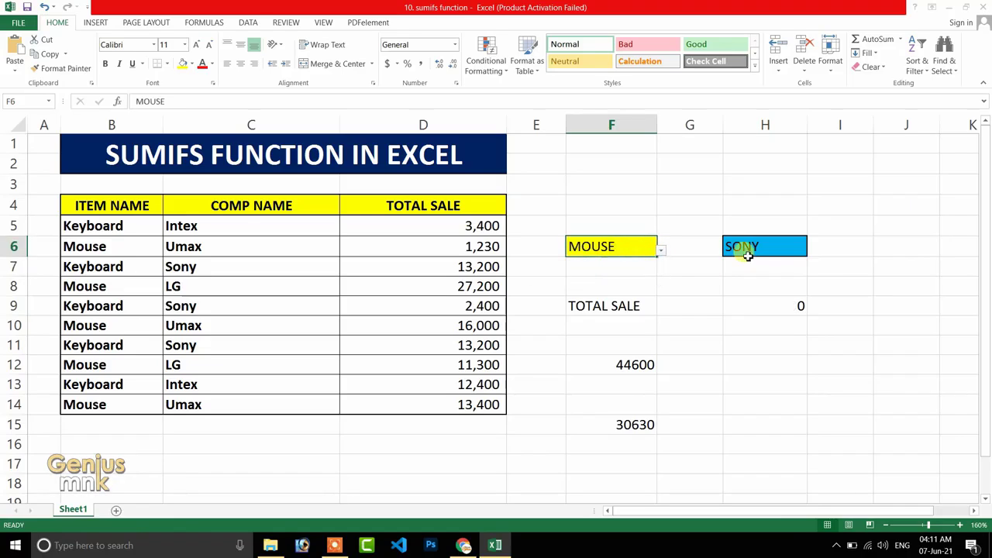
left_click(787, 246)
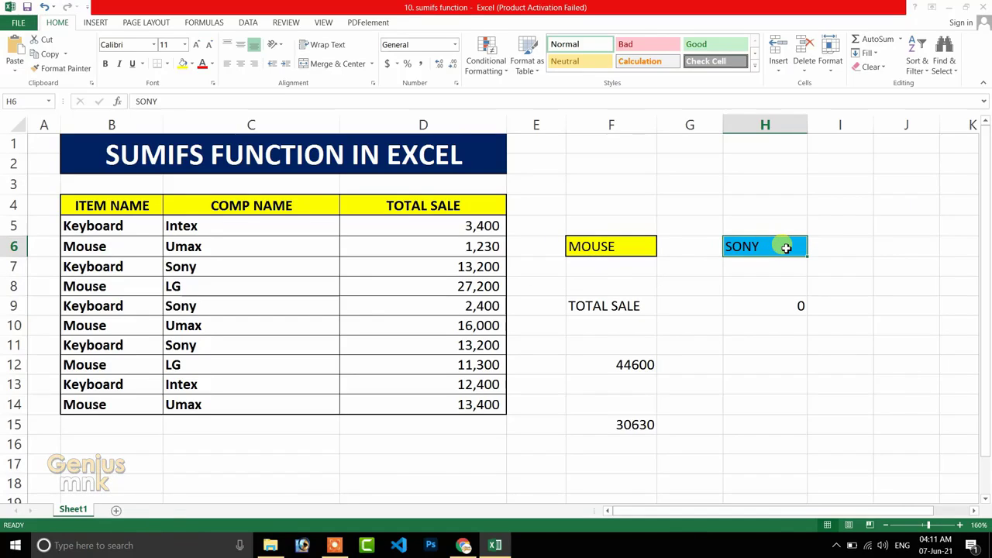
type("uma")
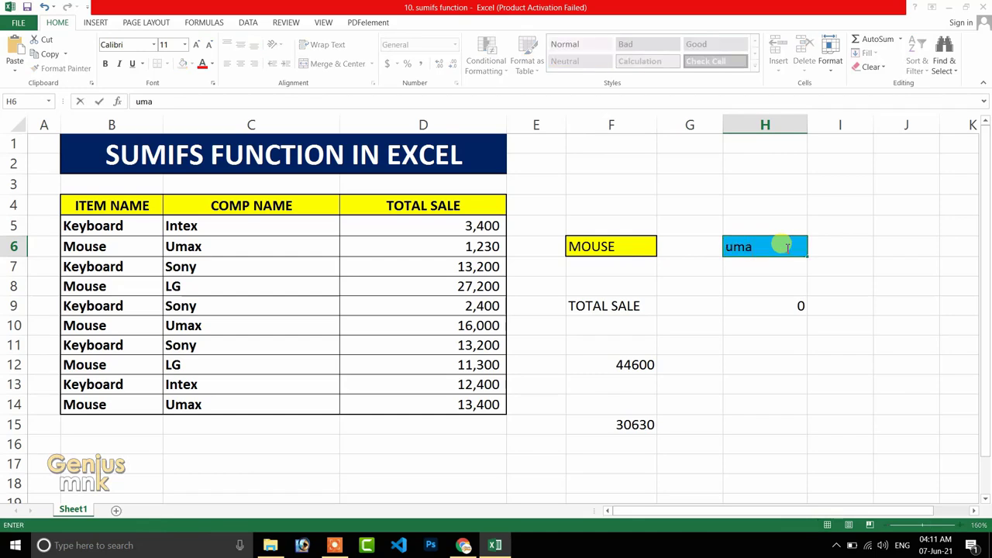
type("x")
key("Return")
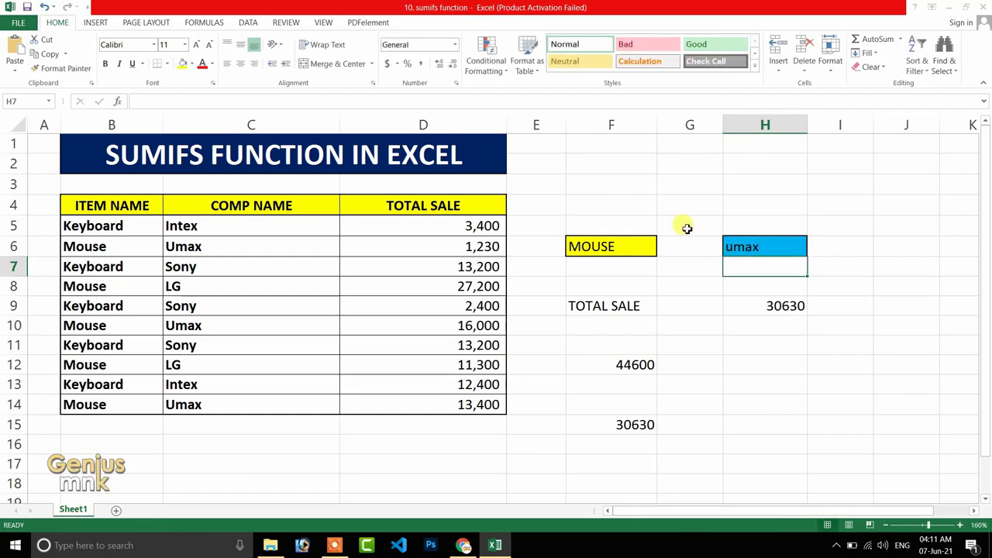
left_click(781, 305)
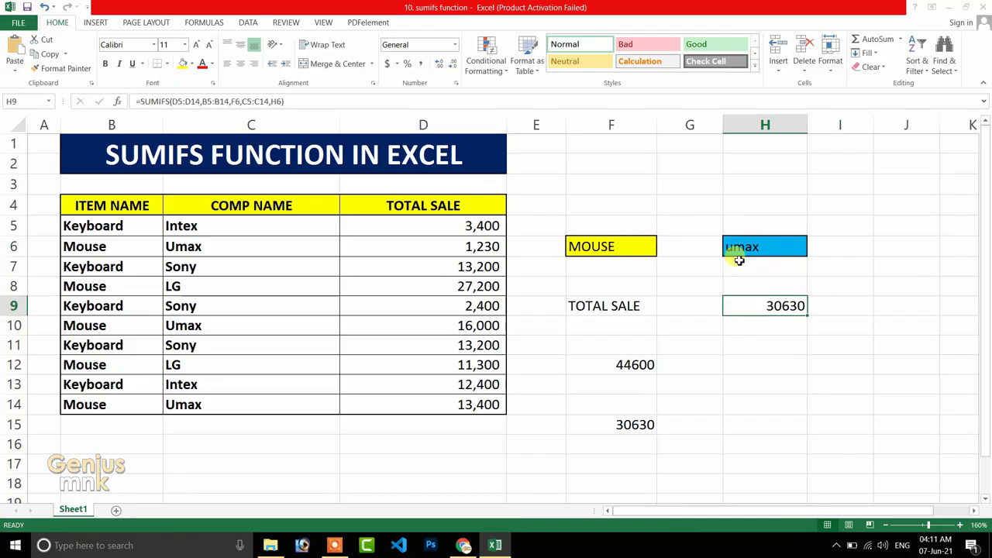
left_click(640, 424)
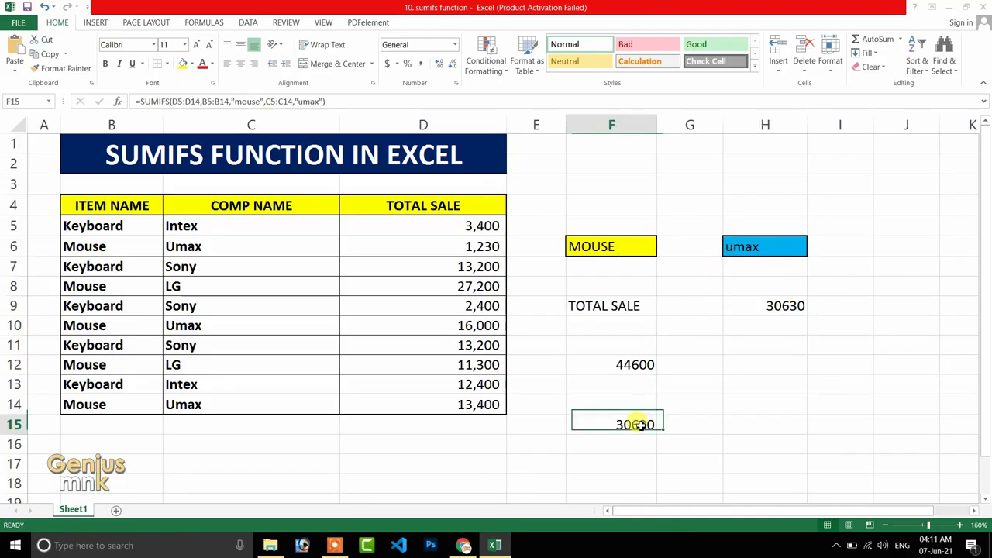
Choose KEYBOARD as the item in F6.
left_click(641, 246)
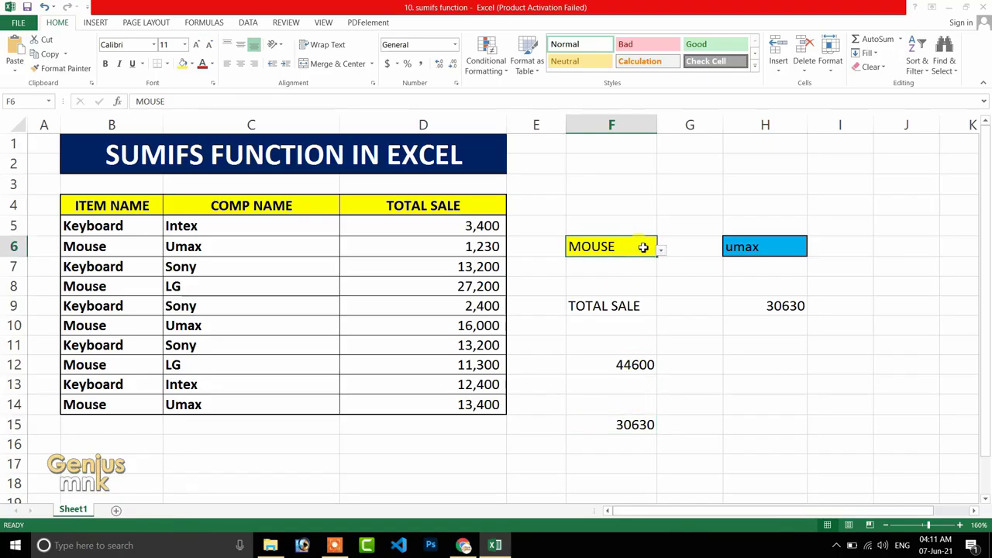
left_click(661, 250)
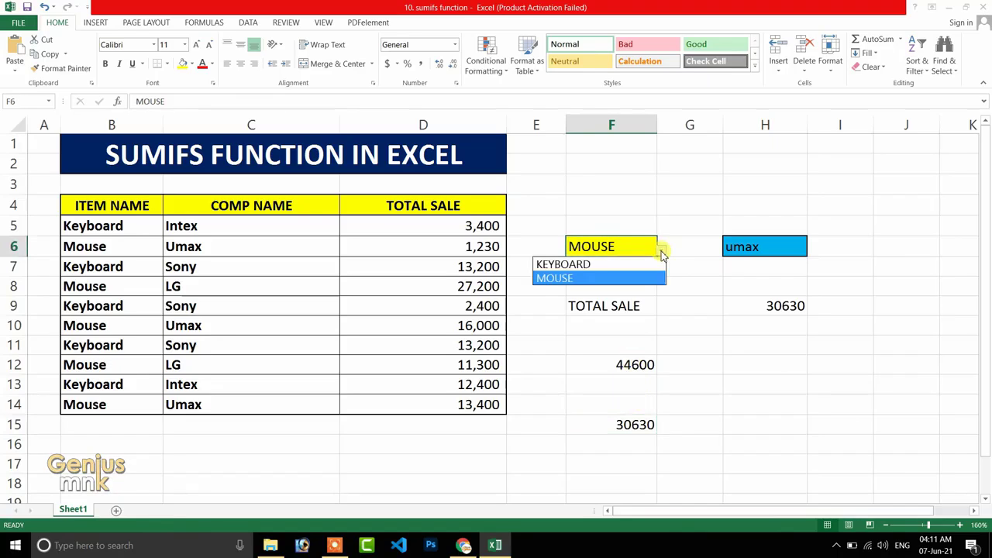
left_click(562, 265)
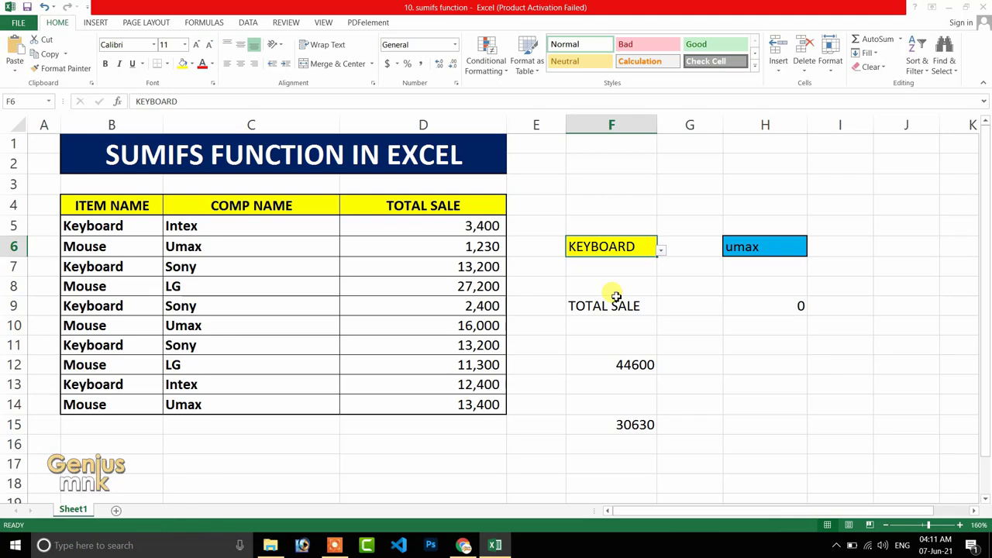
Clear the contents of cells F12:H17 to remove the practice SUMIF and SUMIFS formulas.
left_click_drag(582, 361, 734, 455)
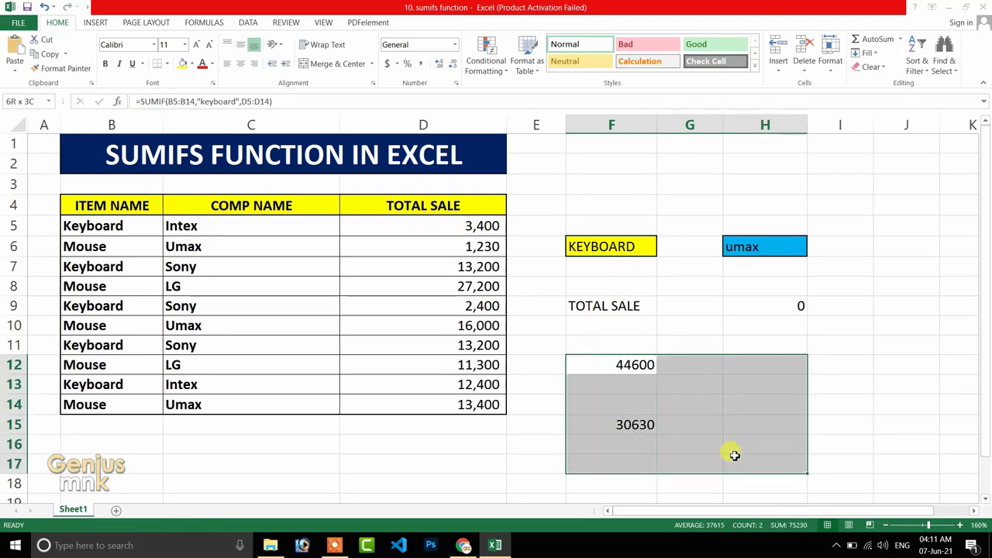
key("Delete")
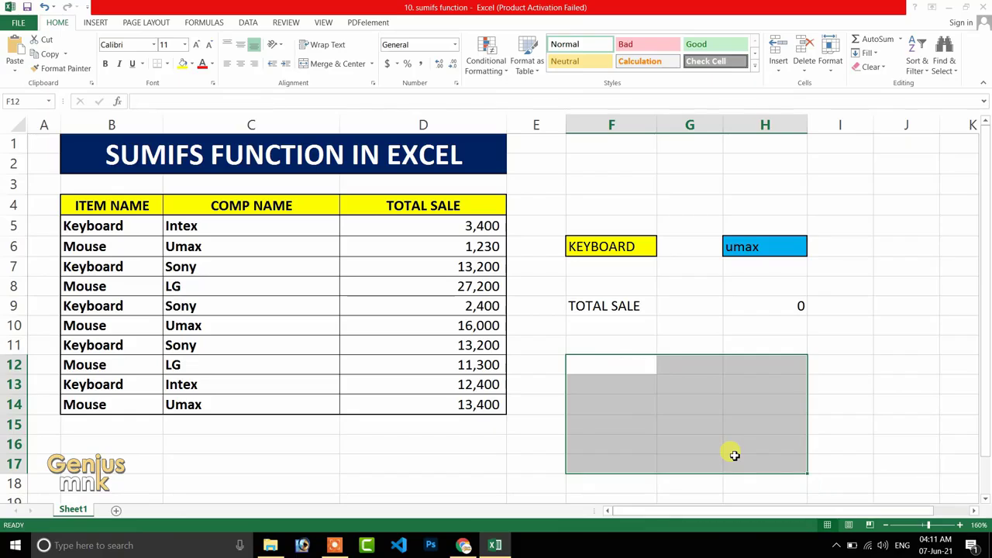
left_click(618, 365)
left_click(687, 362)
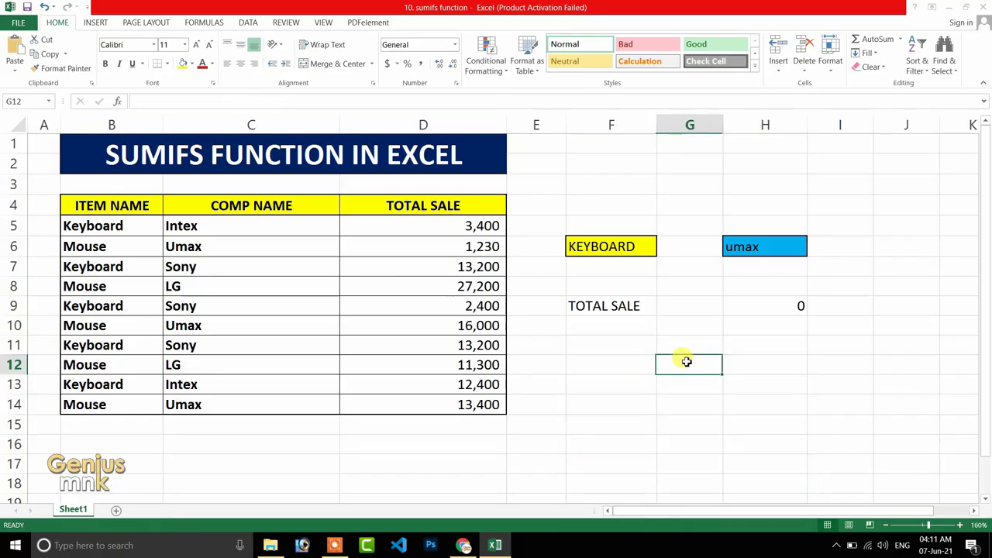
left_click(843, 363)
Fill cell F12 with yellow and the adjacent cell G12 with light blue.
left_click(633, 364)
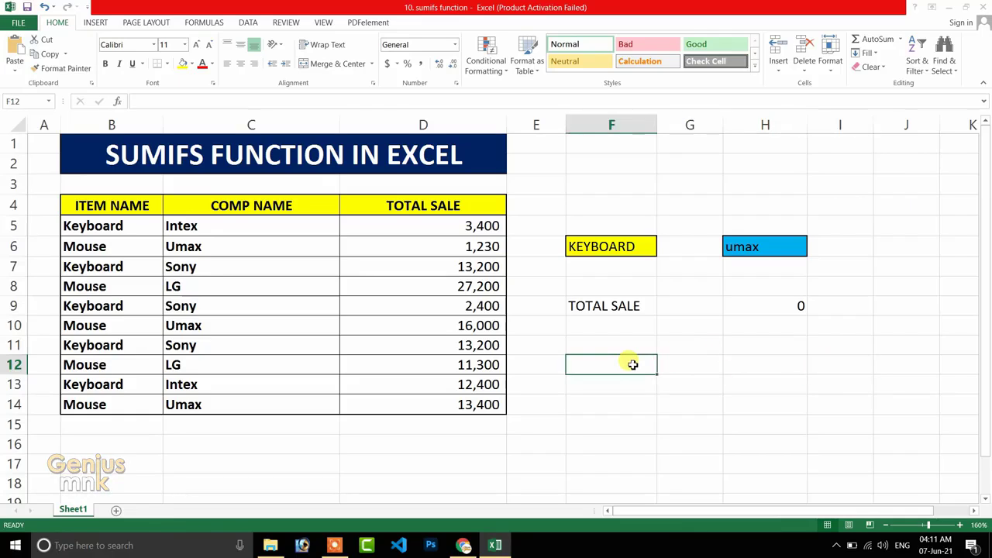
left_click(182, 64)
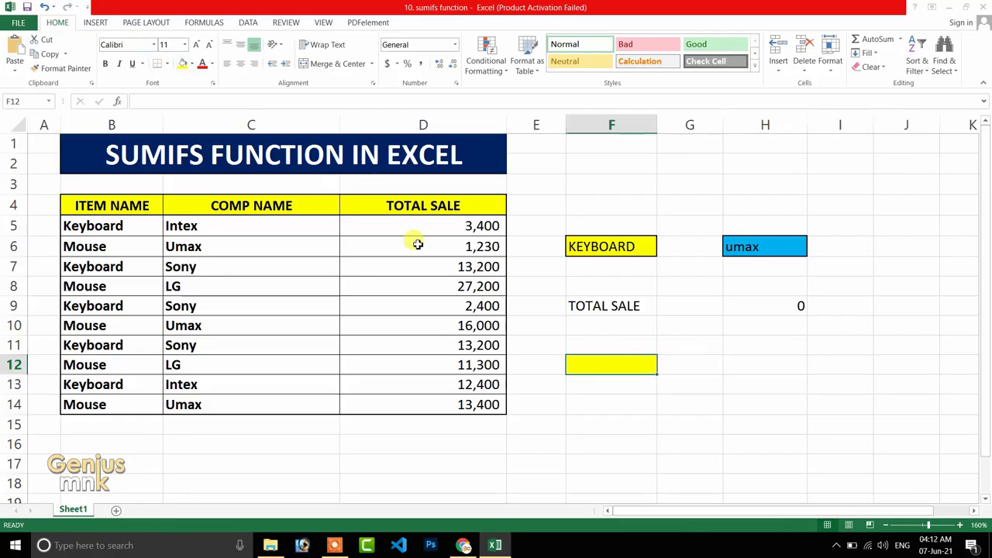
left_click(670, 358)
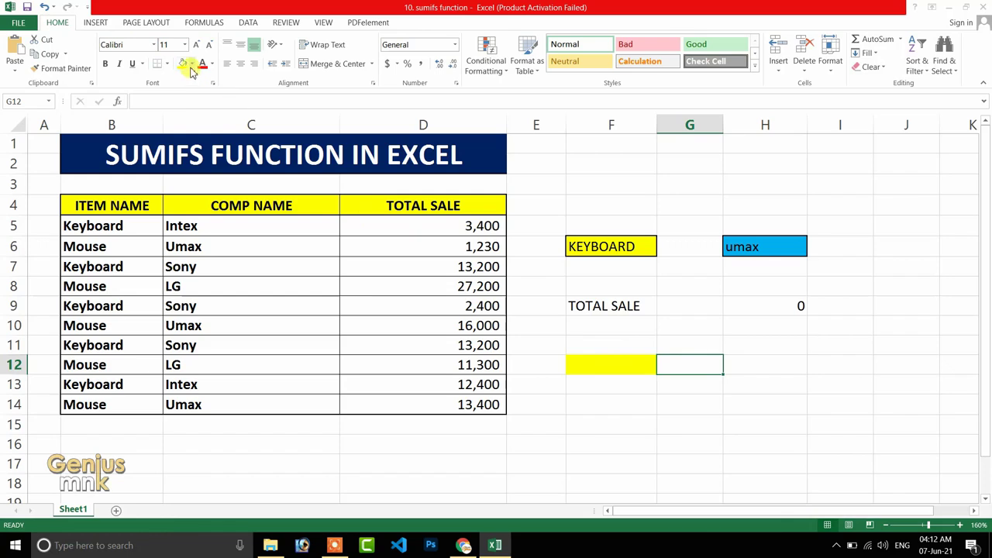
left_click(192, 64)
left_click(250, 162)
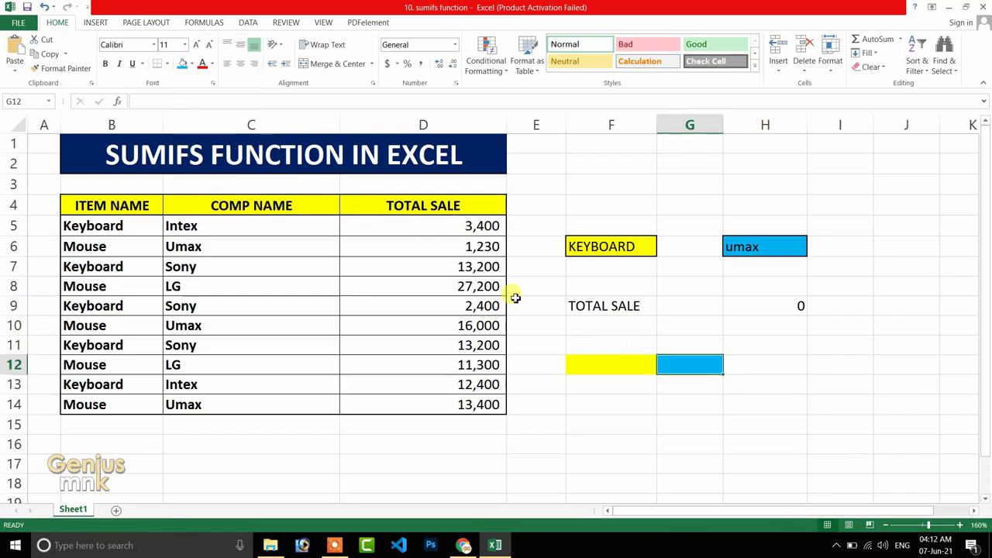
Fill cell I12 with the standard green colour.
left_click(825, 364)
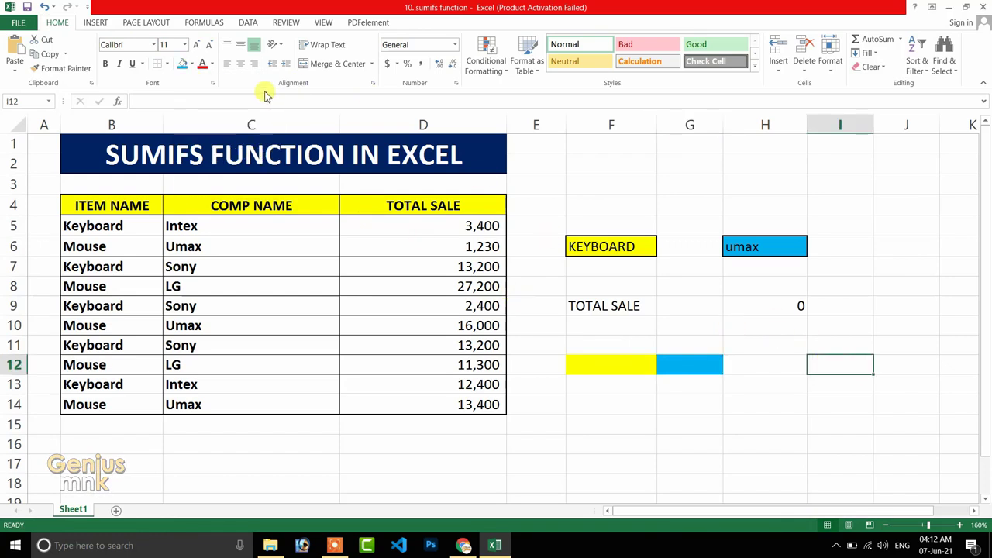
left_click(192, 63)
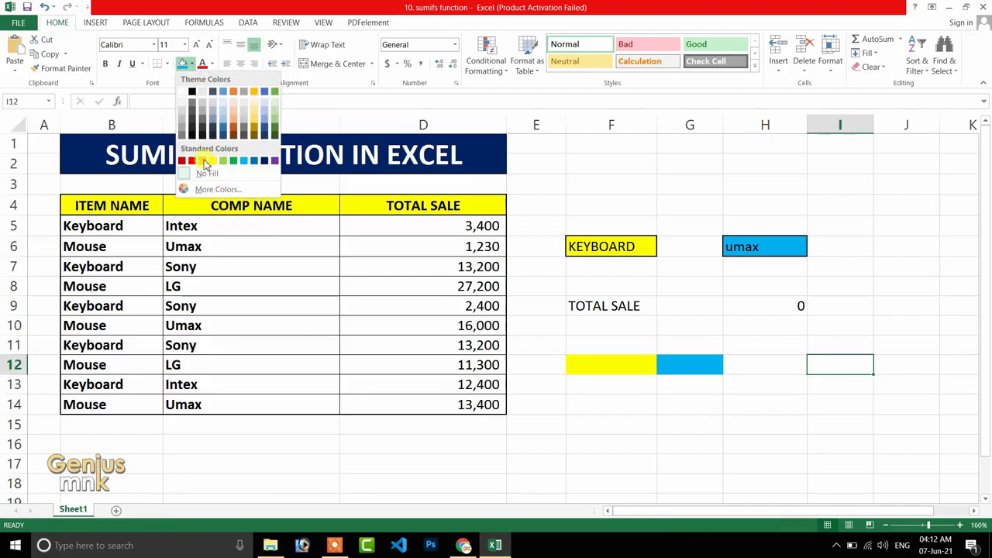
left_click(233, 160)
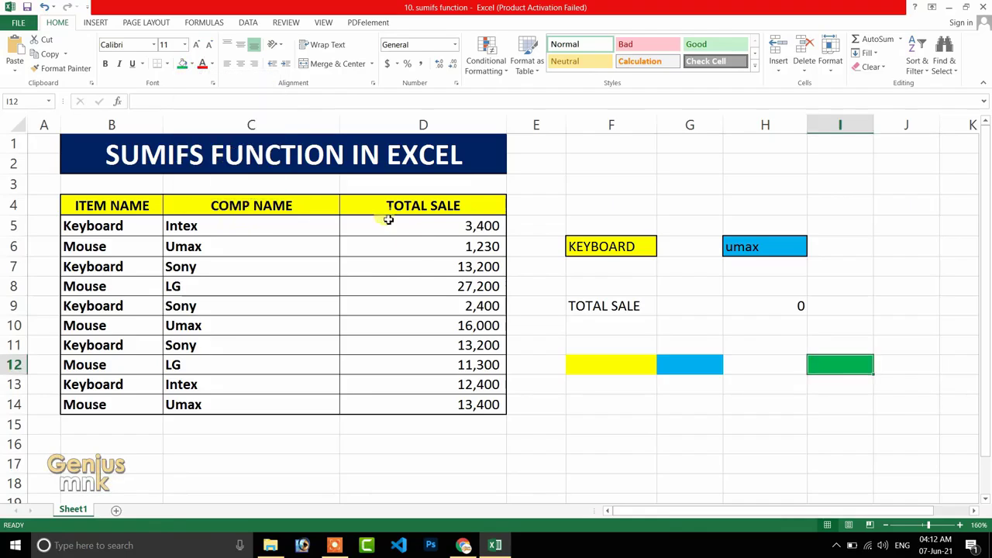
Apply a Thick Box Border to the coloured cells F12, G12 and I12.
left_click(593, 365)
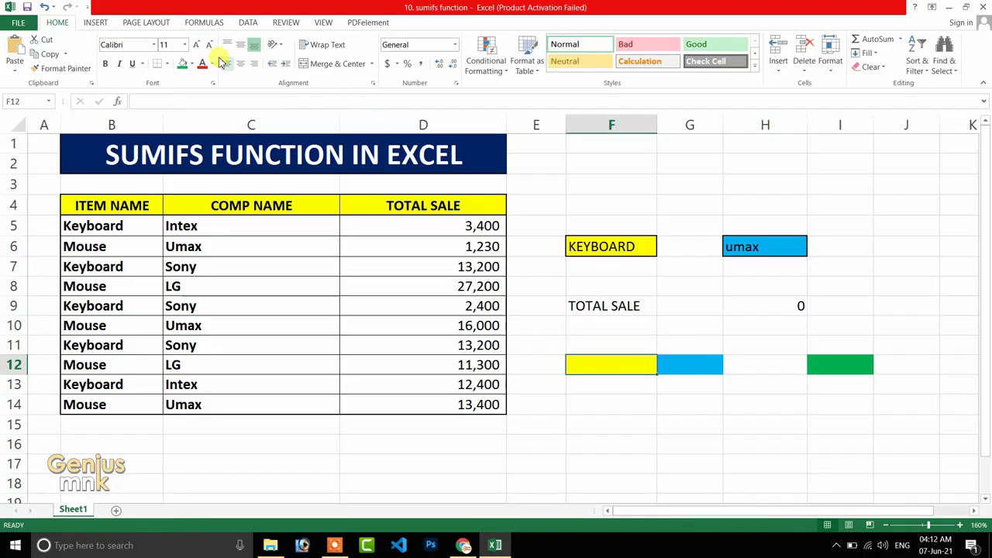
left_click(168, 65)
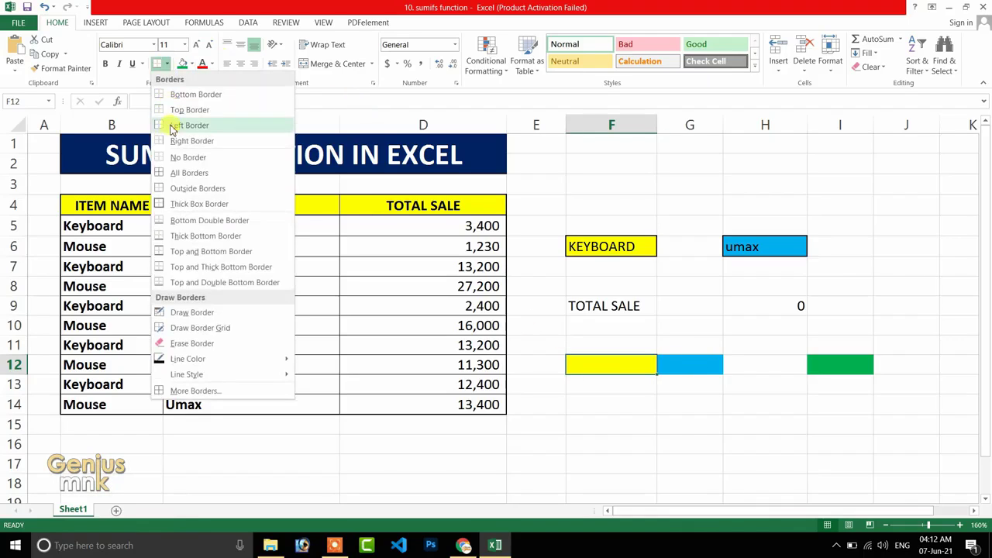
left_click(185, 200)
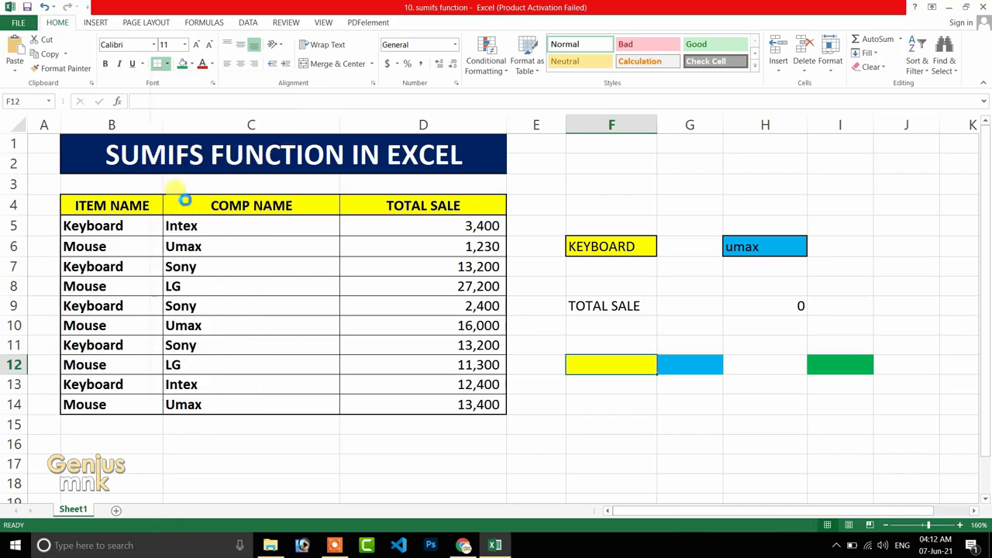
left_click(672, 364)
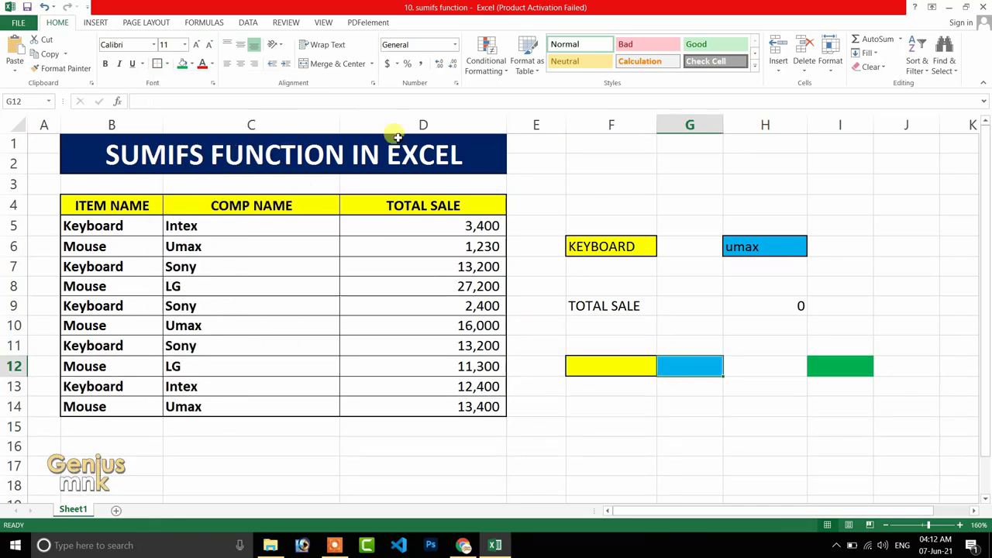
left_click(169, 65)
left_click(819, 361)
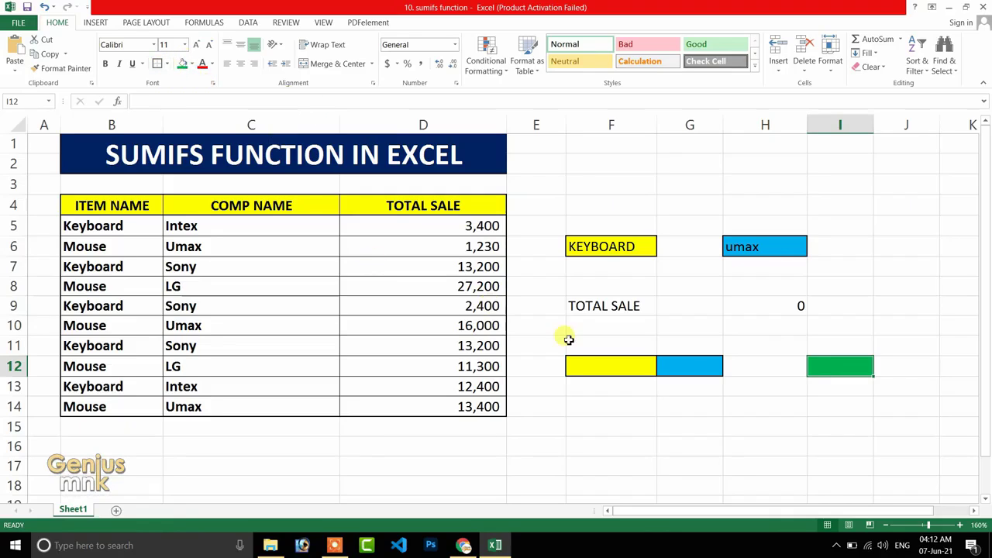
left_click(659, 392)
left_click(633, 368)
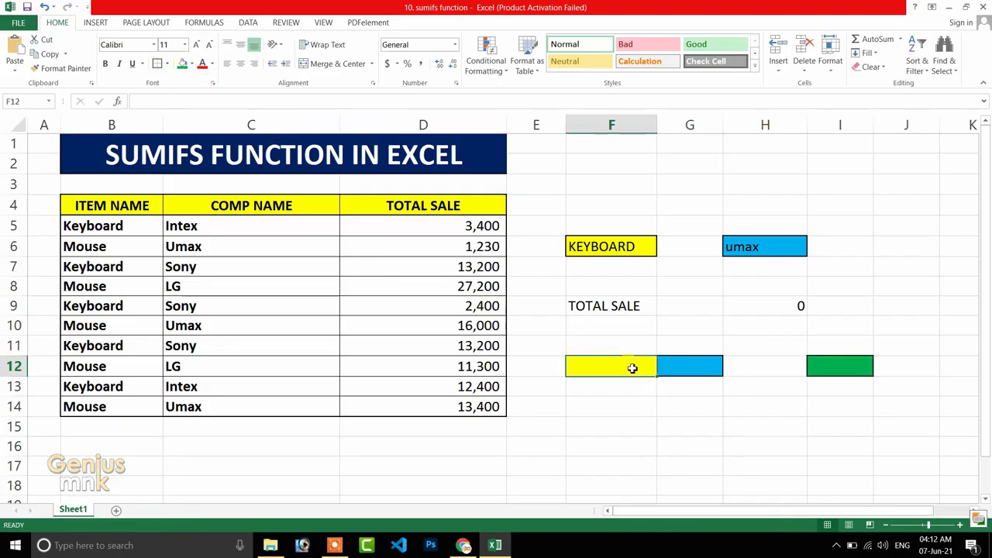
left_click(690, 370)
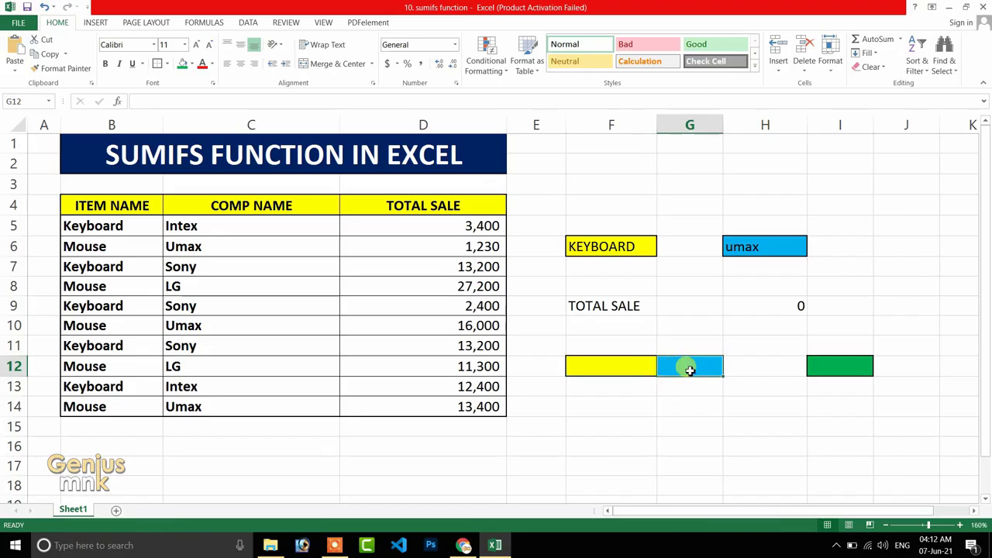
Start a SUMIFS formula in I12 with sum range D5:D14 and first criteria range B5:B14 matched to F12.
left_click(845, 366)
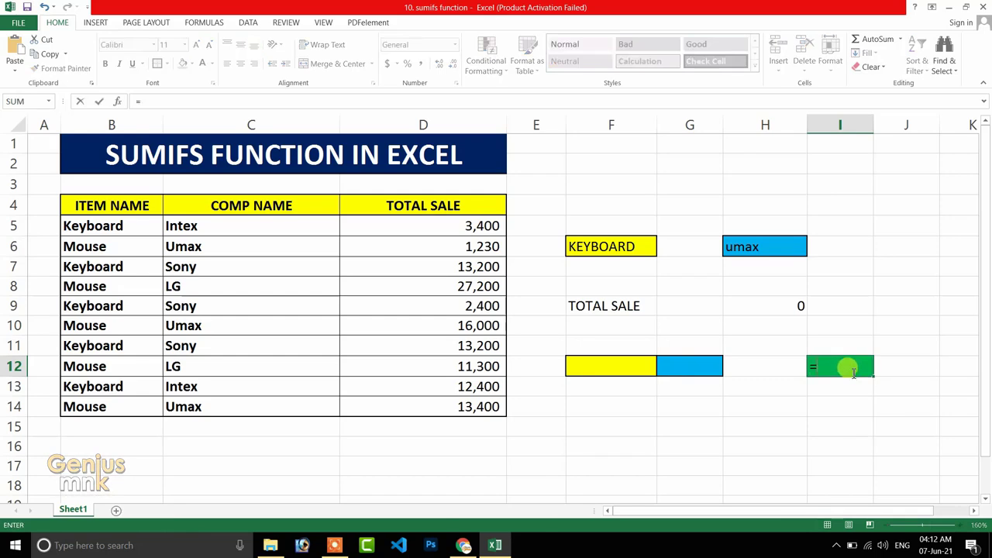
type("=sum")
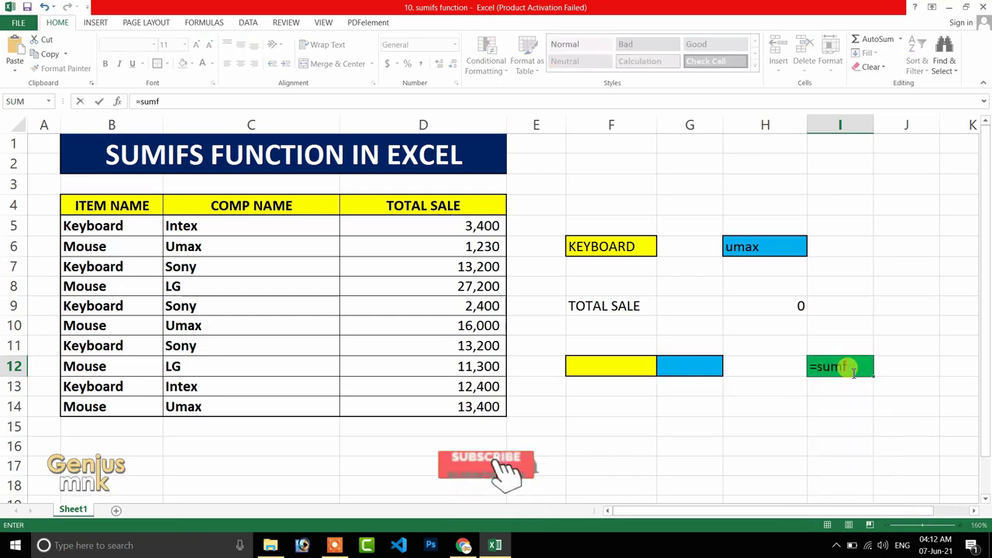
type("ifs")
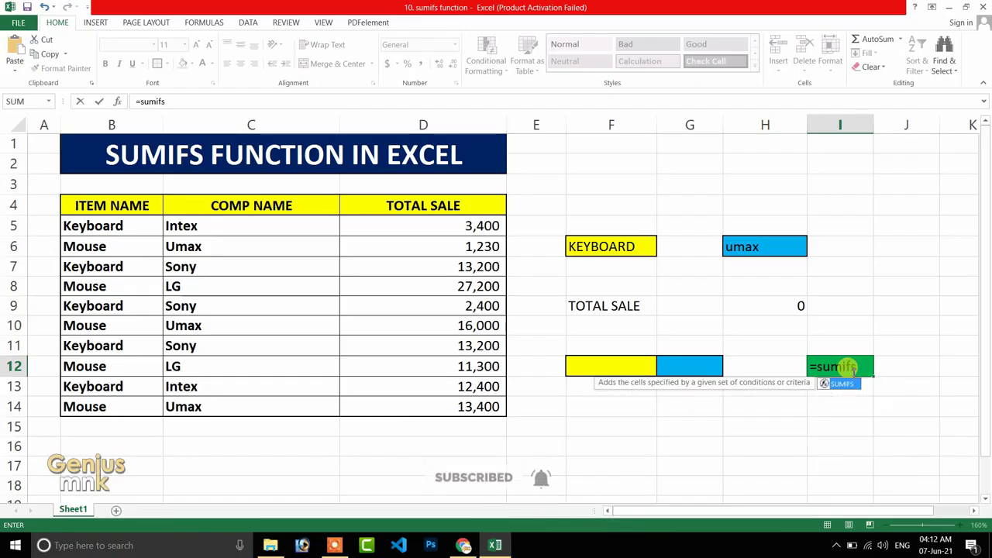
key("Tab")
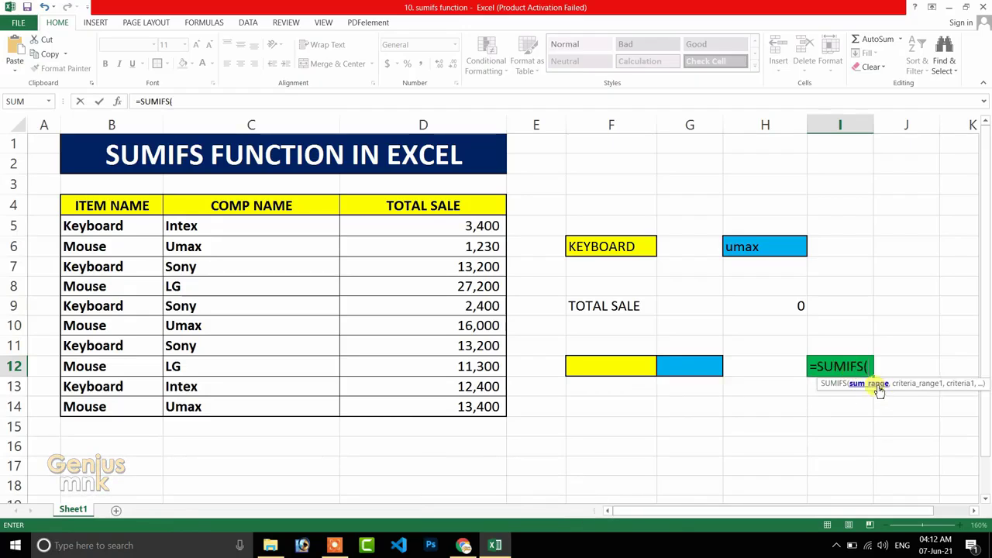
left_click_drag(473, 225, 463, 405)
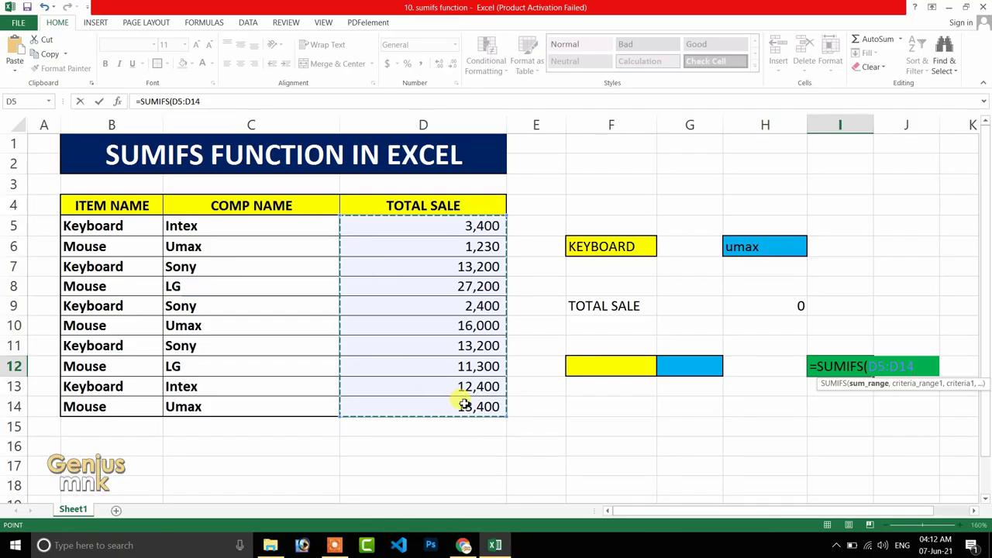
type(",")
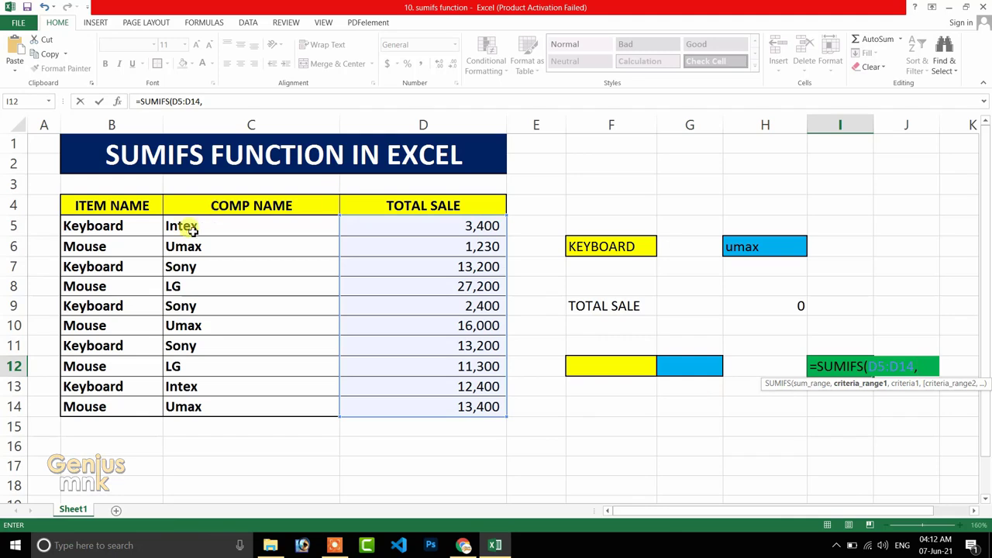
left_click_drag(120, 228, 103, 404)
type(",")
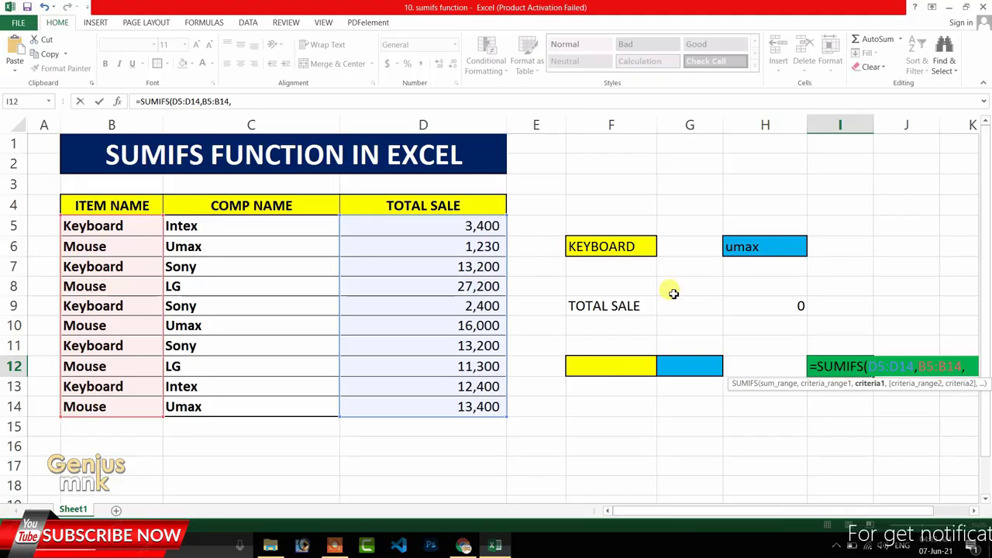
left_click(611, 371)
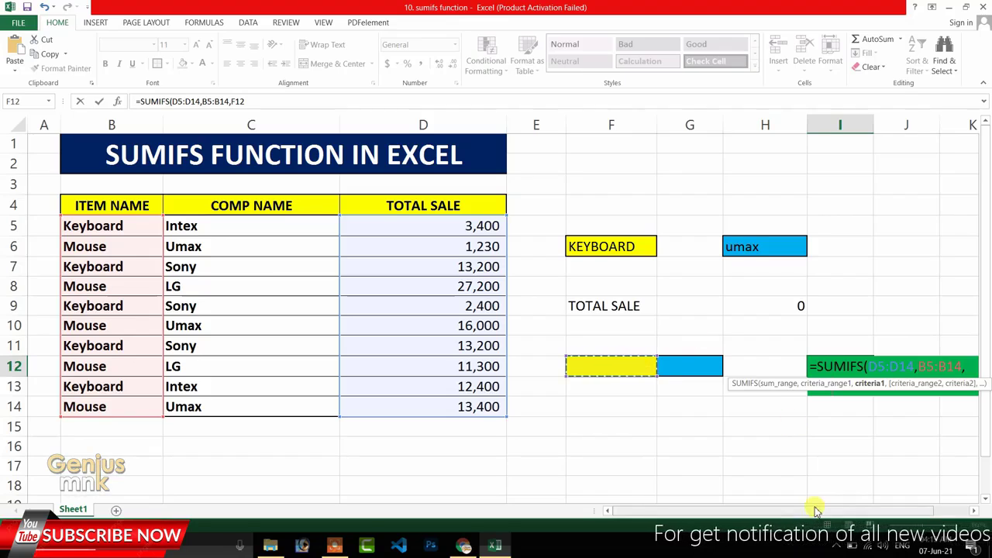
type(",")
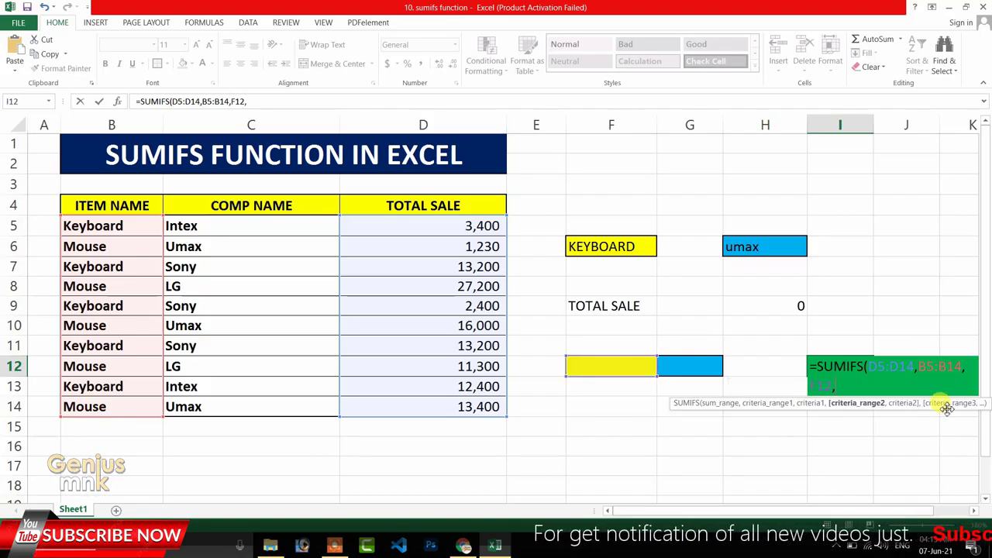
Complete the I12 SUMIFS formula with second criteria range C5:C14 matched to G12.
left_click(228, 227)
left_click_drag(228, 227, 210, 406)
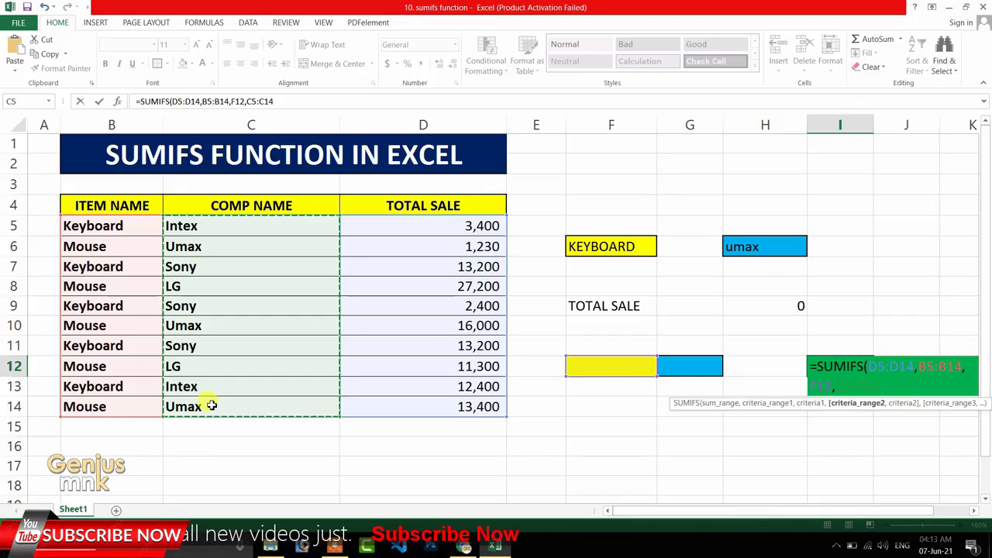
type(",")
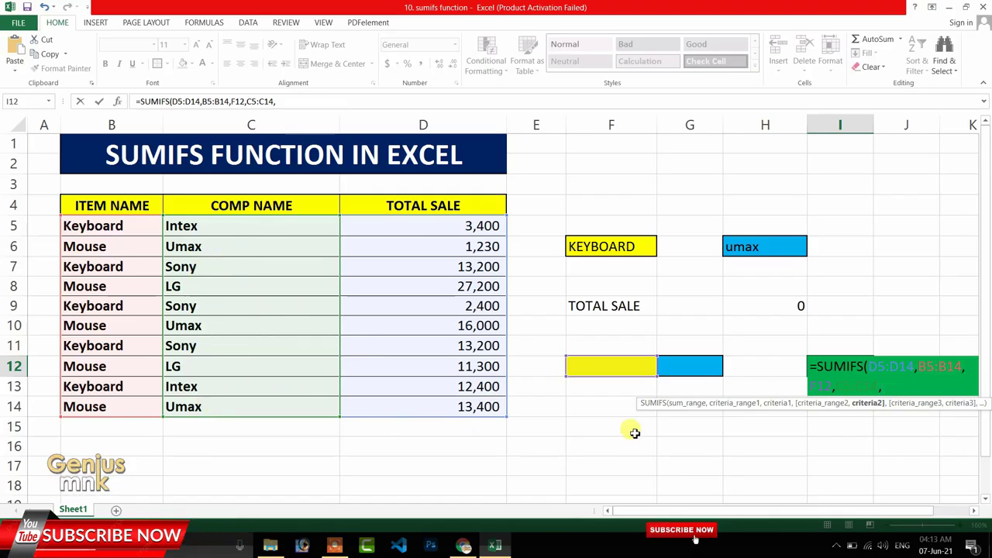
left_click(705, 369)
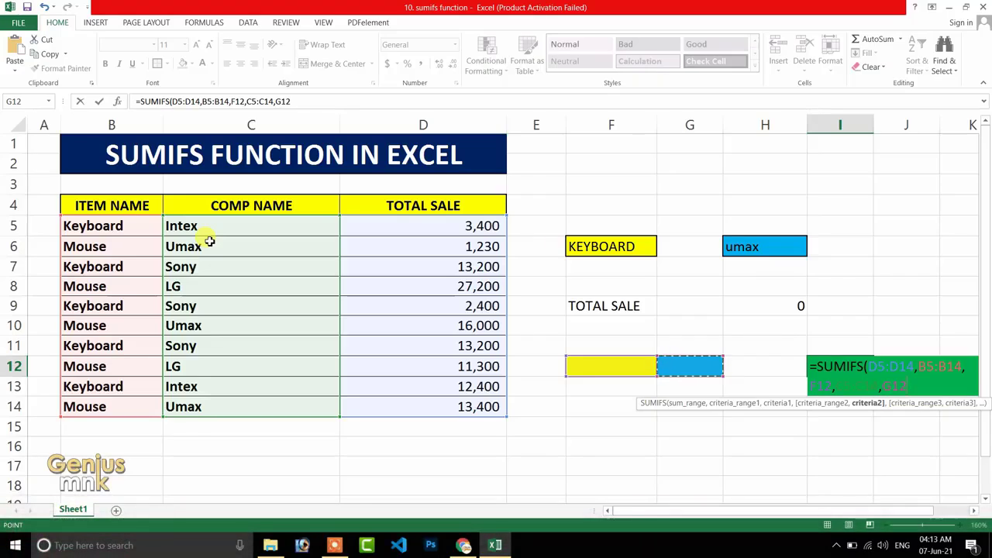
key("Return")
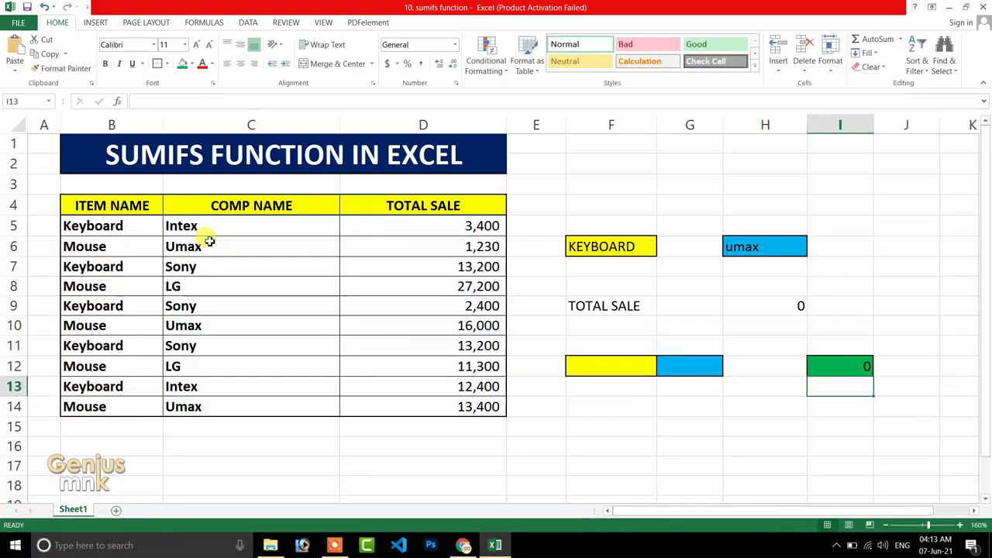
Examine the SUMIFS formula in I12 and the criteria cells F12 and G12 it refers to.
left_click(869, 364)
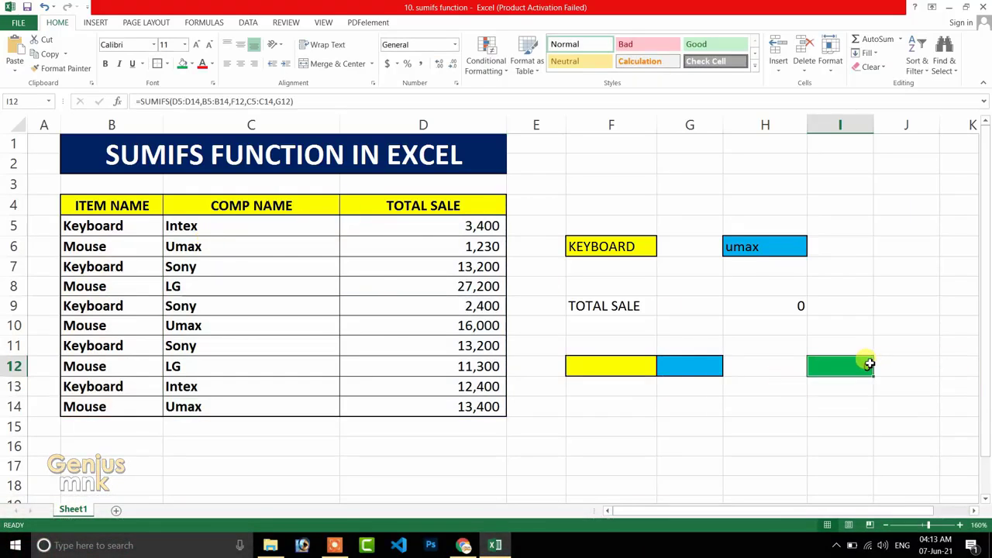
left_click(590, 369)
left_click(668, 366)
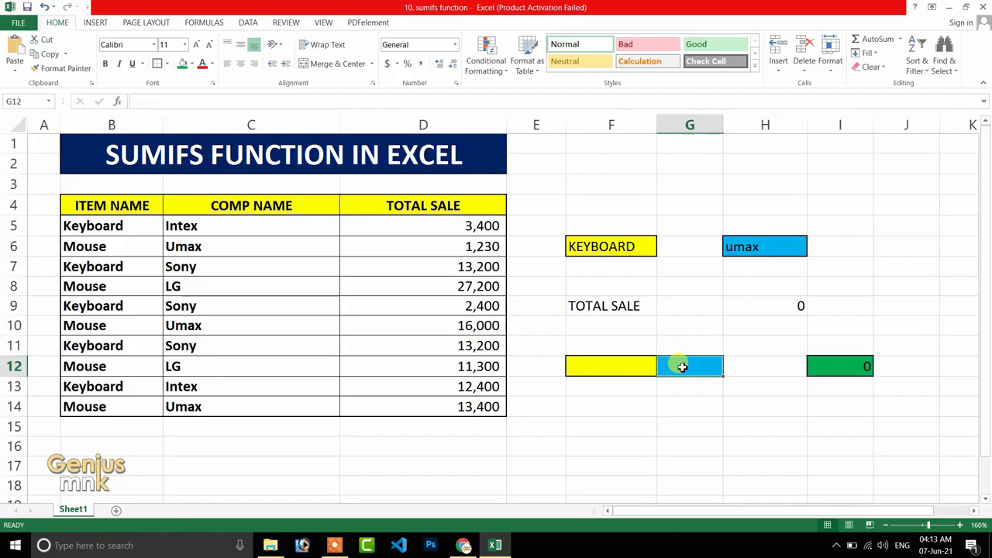
left_click(612, 364)
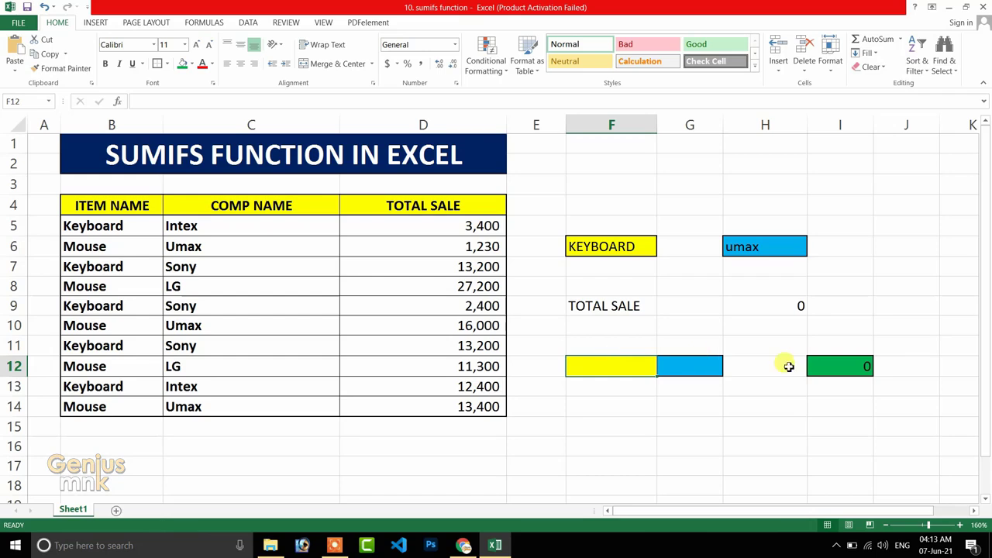
double_click(825, 365)
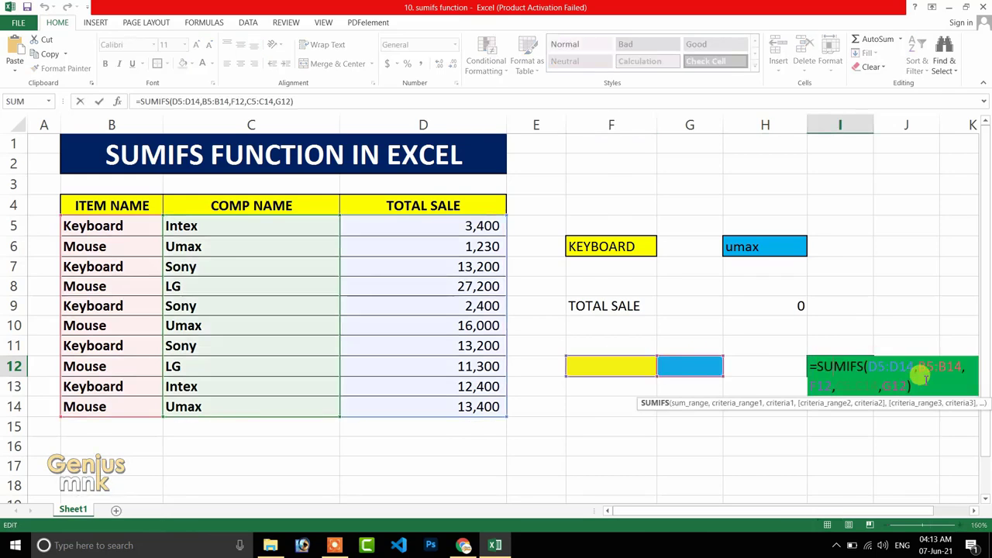
key("Return")
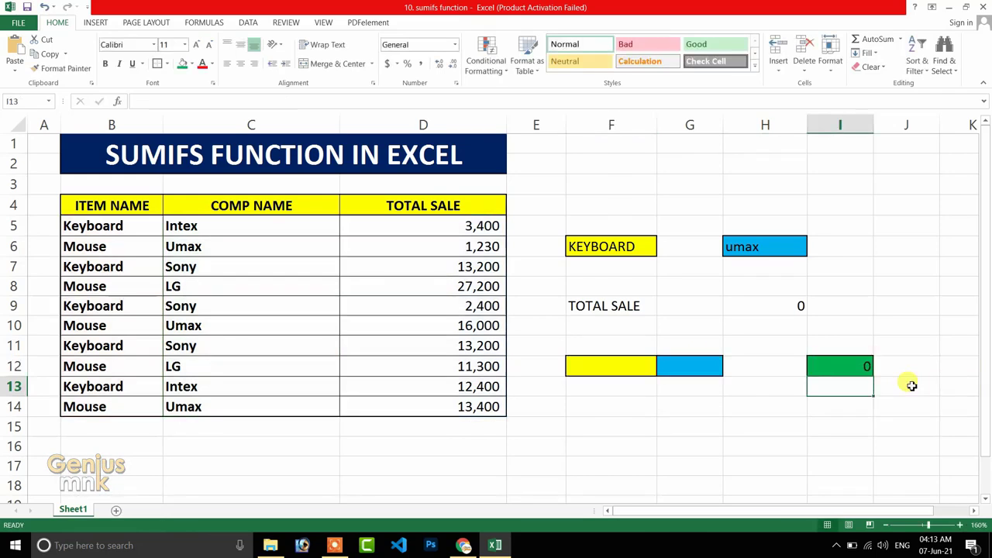
left_click(604, 366)
left_click(680, 366)
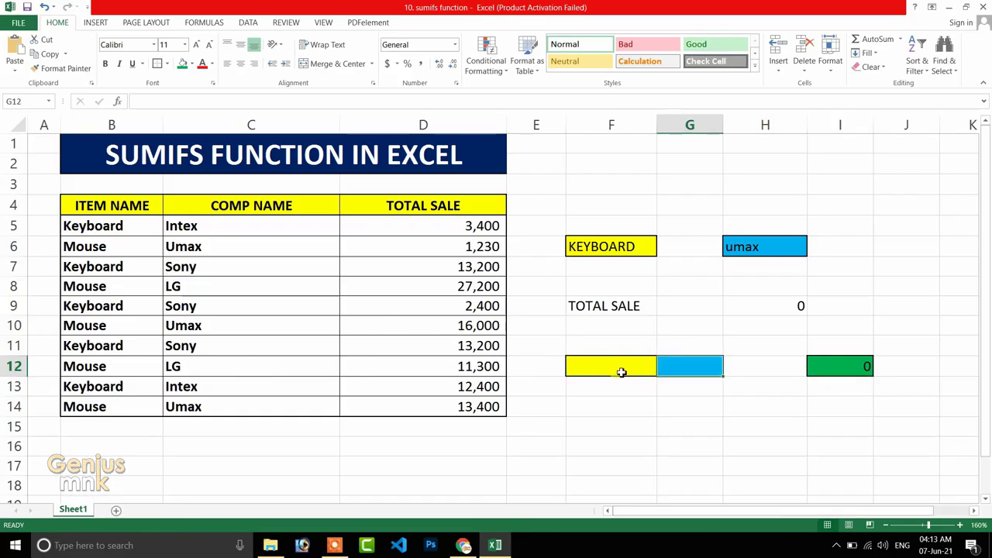
left_click(622, 372)
left_click(694, 371)
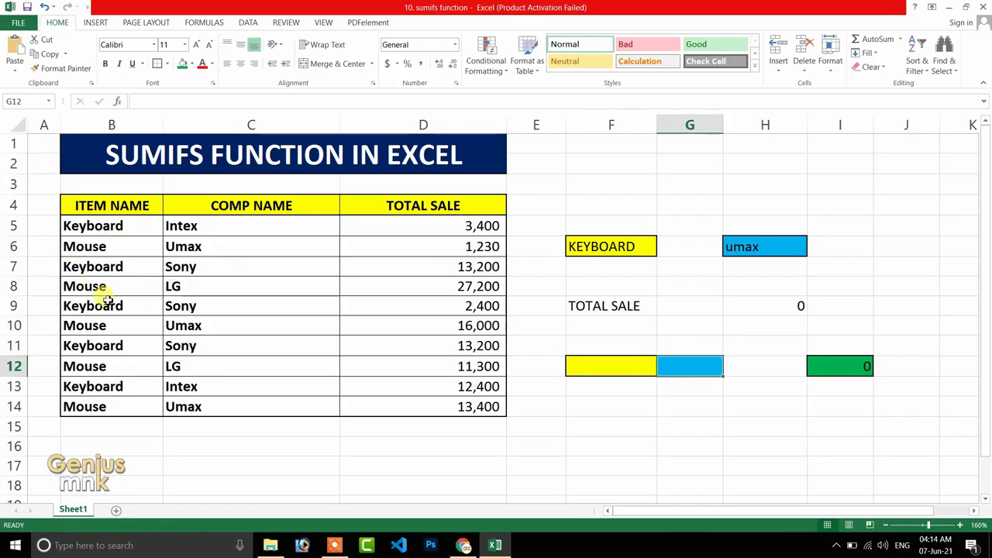
left_click(864, 366)
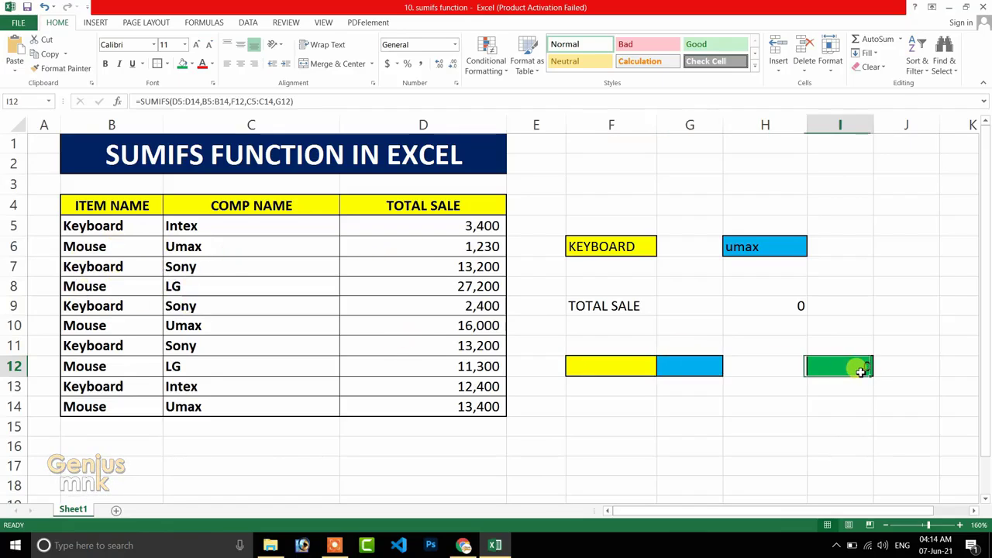
Enter mouse as the item criterion in F12 and lg as the company criterion in G12.
left_click(621, 367)
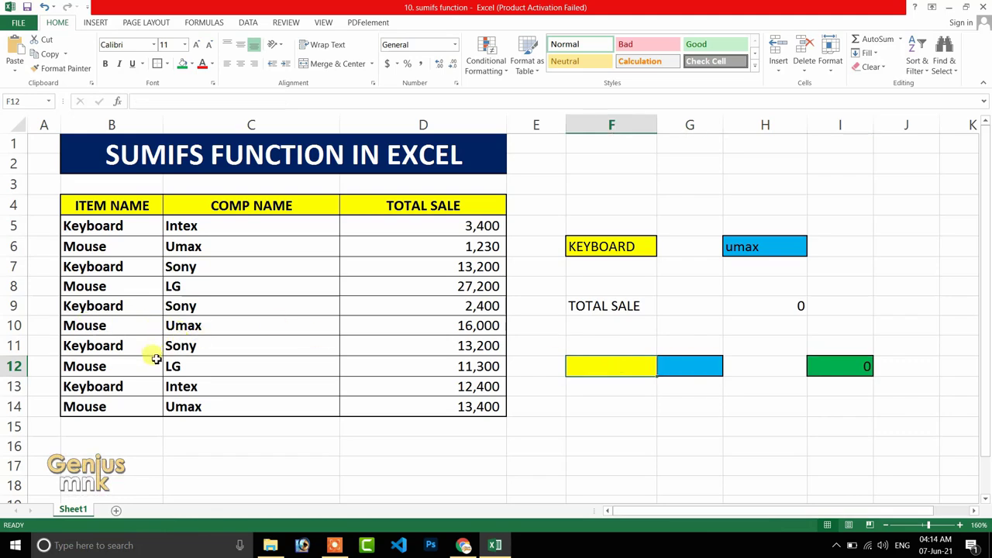
type("m")
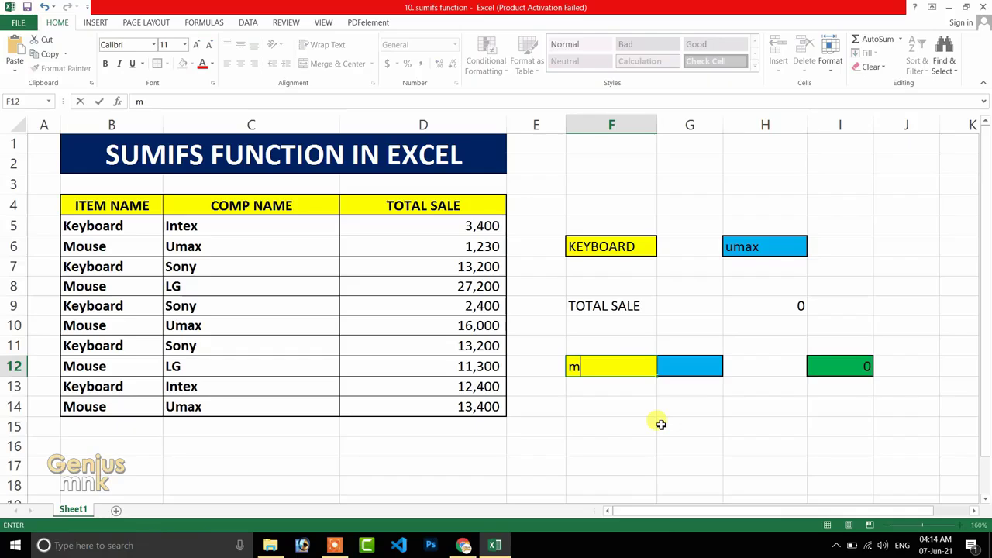
type("ouse")
key("Tab")
type("lg")
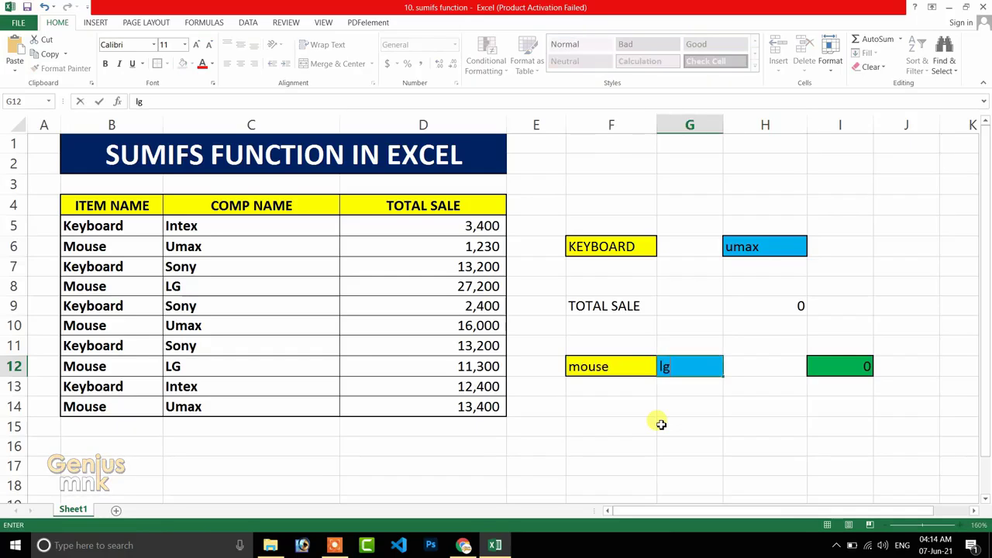
key("Tab")
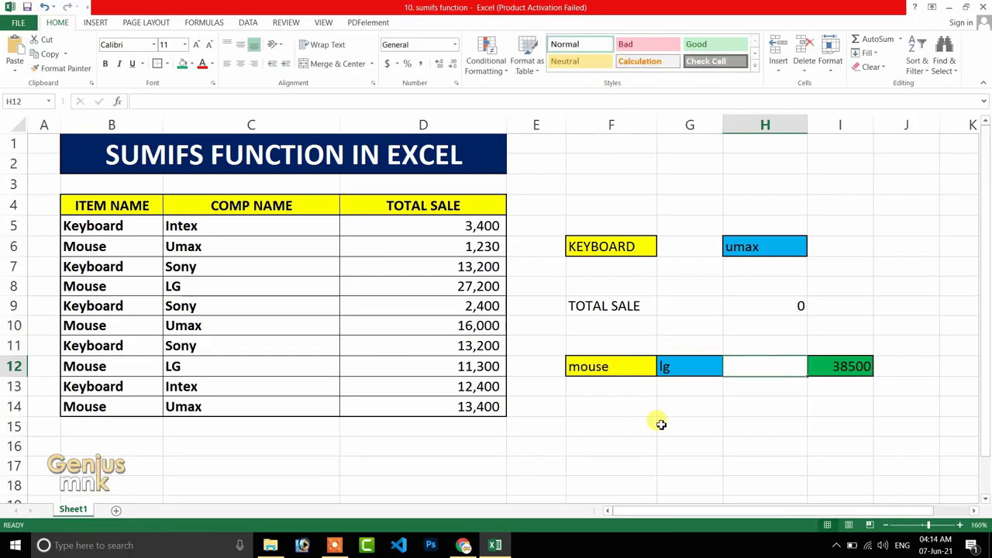
Check the total in I12 against the item and company criteria in F12 and G12.
left_click(601, 372)
left_click(662, 381)
left_click(600, 369)
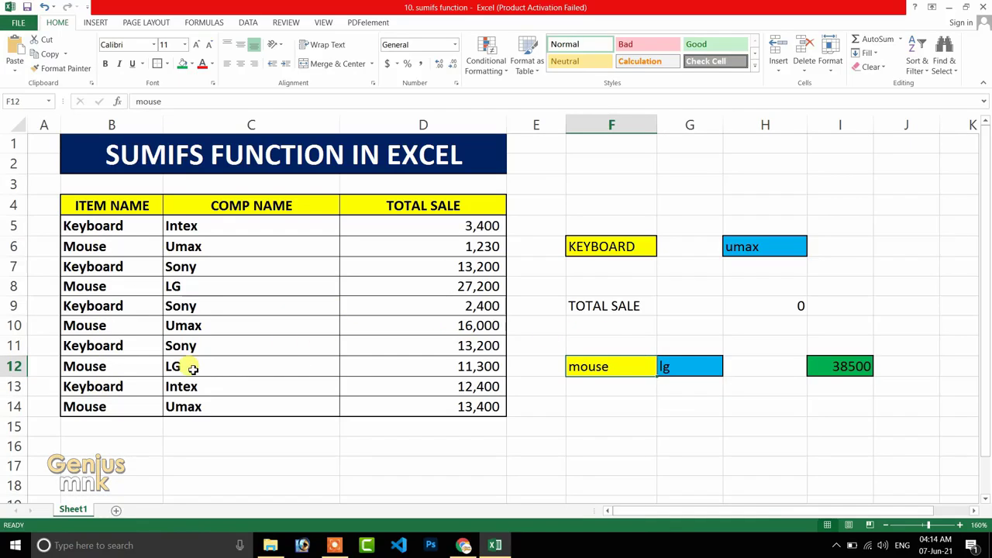
left_click(680, 371)
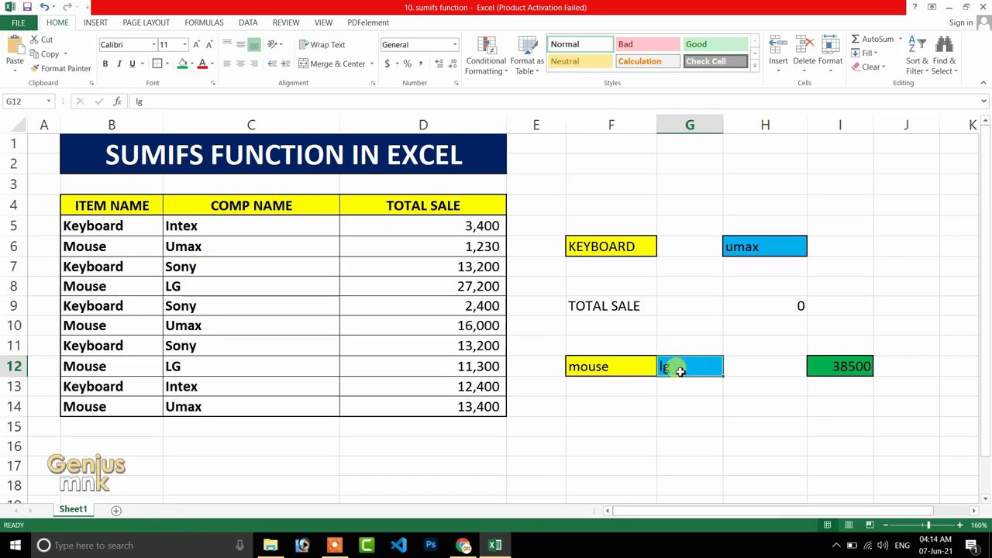
left_click(865, 366)
left_click(699, 364)
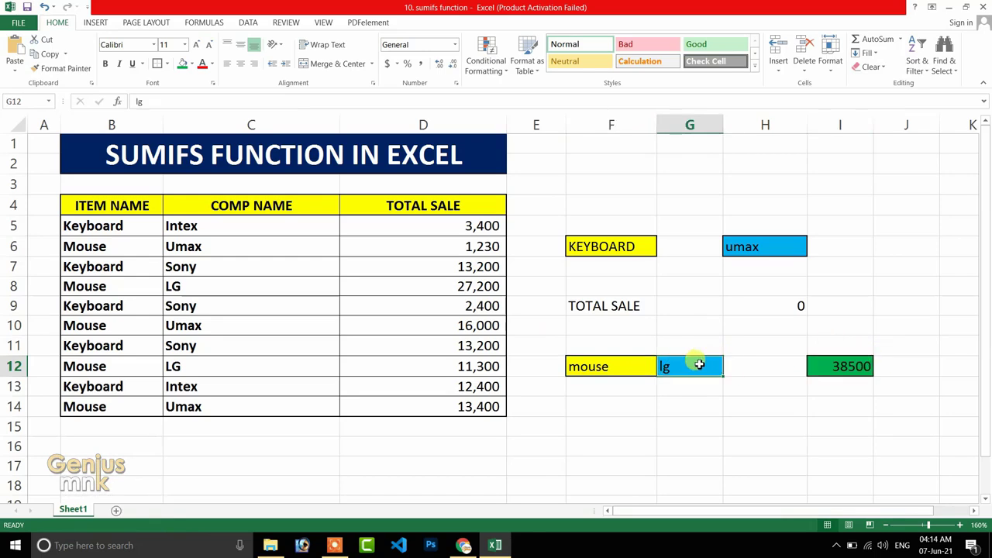
Enter intex as the company criterion in G12.
type("intex")
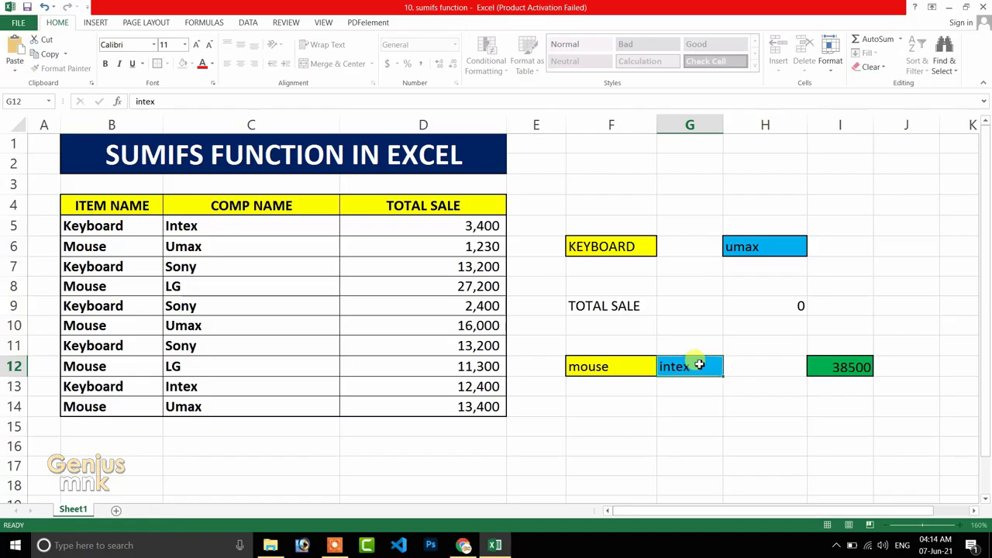
key("Return")
left_click(698, 364)
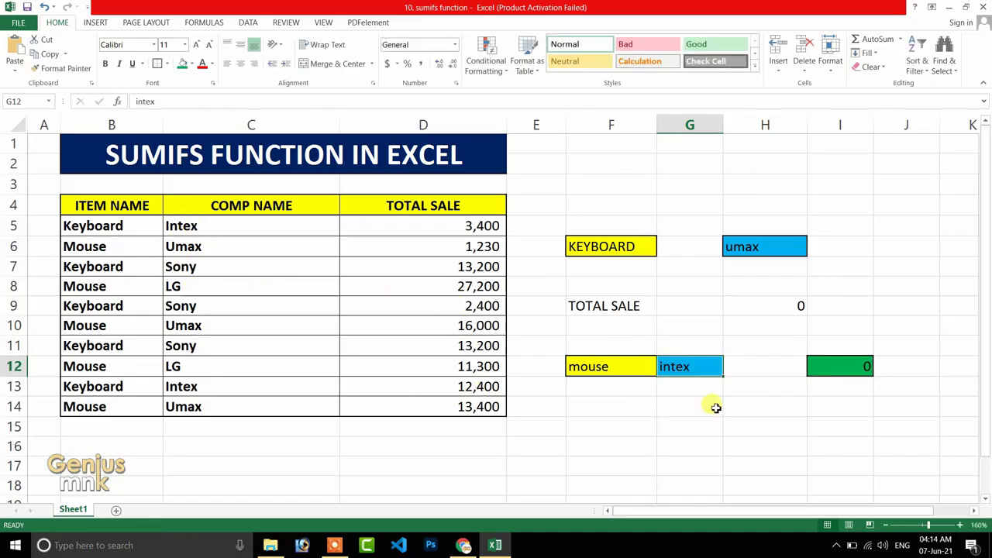
Enter keyboard as the item criterion in F12 and sony as the company criterion in G12.
left_click(576, 367)
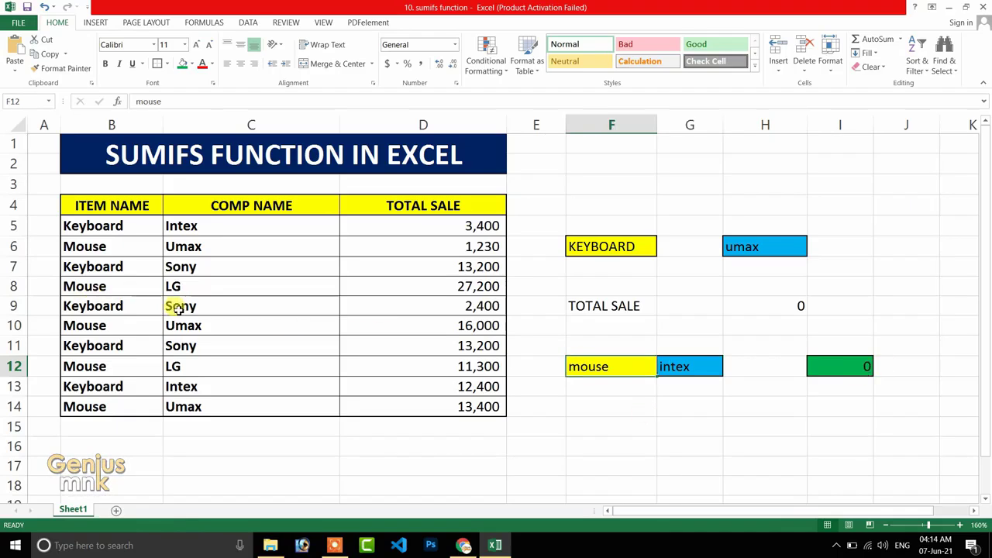
type("keybo")
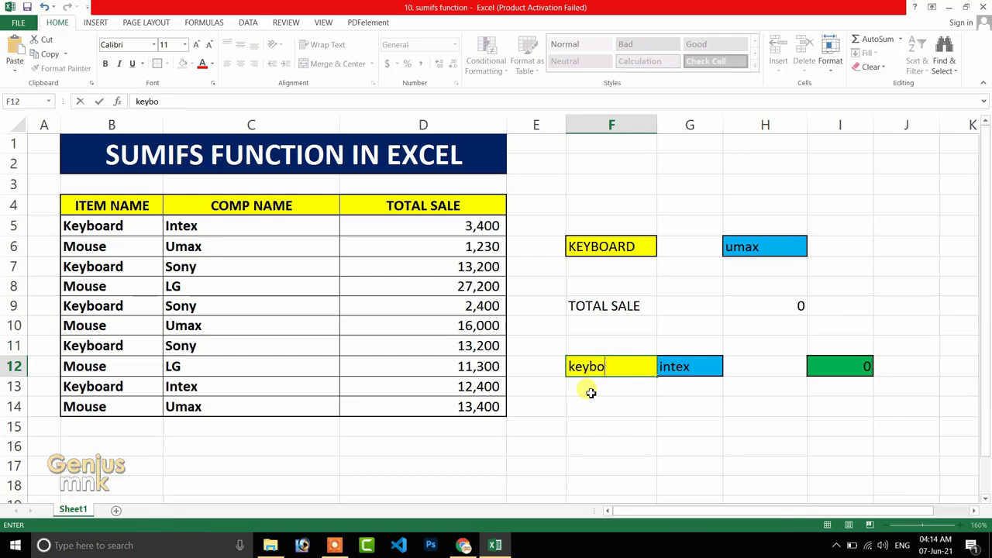
type("ard")
key("Tab")
type("so")
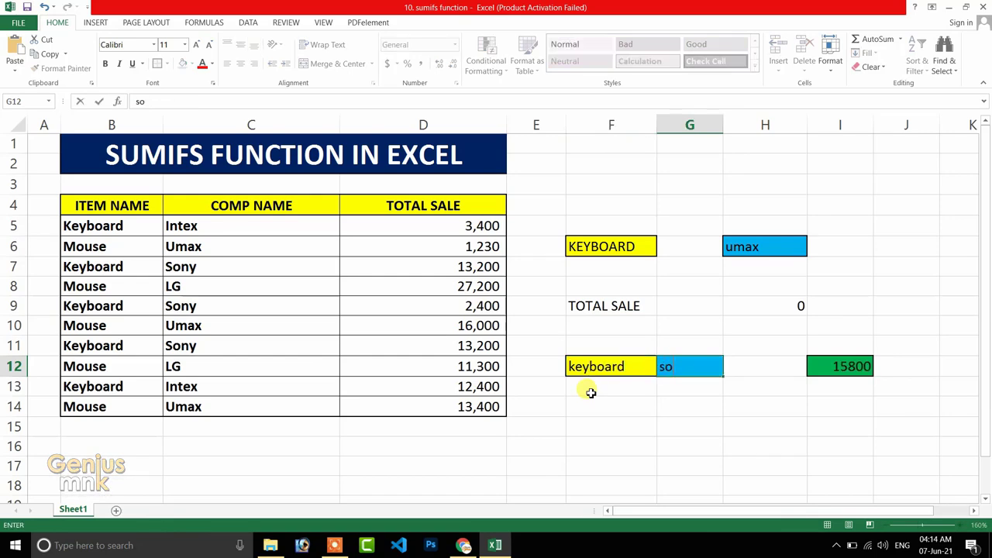
key("Return")
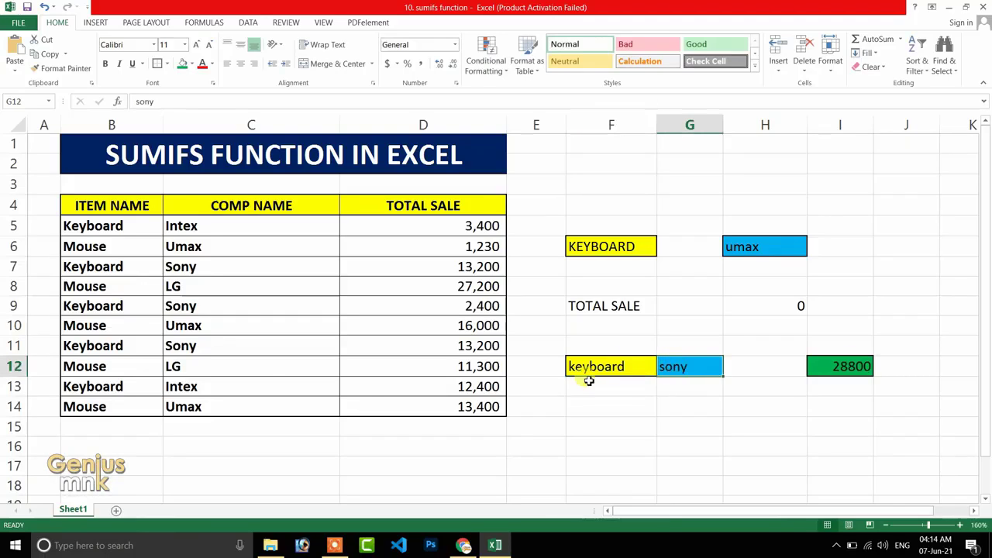
Change the company criterion in G12 to intex.
type("in")
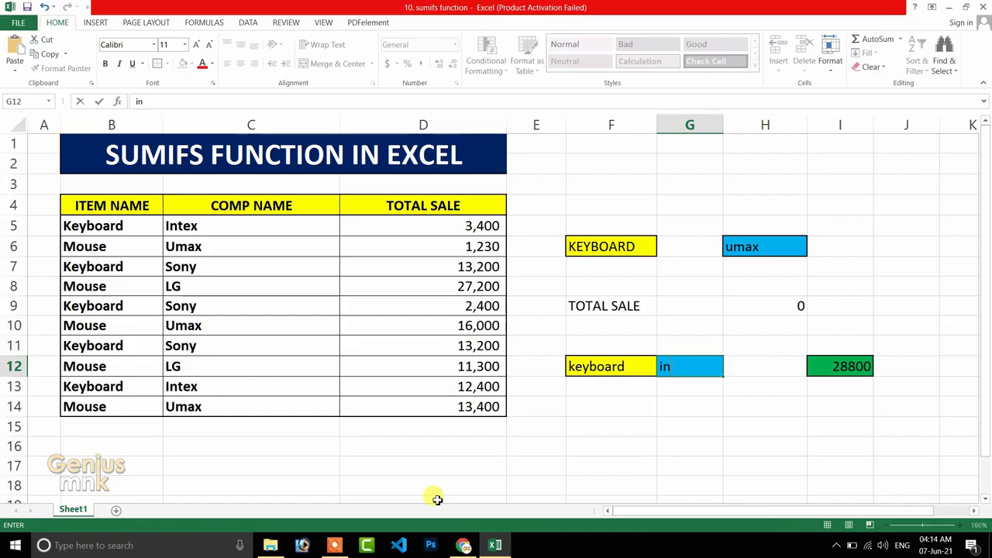
type("tex")
key("Return")
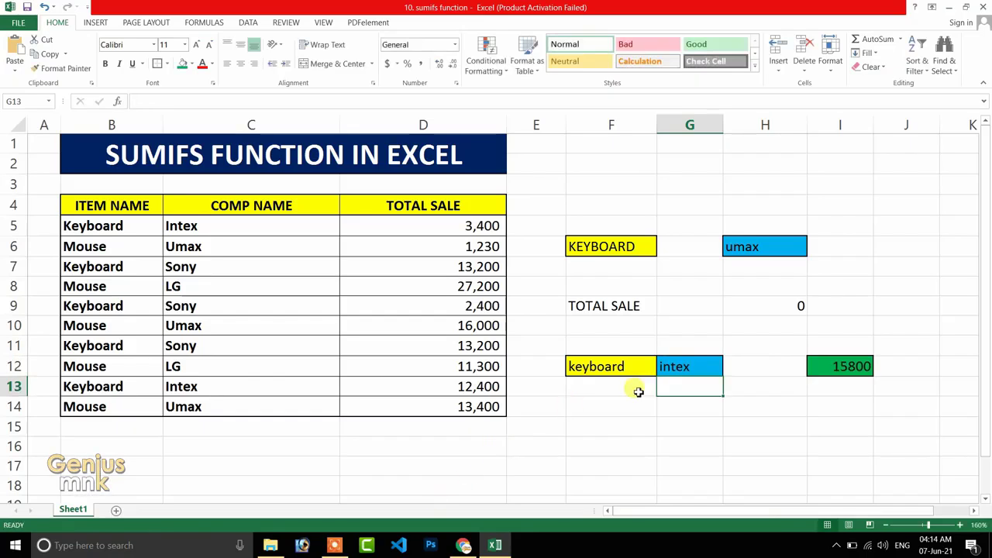
Review the criteria cells F12 and G12 and view the drop-down options available in F6.
left_click(685, 365)
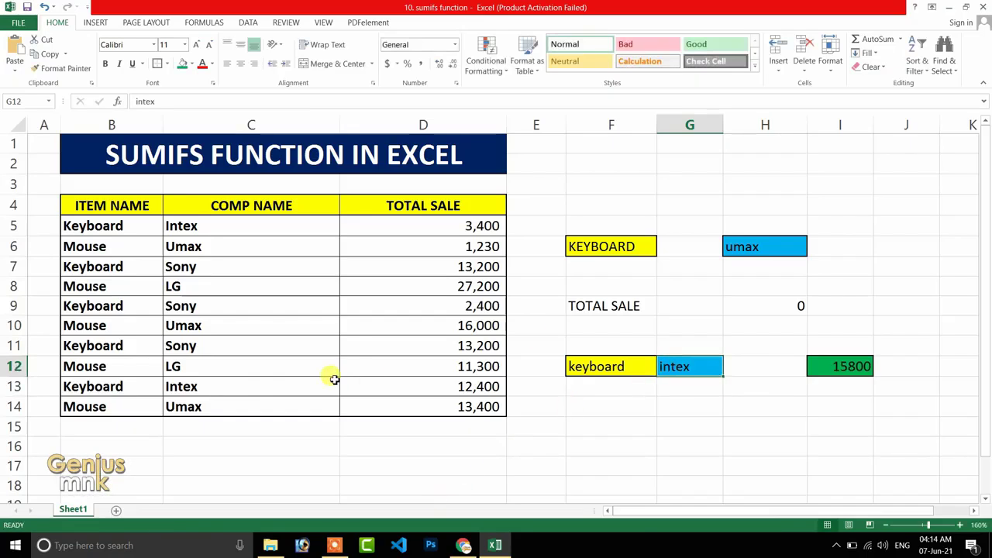
left_click(596, 366)
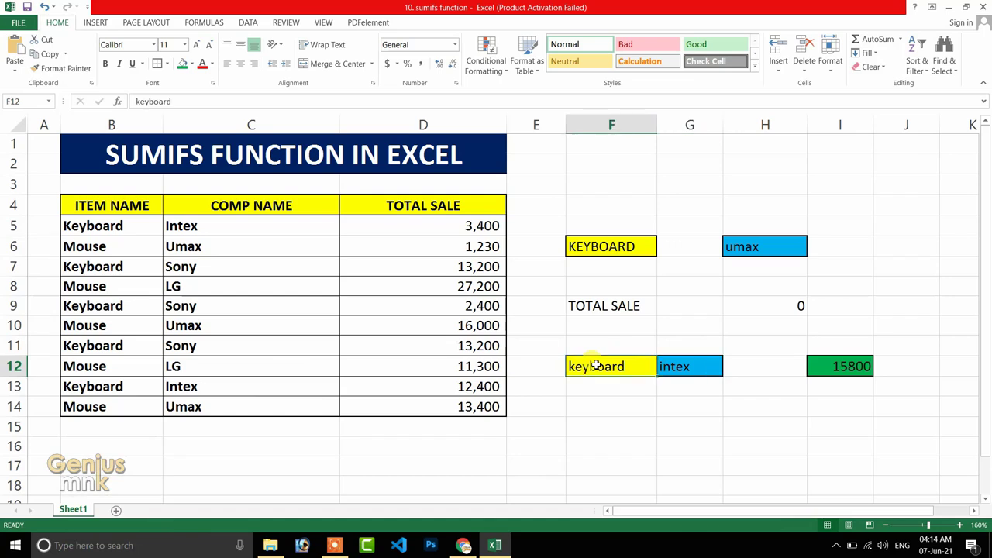
left_click(703, 367)
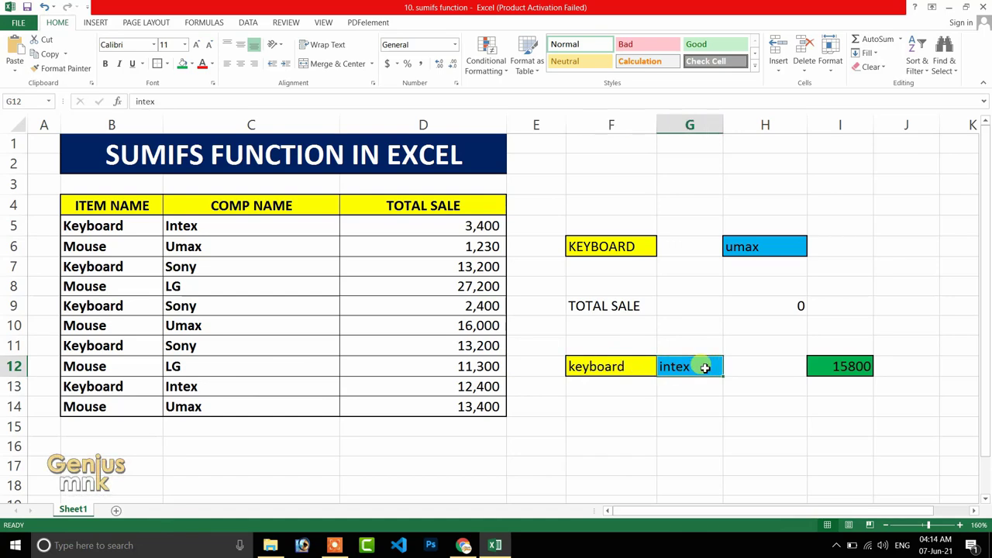
left_click(644, 248)
left_click(660, 250)
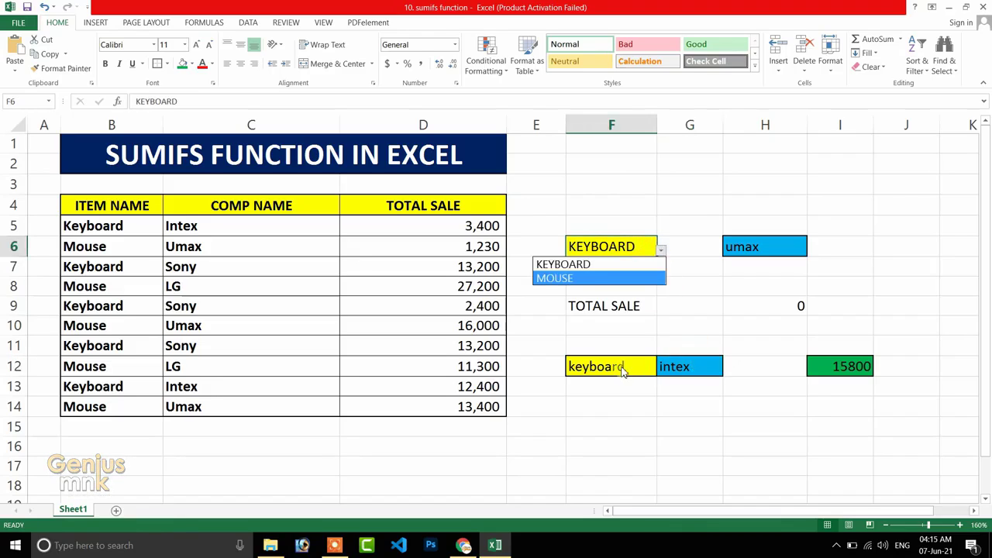
key("Escape")
left_click(668, 367)
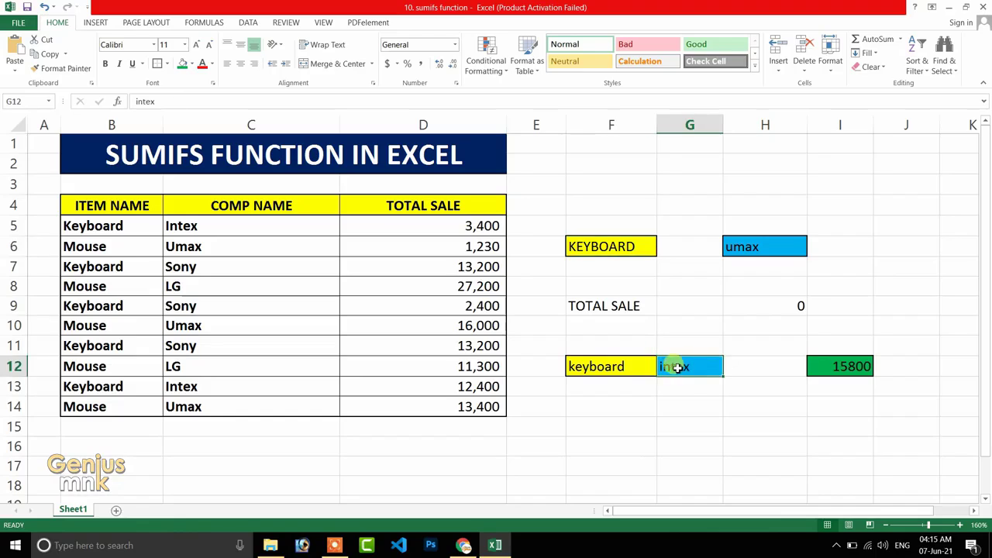
Set up data validation for F12 that allows a List.
left_click(614, 369)
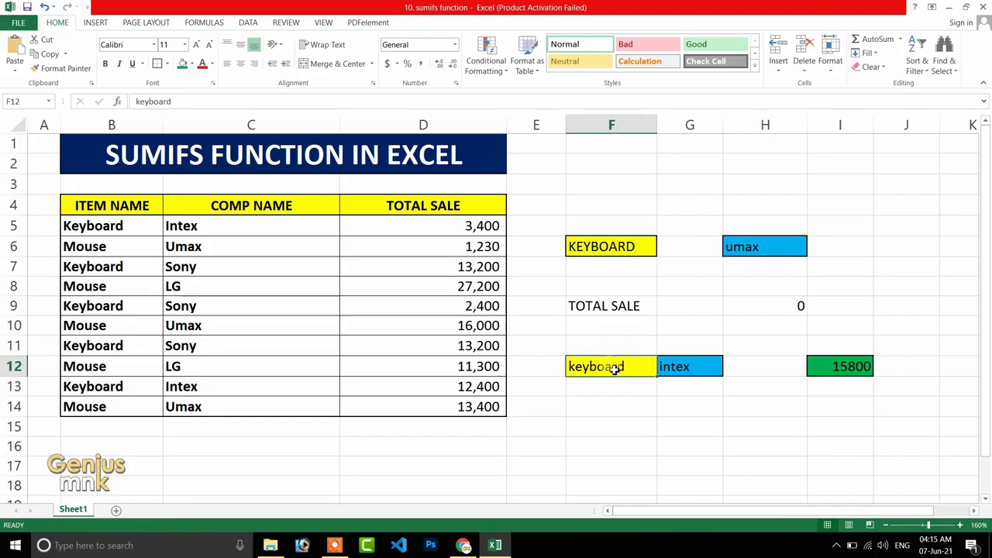
left_click(248, 22)
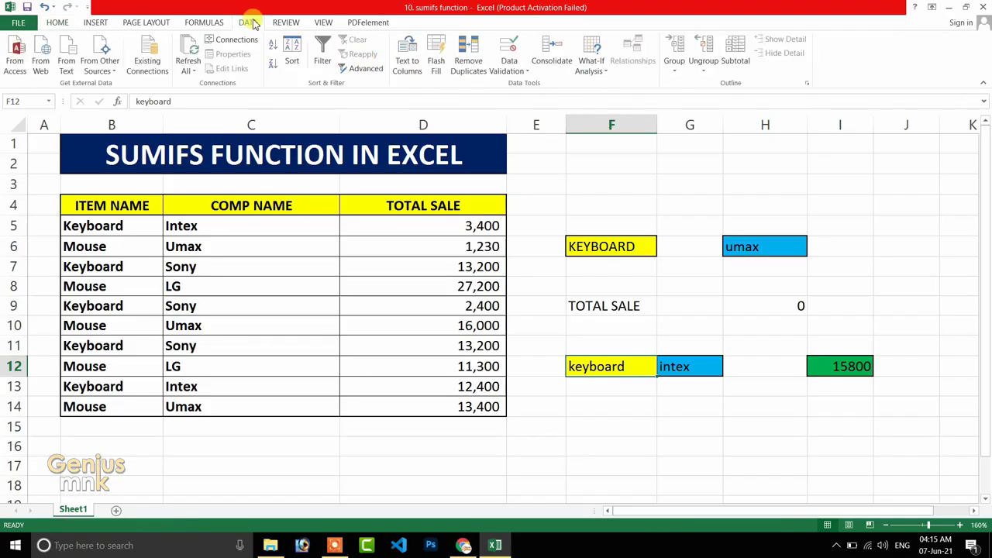
left_click(523, 75)
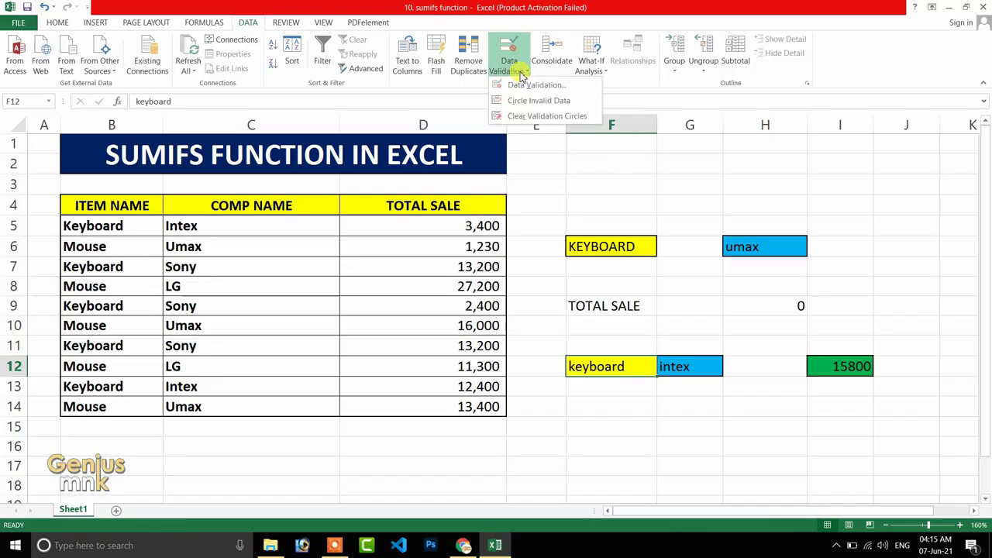
left_click(524, 87)
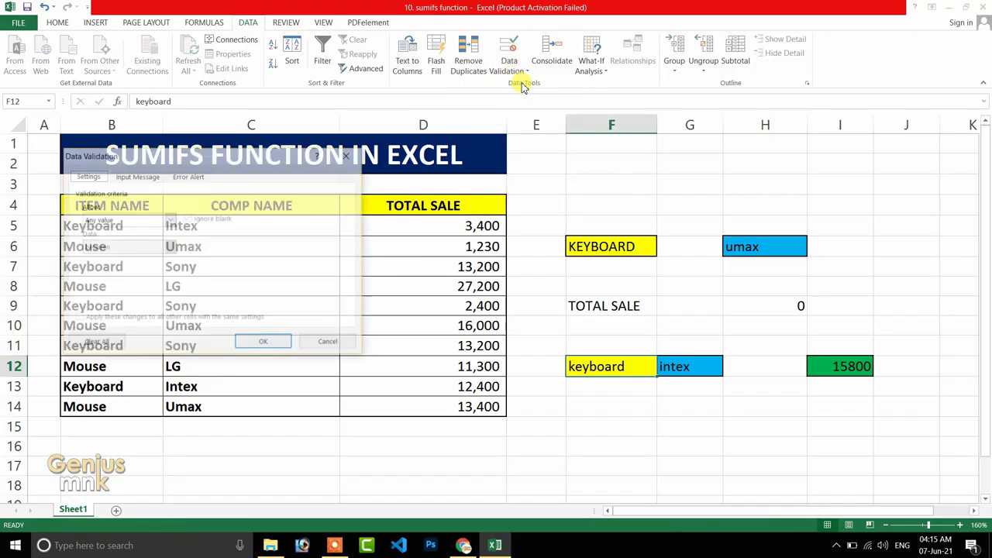
left_click_drag(238, 155, 470, 99)
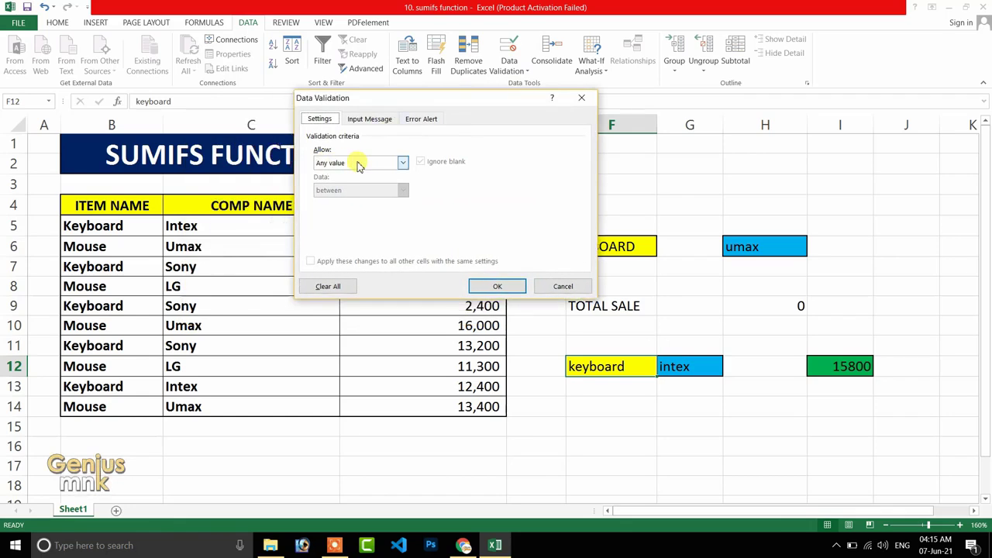
left_click(385, 165)
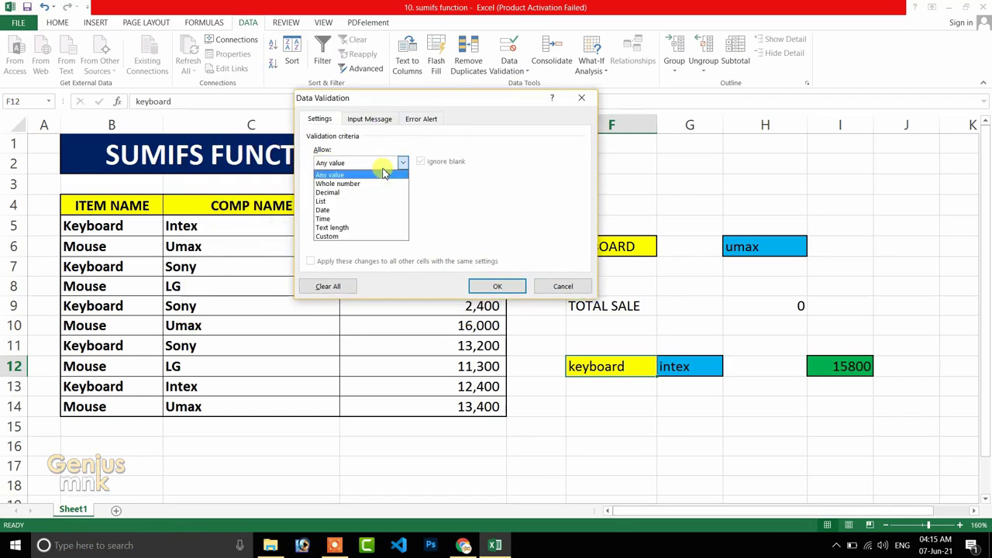
left_click(337, 201)
left_click(338, 217)
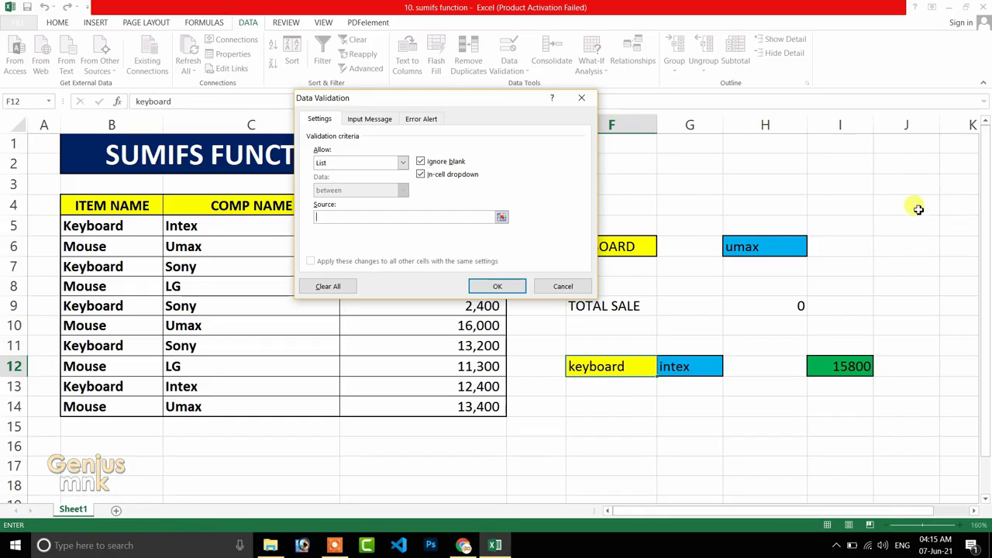
Try the cell range J2:J12 as the source of F12's validation list.
left_click(501, 218)
left_click_drag(886, 173, 905, 362)
key("Return")
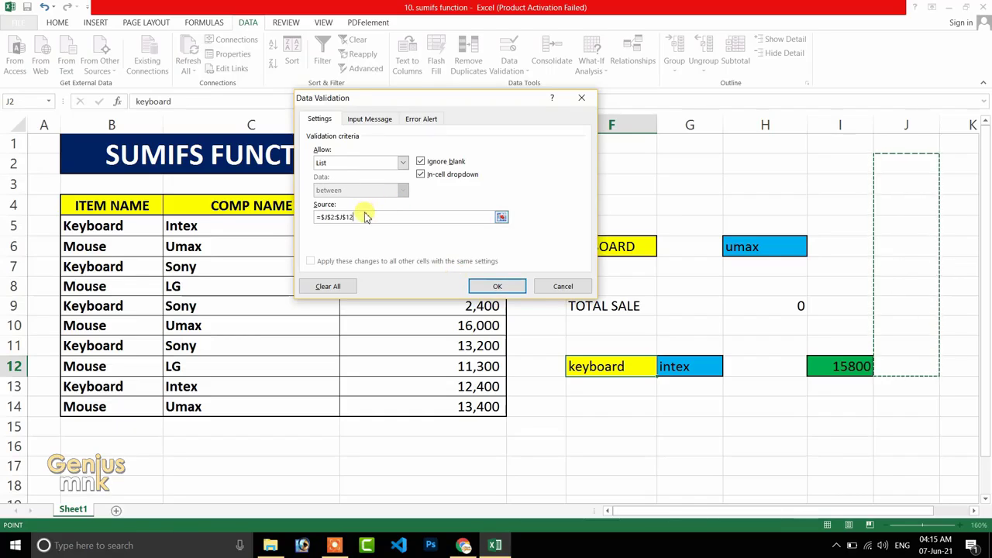
Replace the source of F12's validation list with the items keyboard and mouse, and apply the validation.
left_click_drag(356, 216, 309, 222)
key("BackSpace")
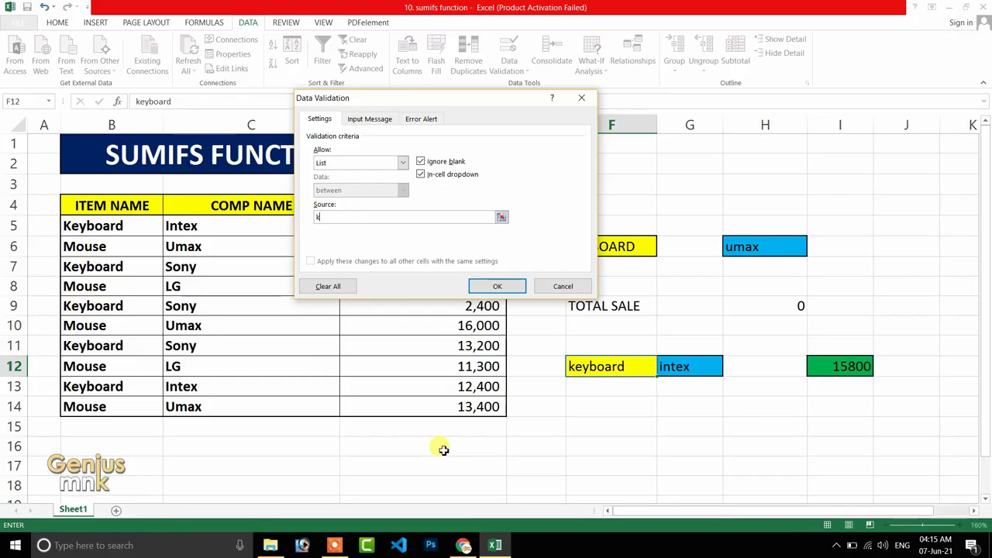
type("keyboard,mouse")
left_click(498, 287)
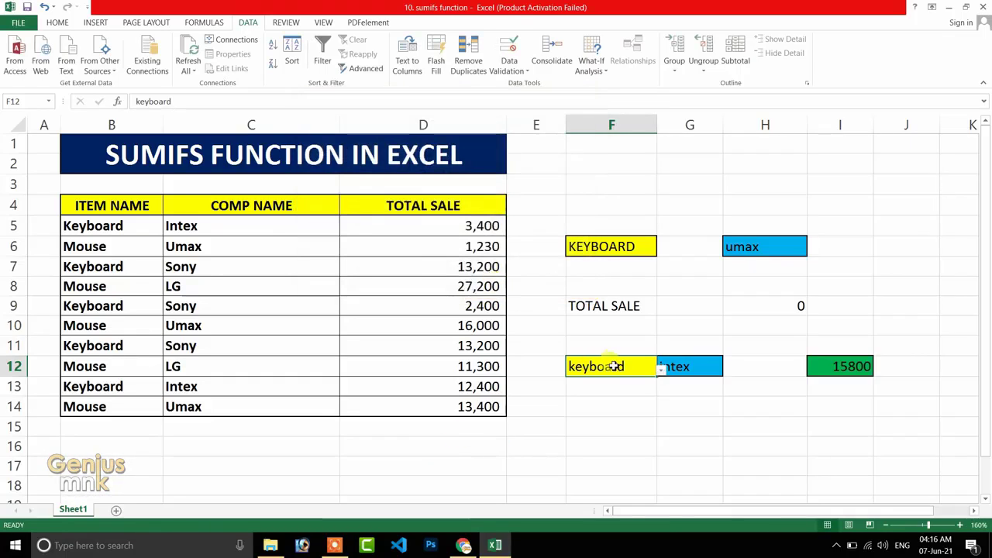
Test the F12 drop-down list by choosing mouse and switching back to keyboard.
left_click(661, 371)
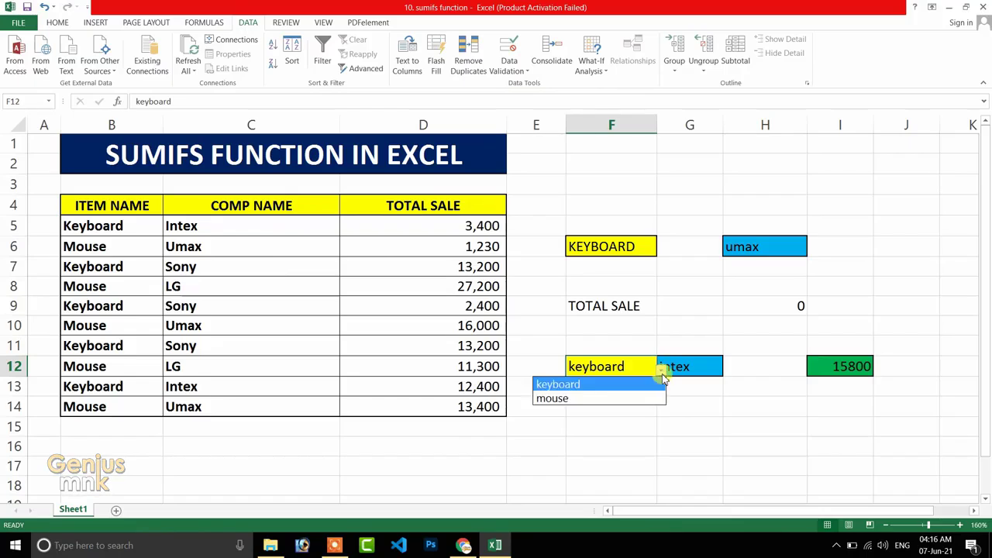
left_click(568, 400)
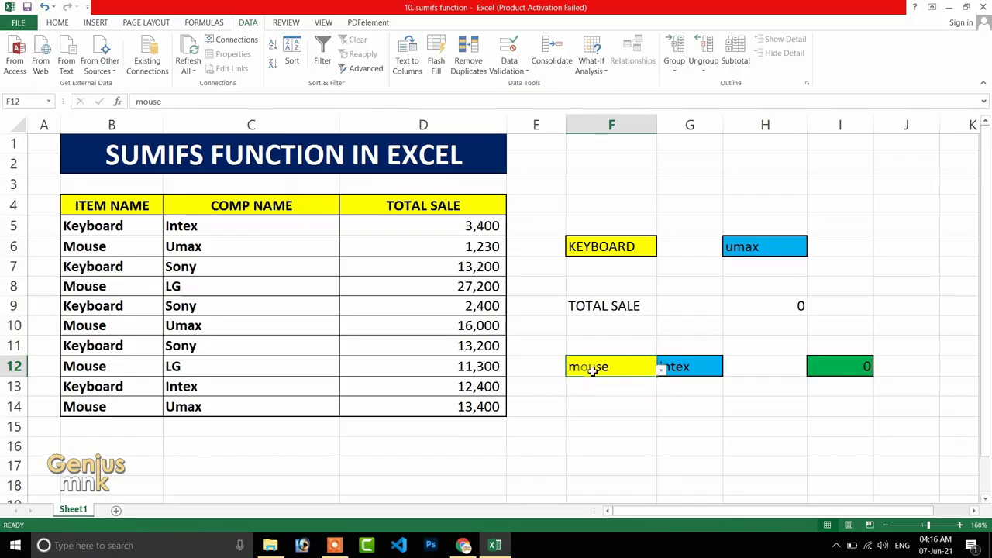
left_click(661, 371)
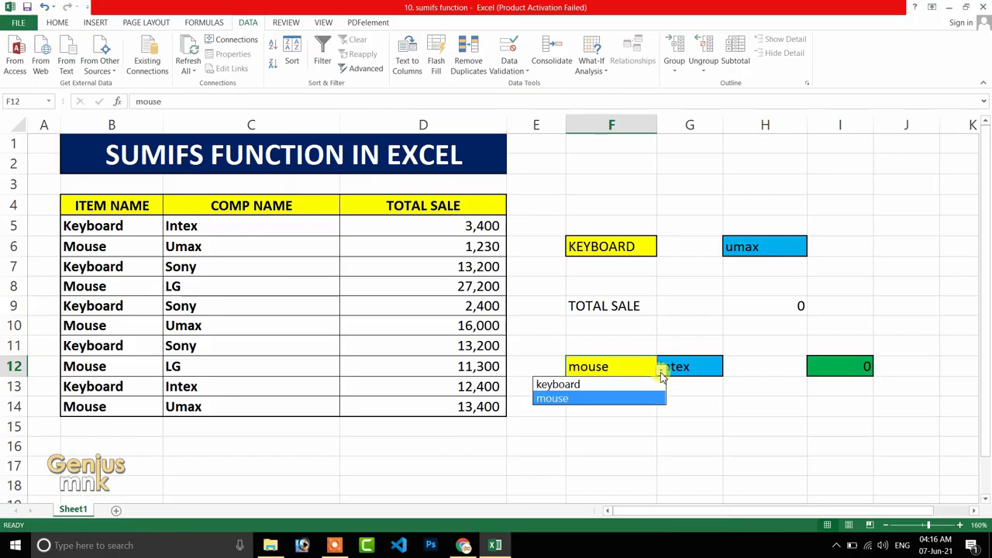
left_click(591, 383)
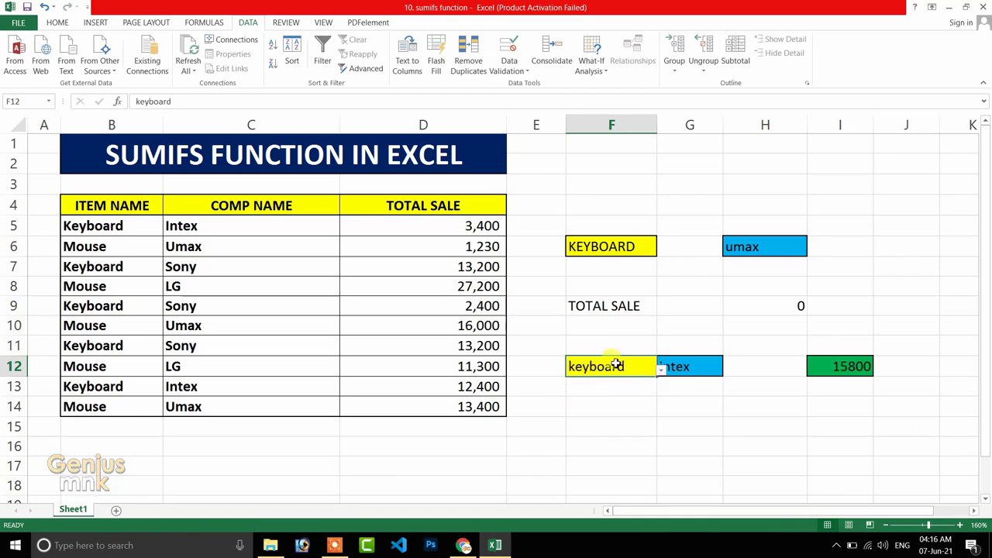
Set up data validation for G12 that allows a List.
left_click(688, 371)
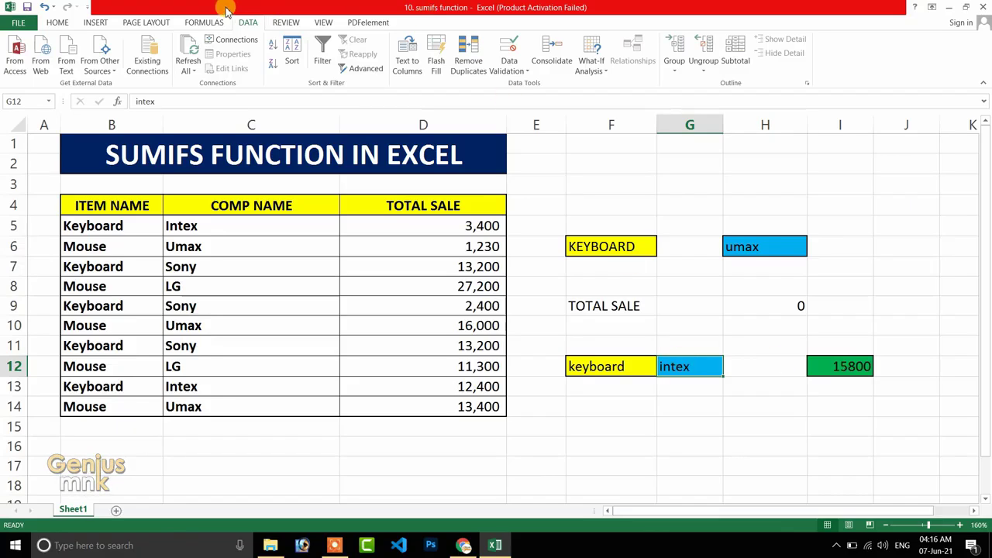
left_click(509, 69)
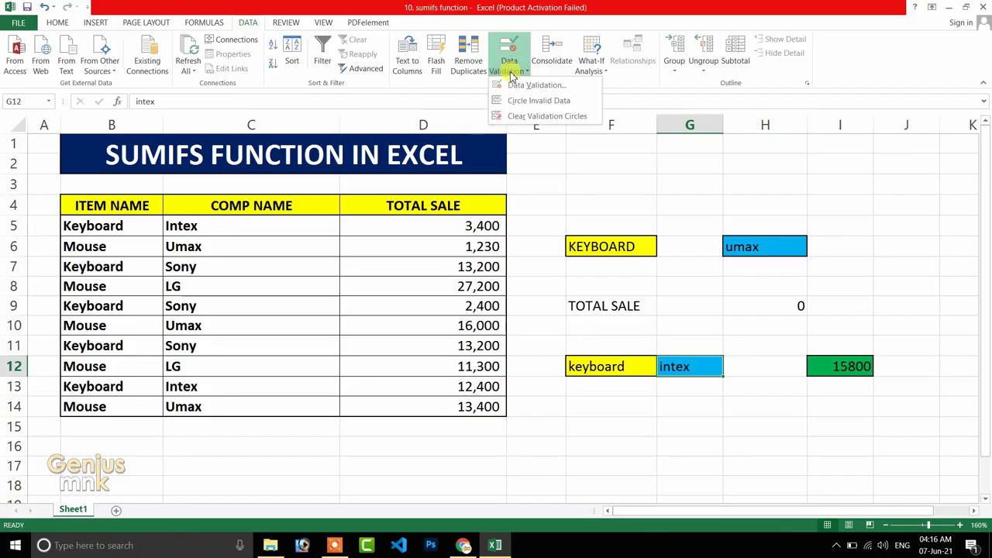
left_click(528, 87)
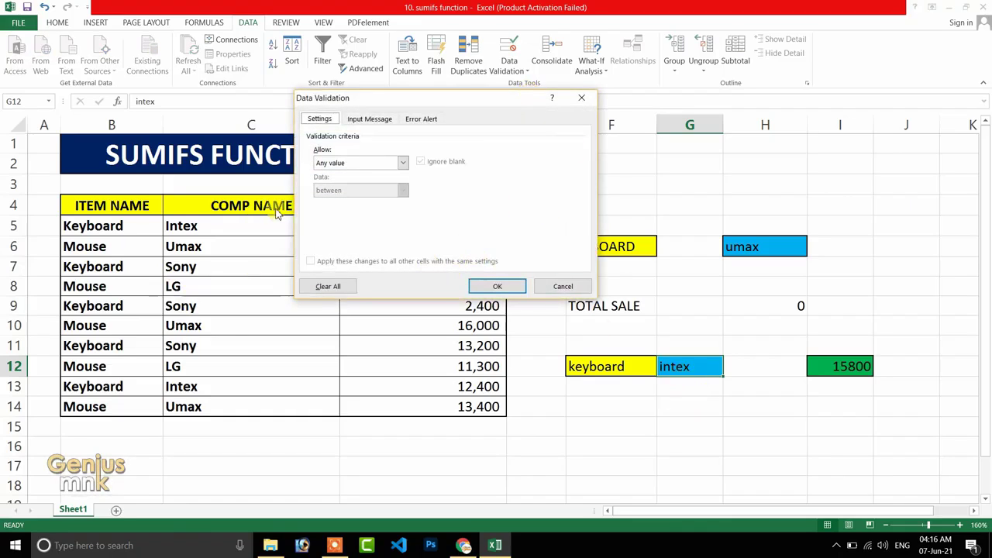
left_click(337, 162)
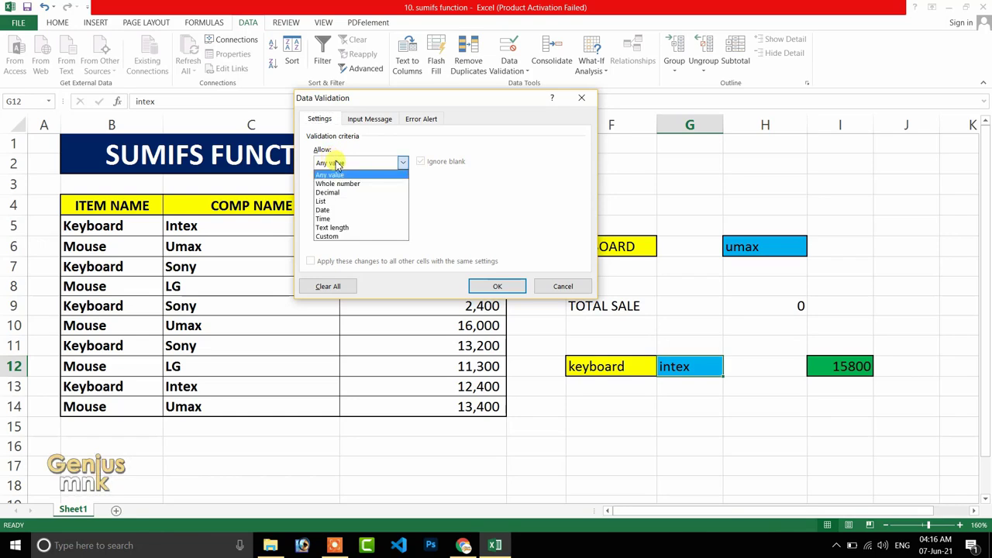
left_click(326, 201)
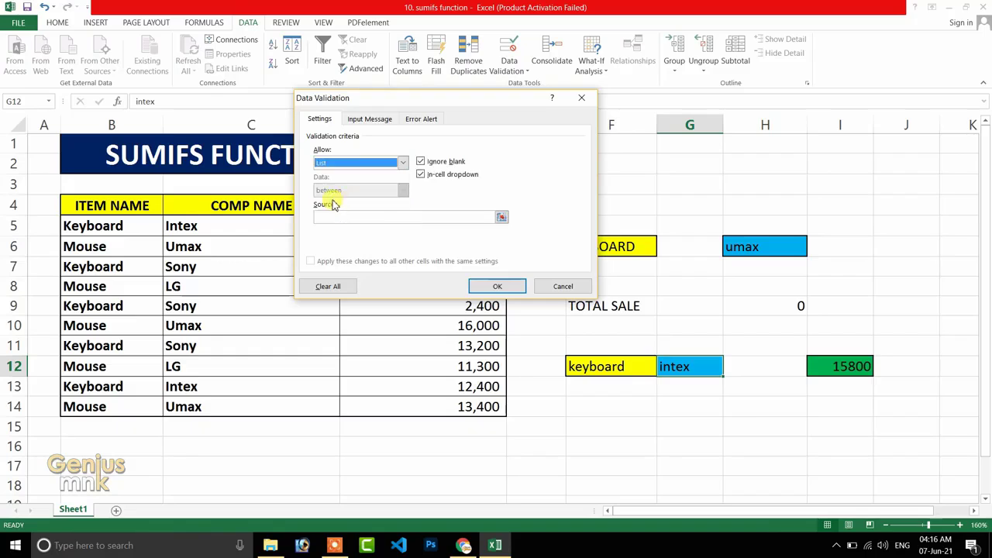
Set the source of G12's validation list to the cell range J2:J9.
left_click(502, 219)
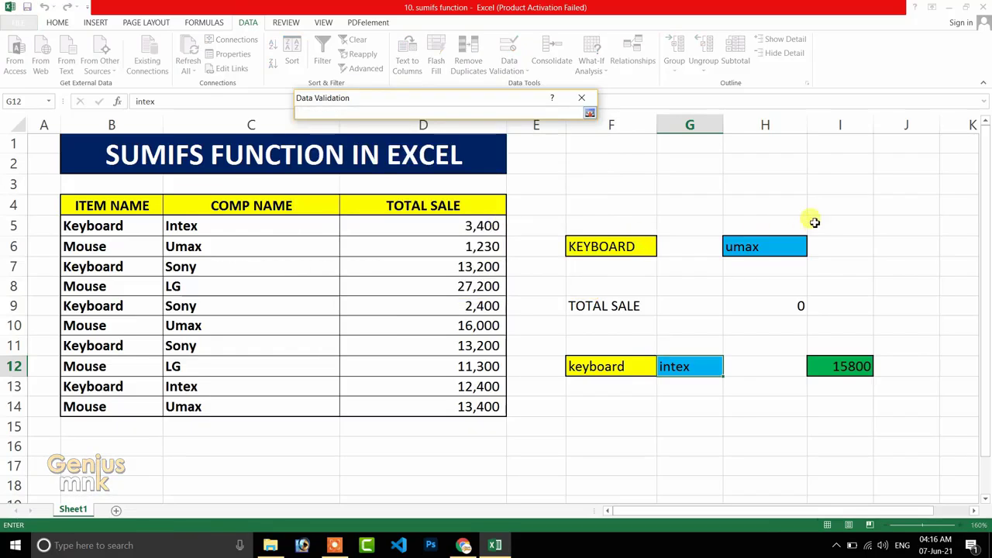
left_click_drag(901, 158, 892, 299)
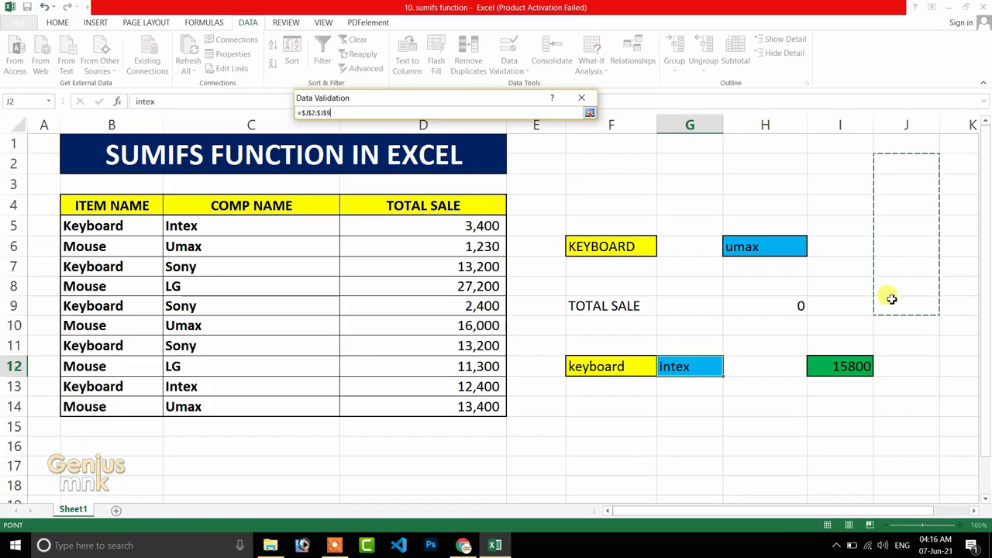
key("Return")
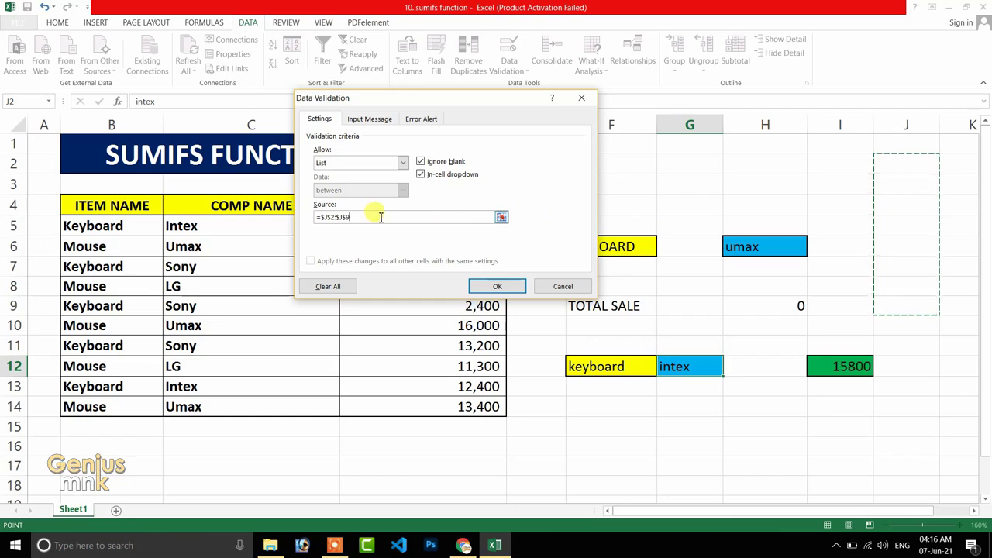
Replace the source of G12's validation list with the items intex, lg, sony and umax, and apply the validation.
left_click_drag(363, 218, 302, 222)
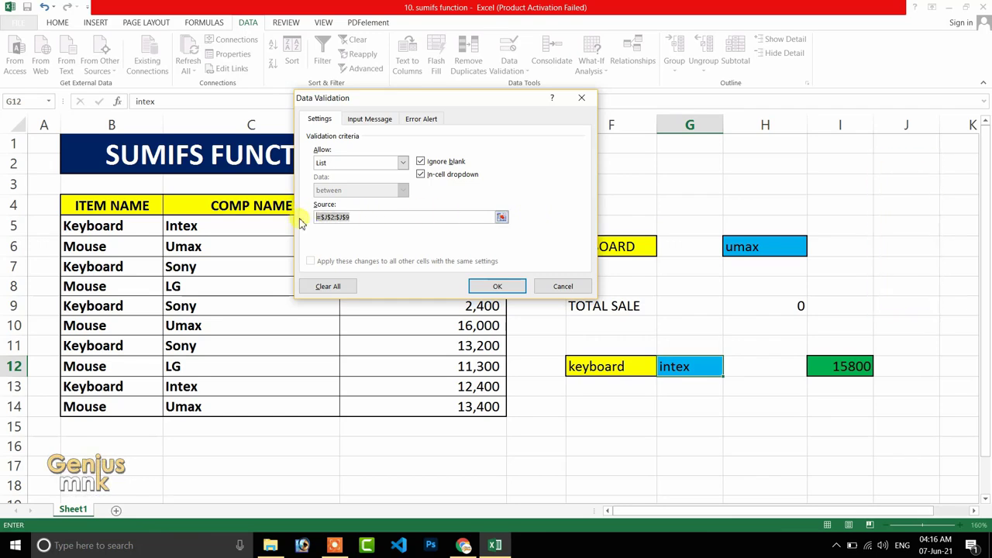
key("BackSpace")
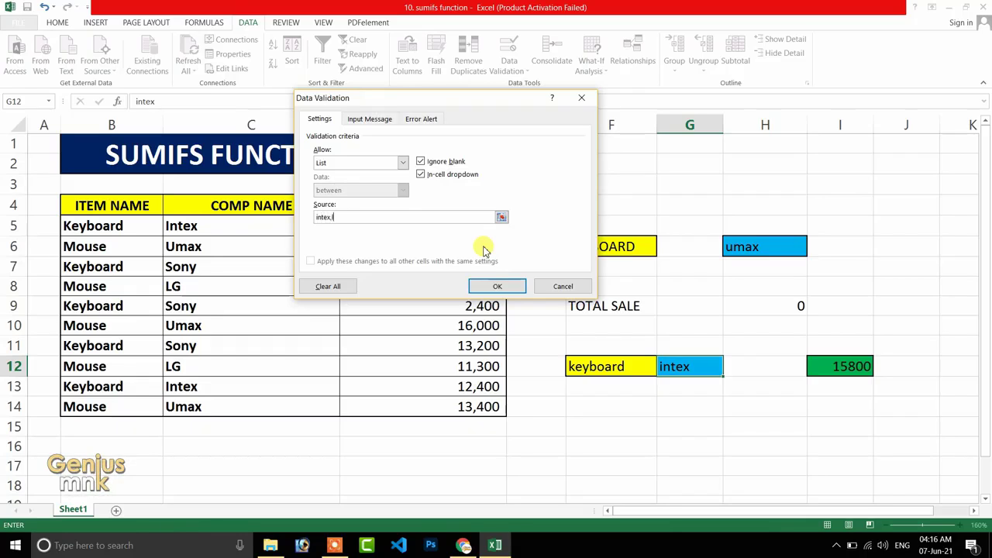
type("intex,lg,sony,umax")
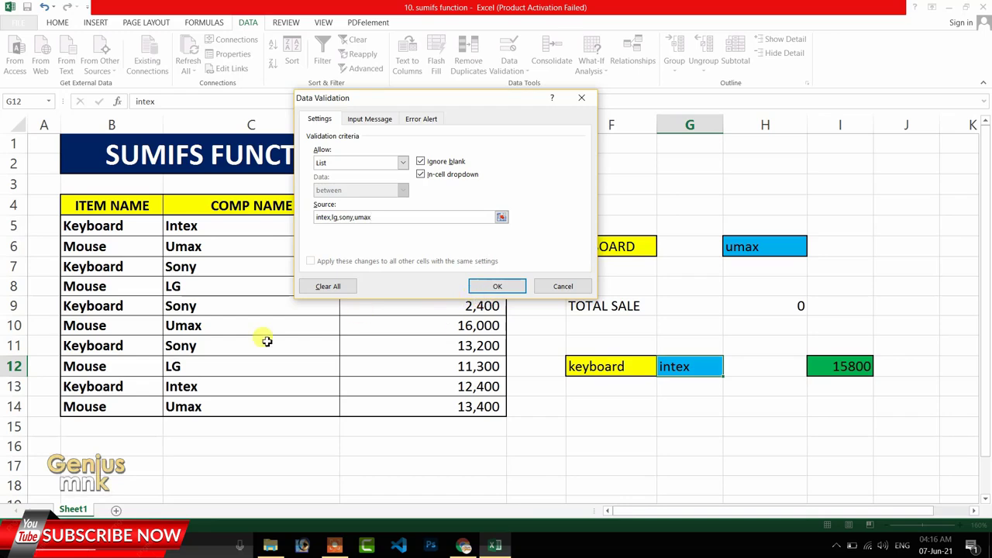
left_click(496, 287)
left_click(718, 420)
Open the drop-down list of G12 to check its company entries, and close it without changing the selection.
left_click(717, 371)
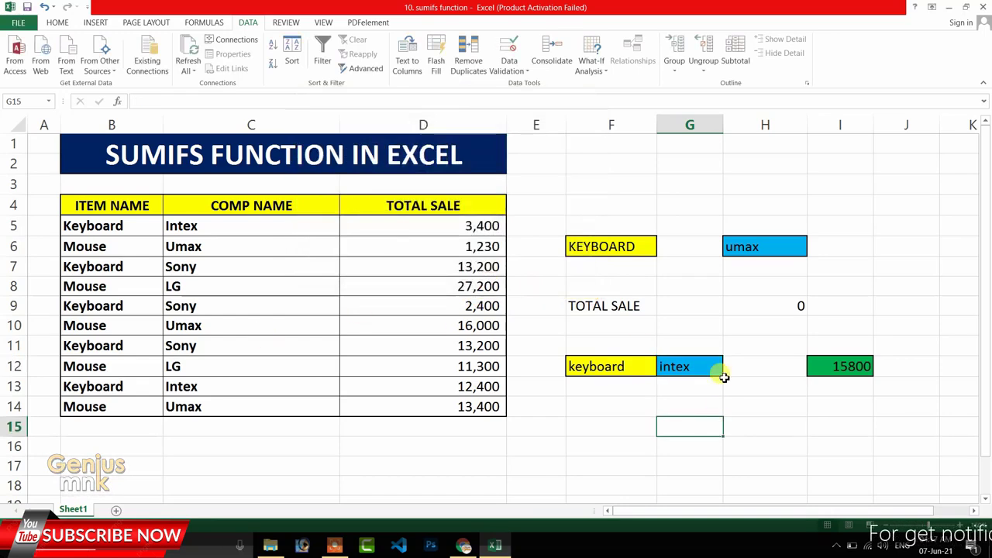
left_click(727, 370)
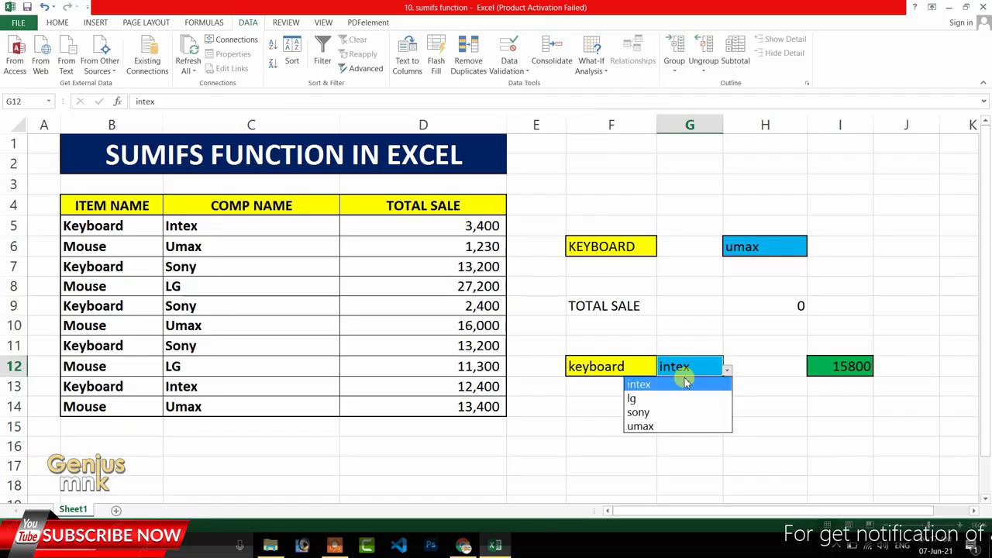
left_click(576, 410)
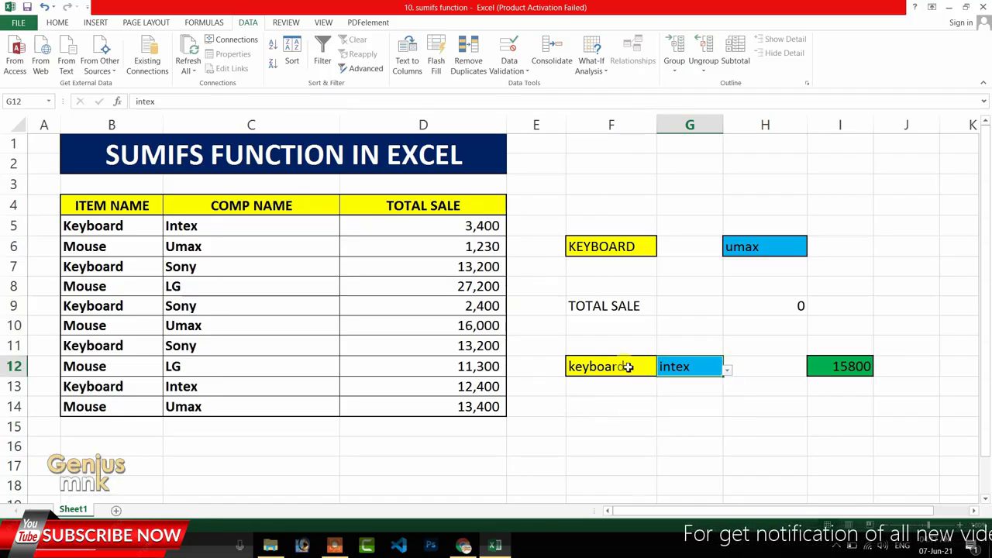
Test the SUMIFS total by choosing mouse in F12 and lg in G12 from their drop-down lists.
left_click(643, 371)
left_click(660, 370)
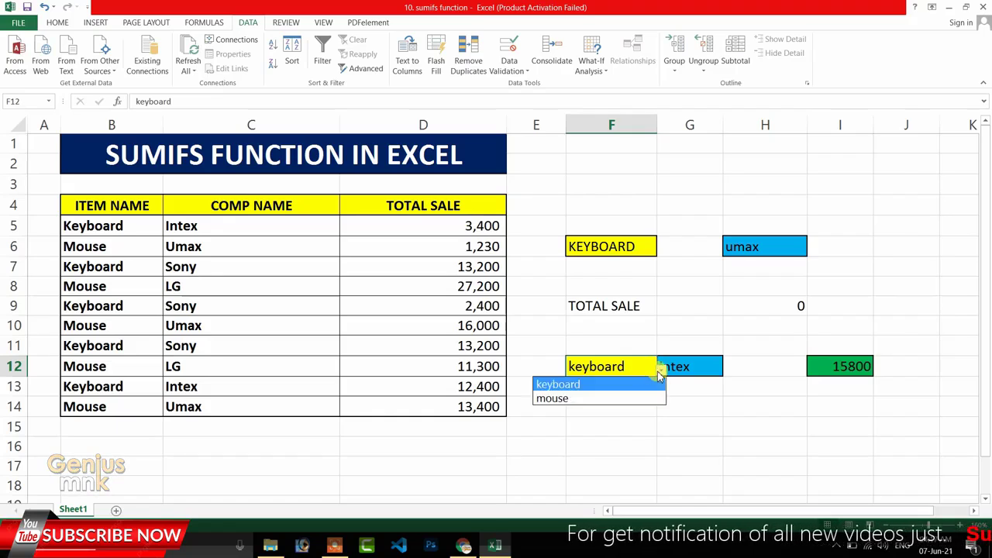
left_click(551, 399)
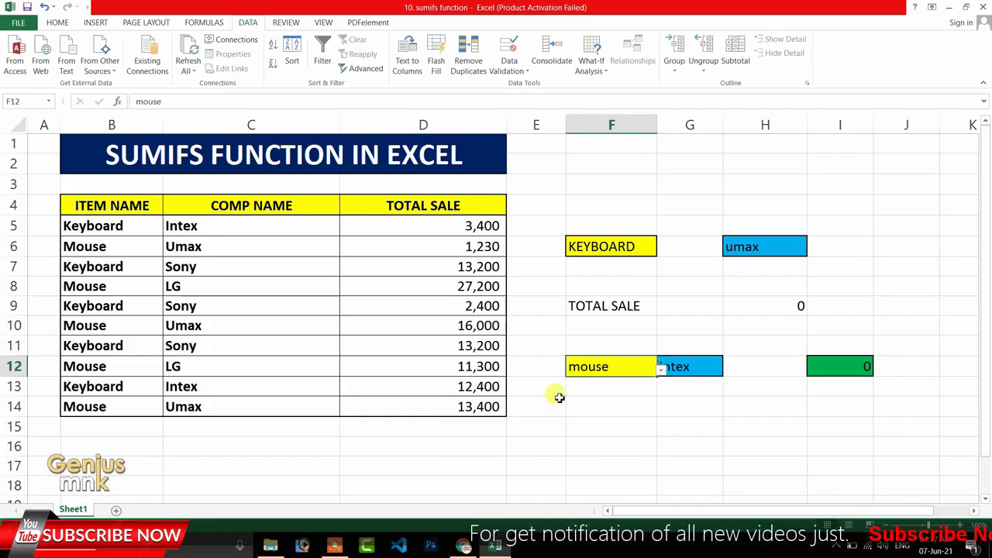
left_click(702, 375)
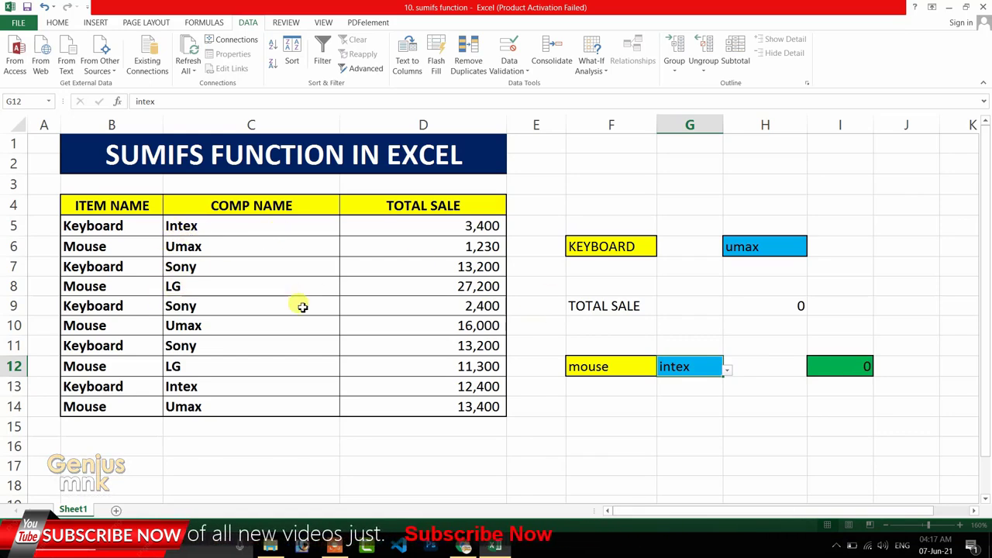
left_click(727, 369)
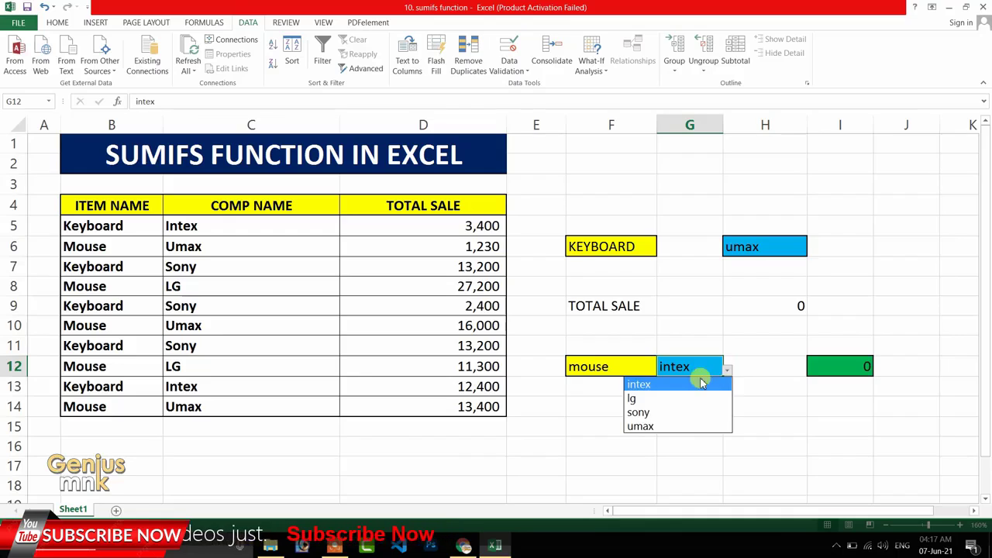
left_click(665, 400)
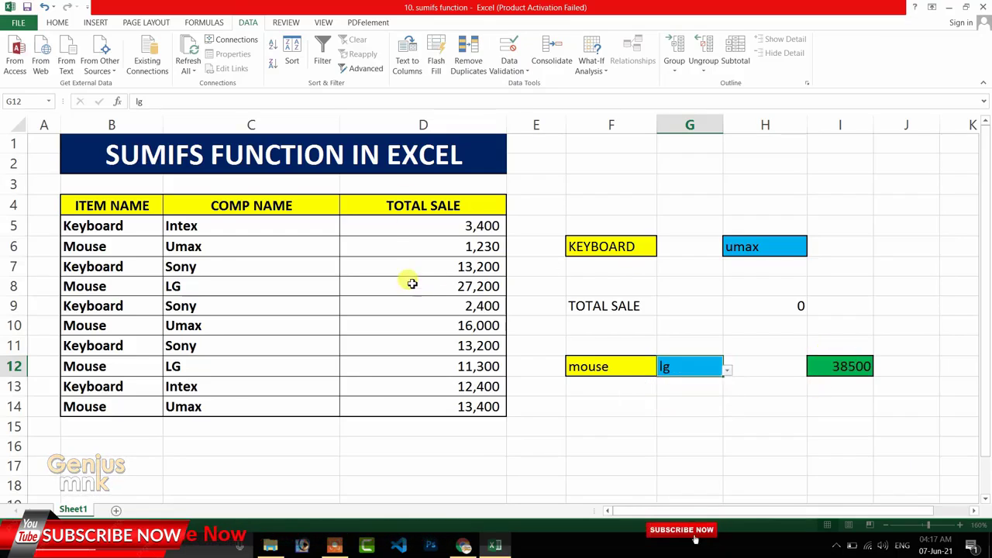
With mouse kept as the item, switch the company in G12 to sony and then to umax.
left_click(727, 370)
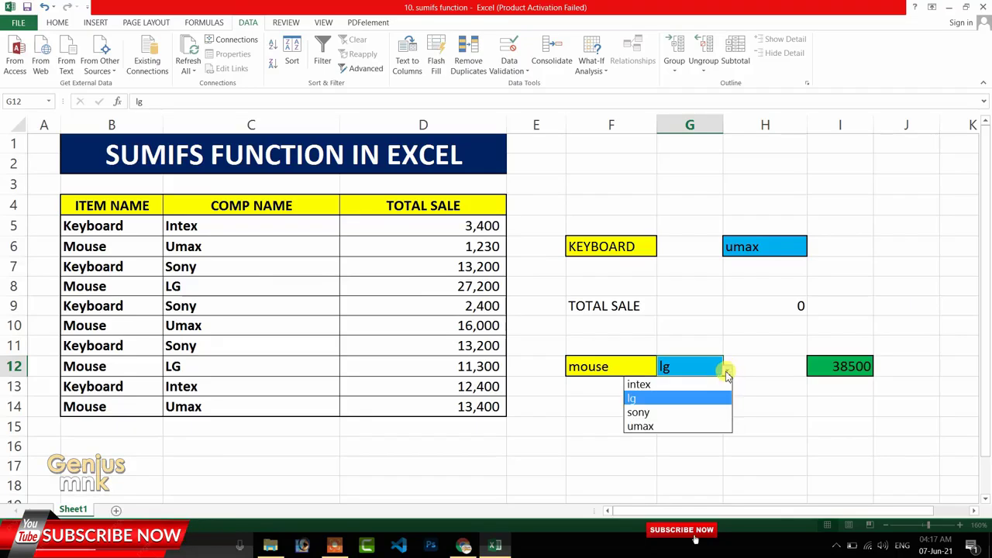
left_click(663, 413)
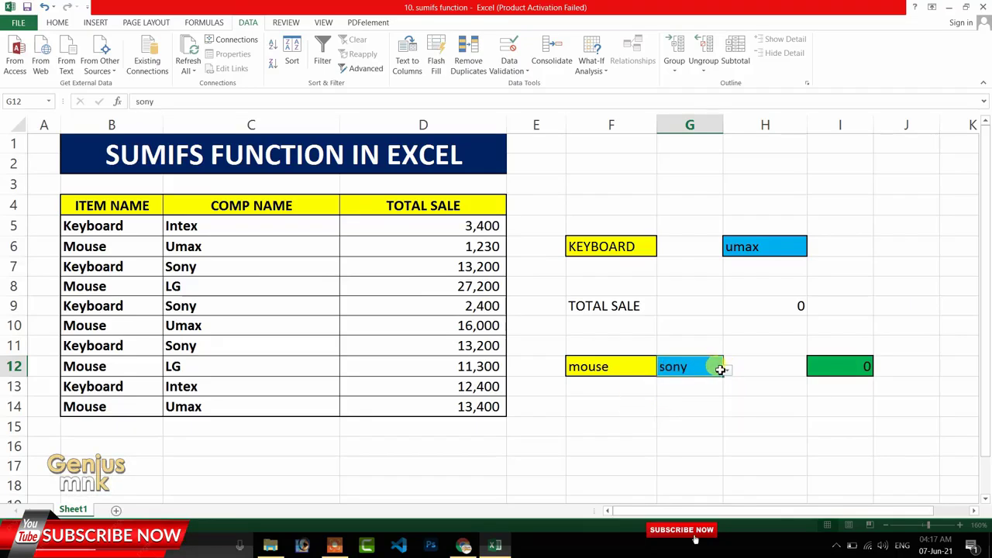
left_click(727, 370)
left_click(665, 426)
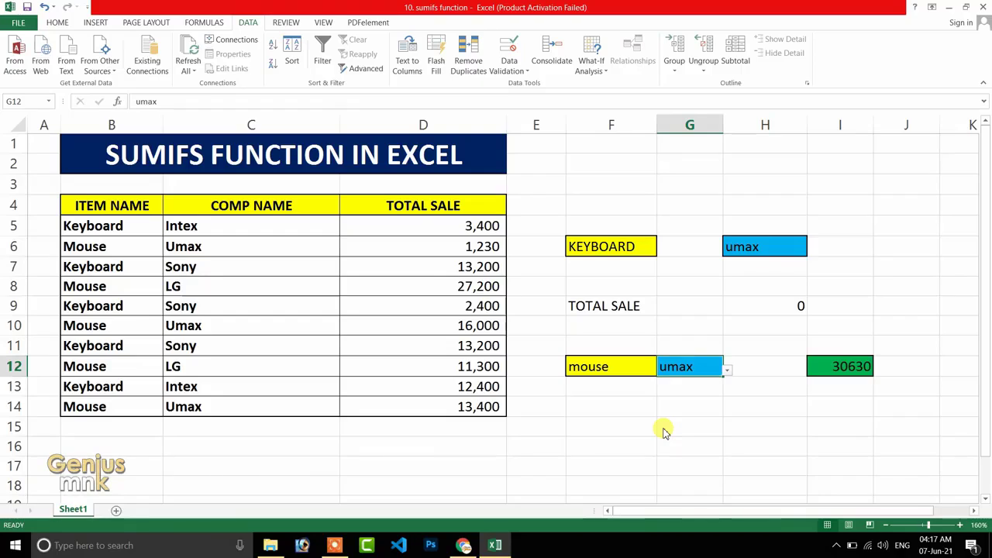
Test another combination by choosing keyboard in F12 and lg in G12 from their drop-down lists.
left_click(612, 367)
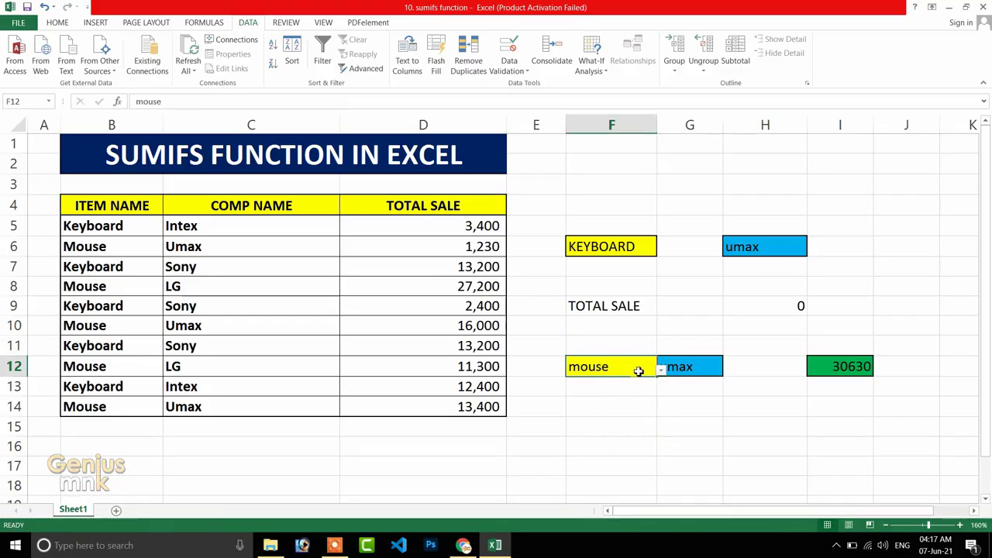
left_click(662, 371)
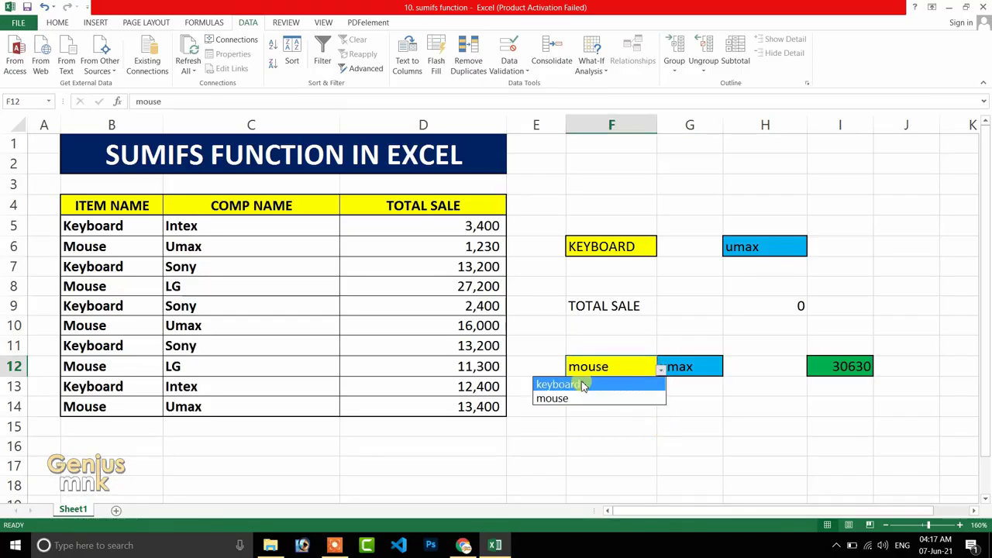
left_click(593, 381)
left_click(688, 372)
left_click(727, 371)
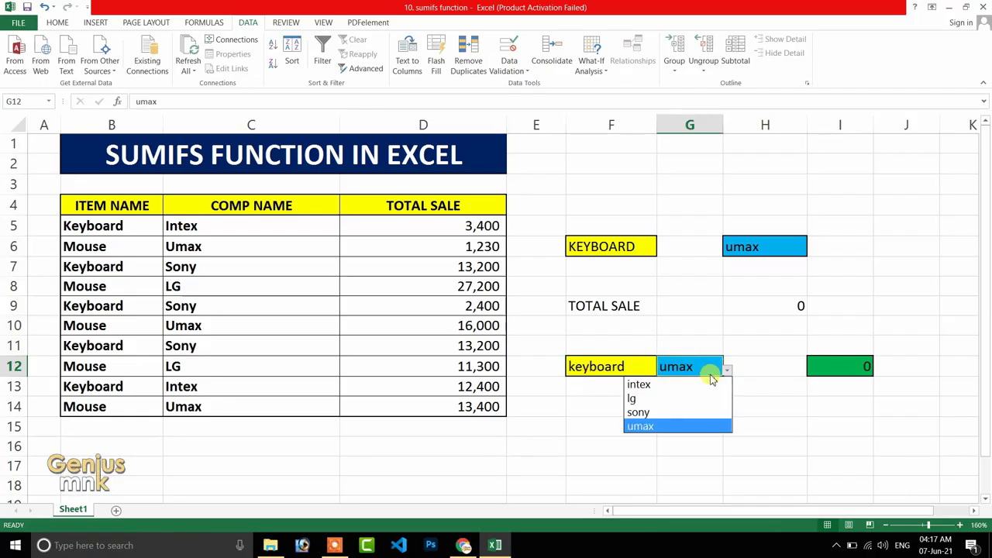
left_click(670, 399)
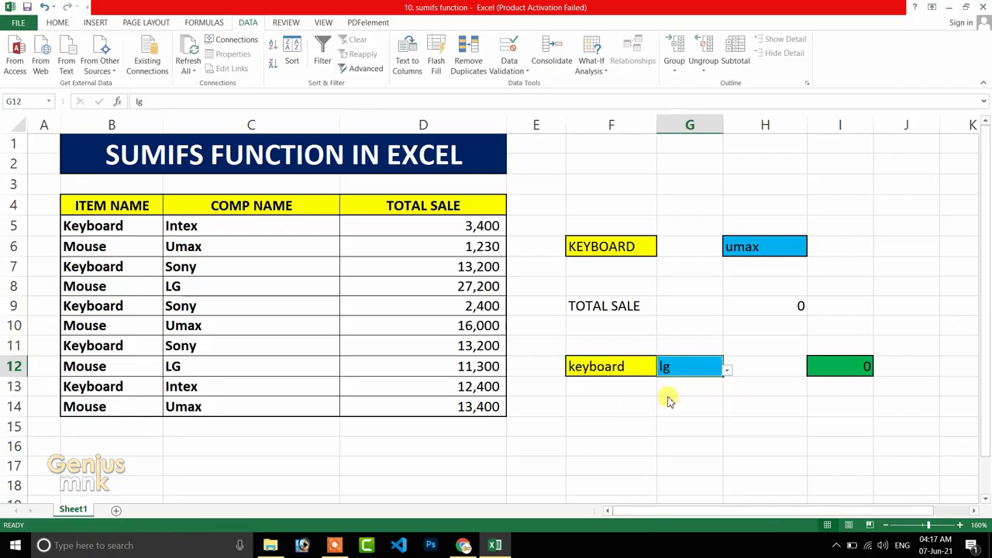
With keyboard kept as the item, switch the company in G12 to sony and then to umax.
left_click(727, 370)
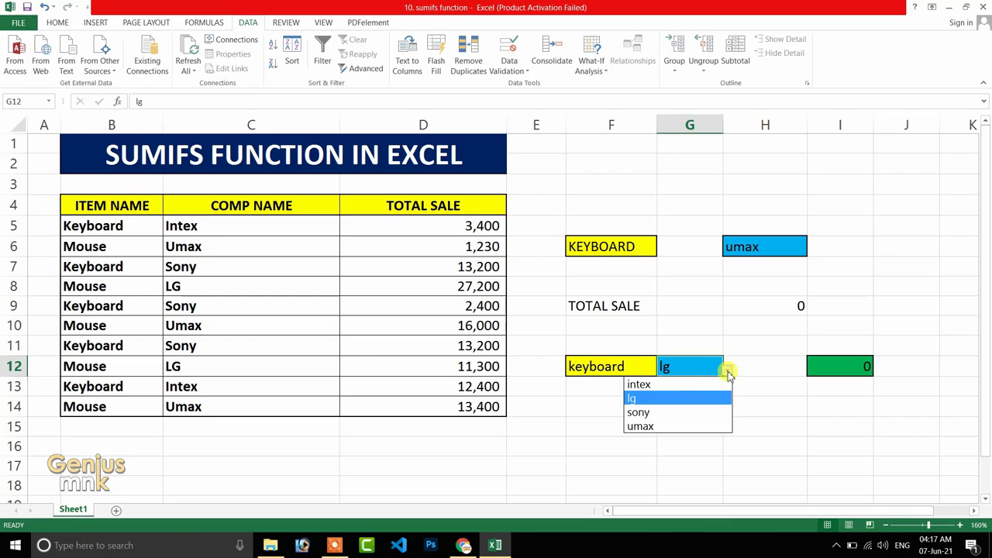
left_click(651, 413)
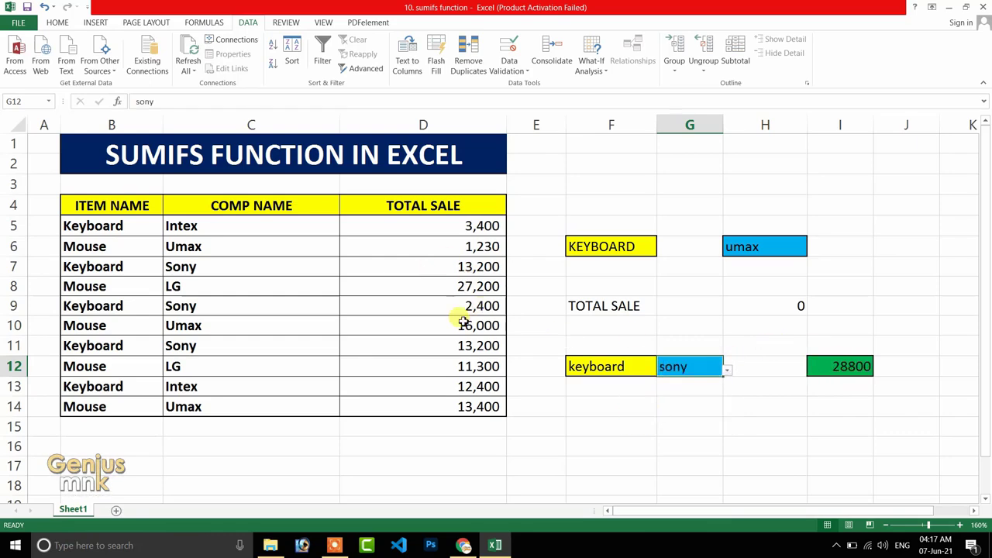
left_click(729, 371)
left_click(640, 426)
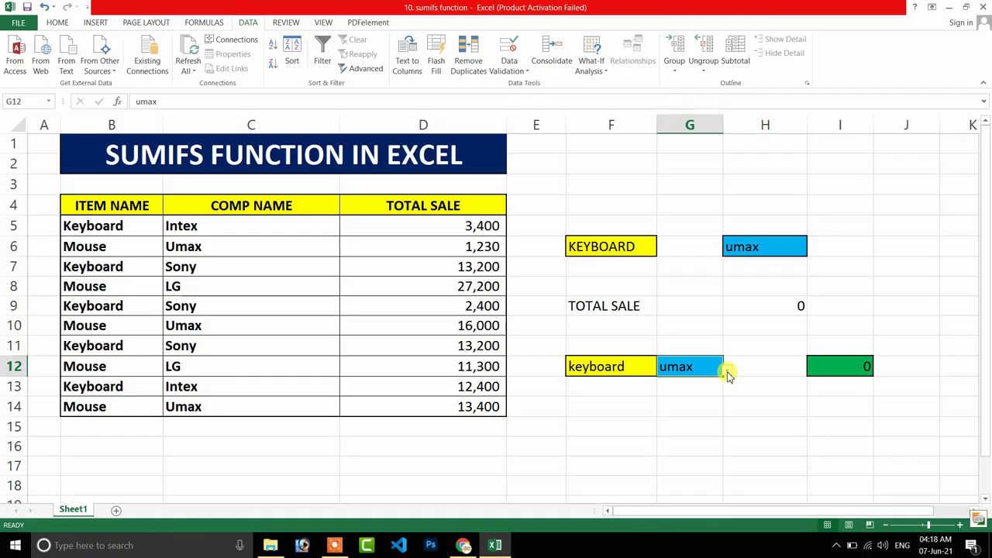
mouse_move(45, 150)
left_mouse_down()
mouse_move(141, 133)
mouse_move(512, 336)
mouse_move(711, 426)
mouse_move(864, 467)
left_mouse_up()
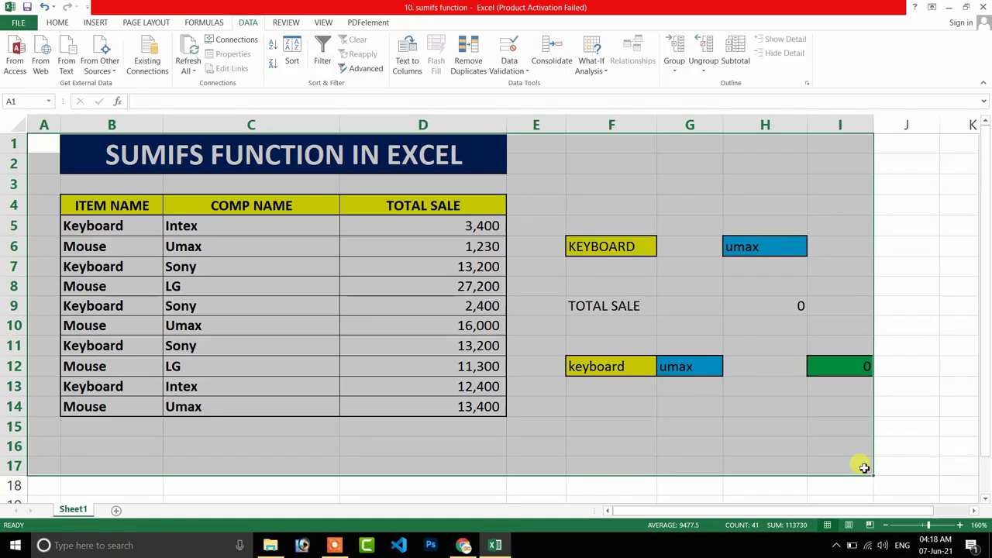
left_click(831, 329)
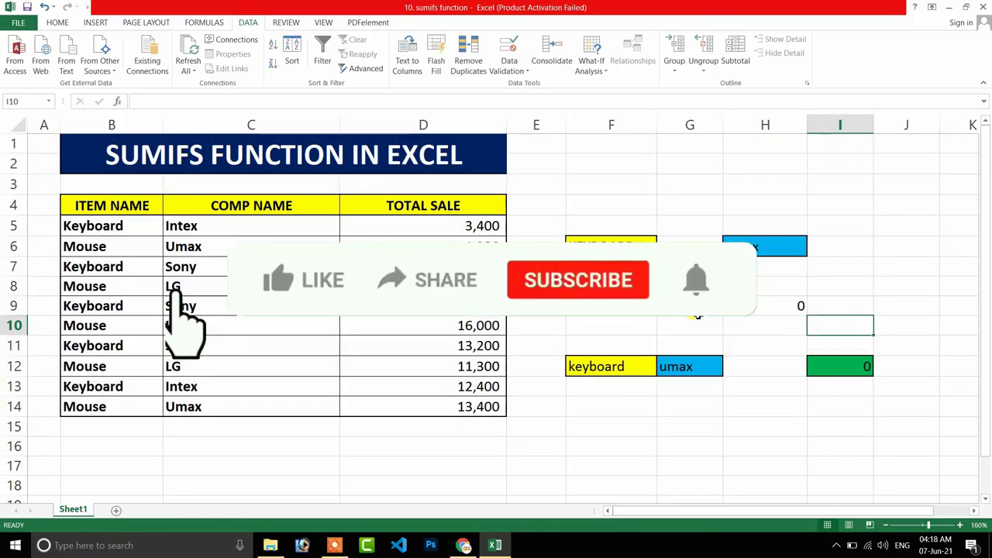